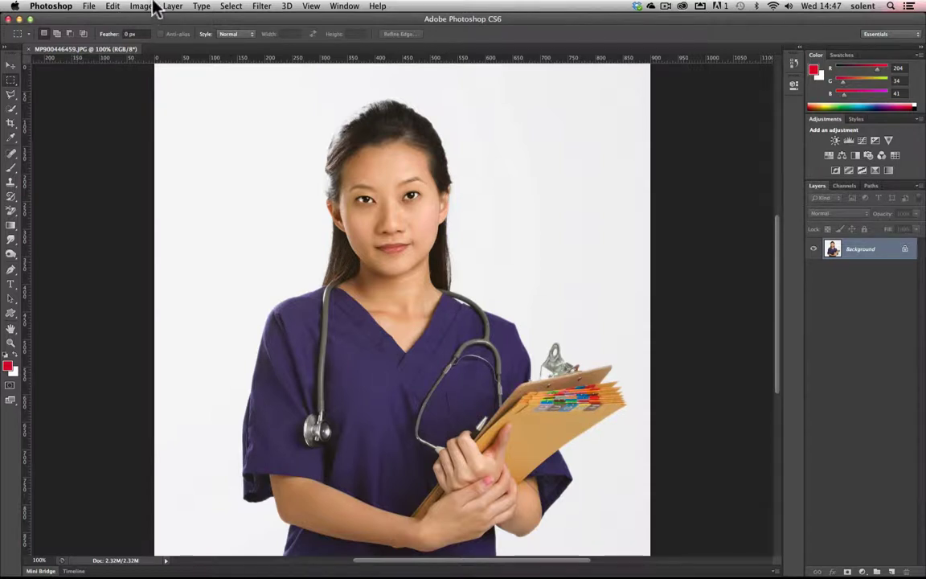
# Start converting the nurse photo to Indexed Color and preview it with the Web palette.
pyautogui.click(154, 4)
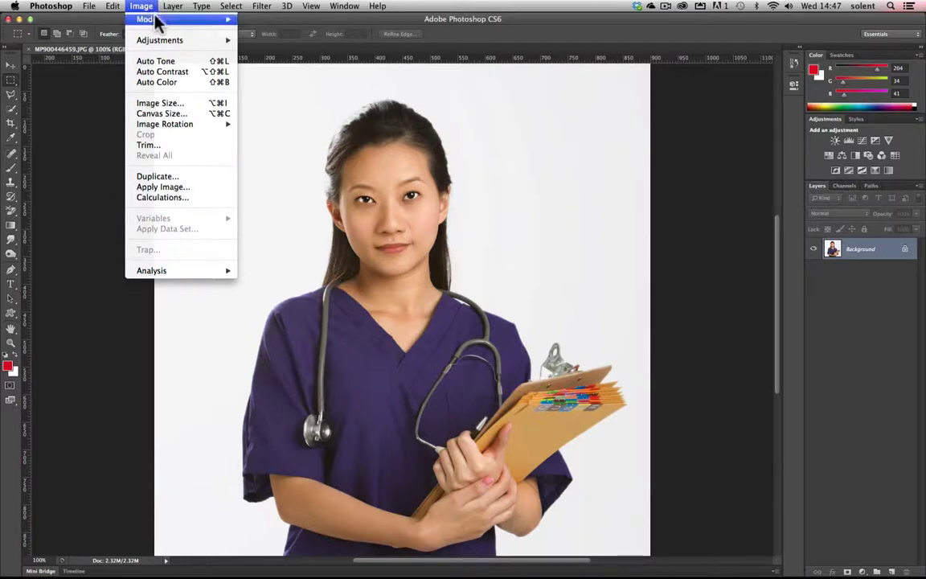
pyautogui.moveTo(156, 21)
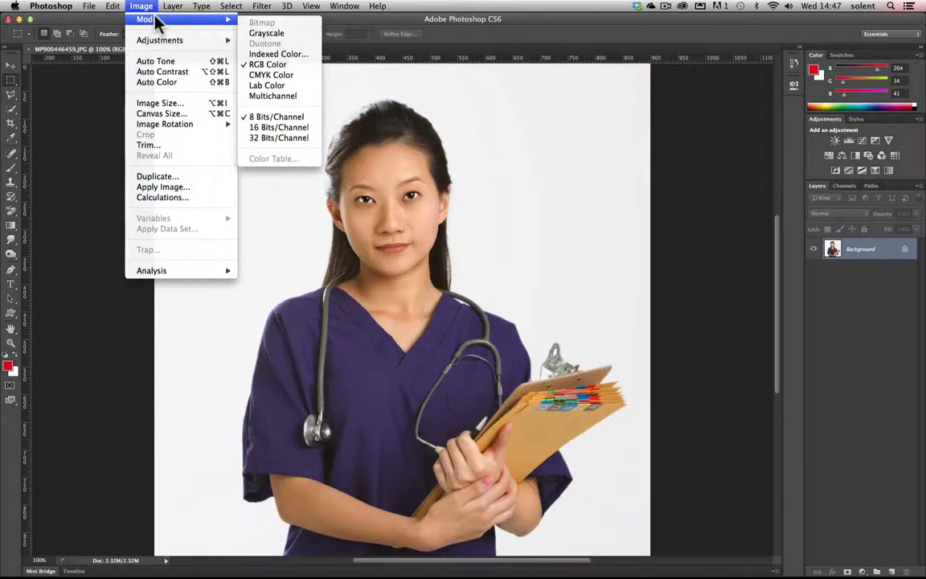
pyautogui.click(293, 54)
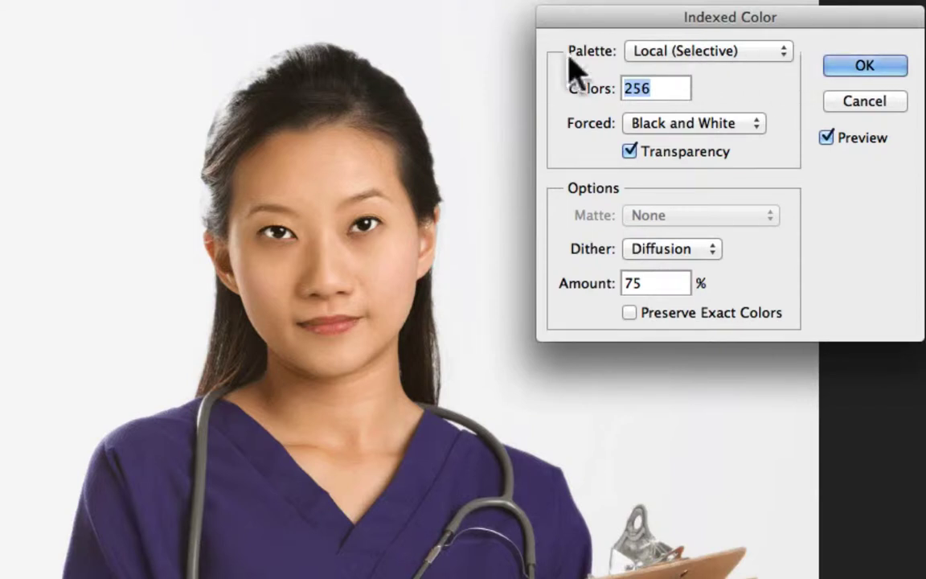
pyautogui.click(690, 56)
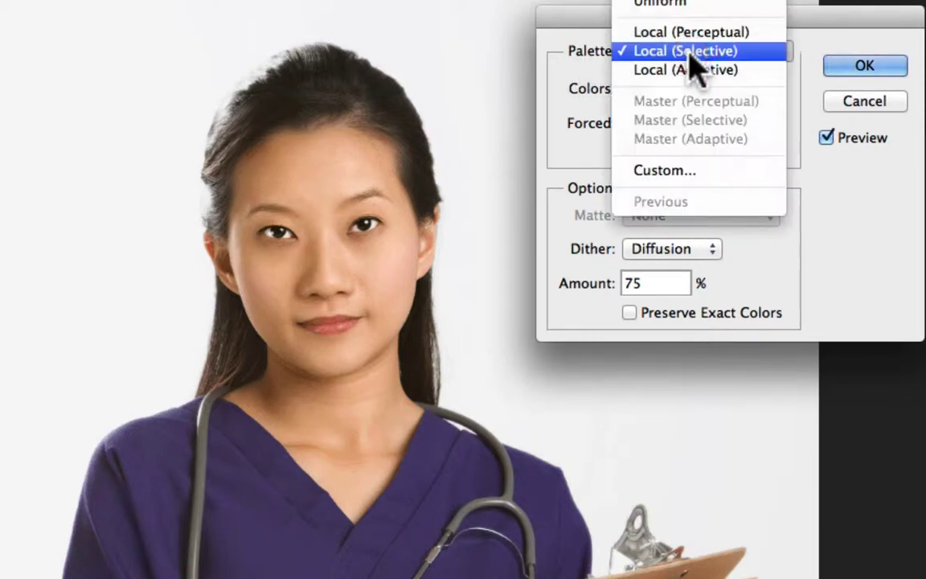
pyautogui.click(680, 4)
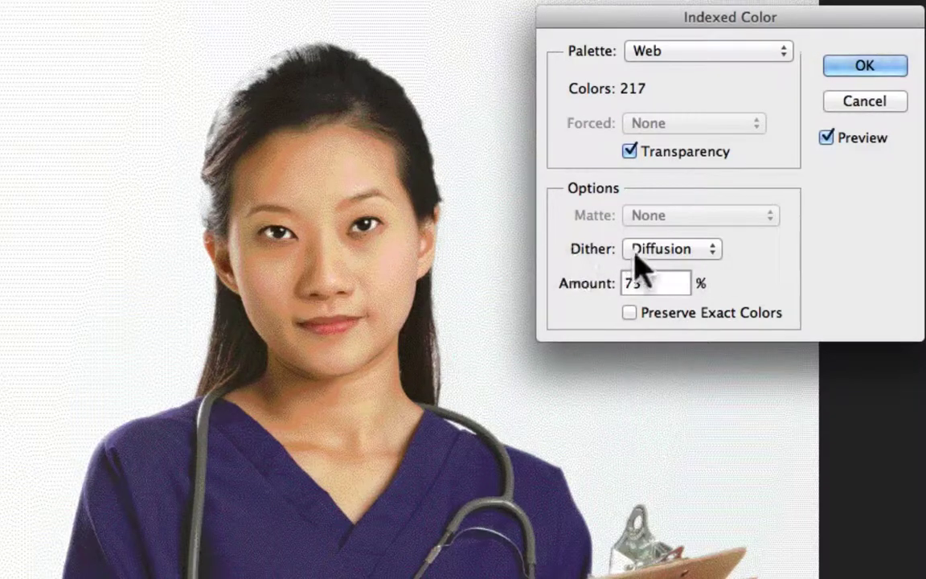
# Preview the None, Pattern, Noise and Diffusion dither options for the Web palette, and cancel the Indexed Color conversion.
pyautogui.click(664, 253)
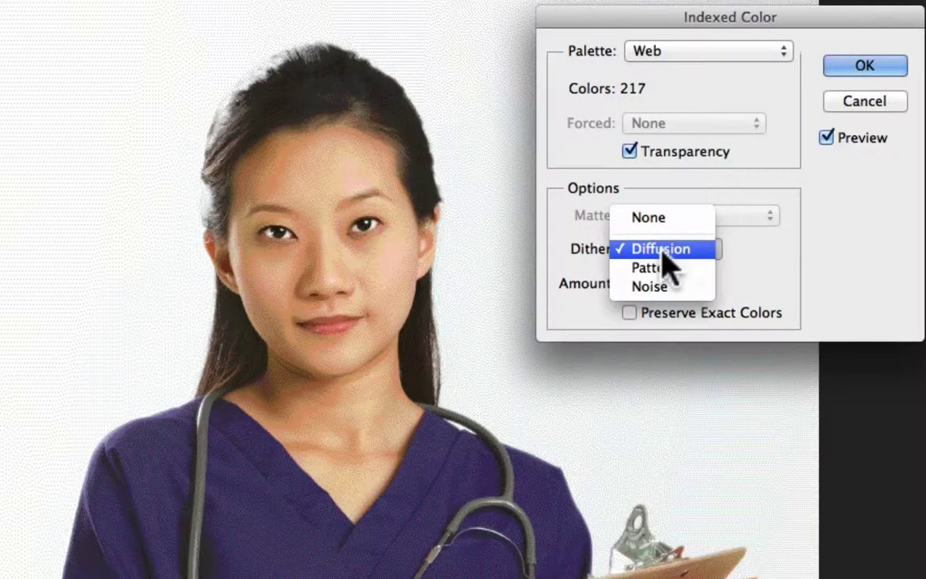
pyautogui.click(659, 218)
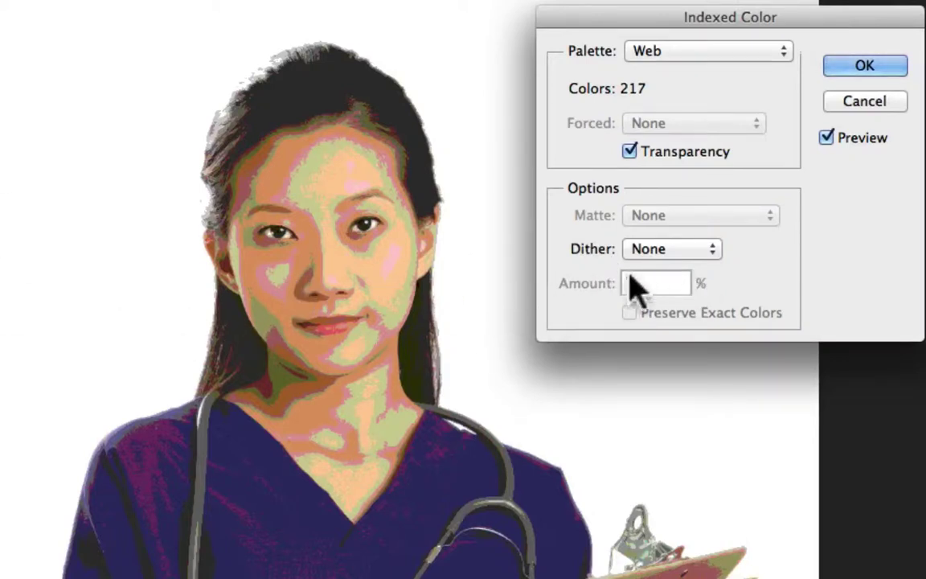
pyautogui.click(708, 251)
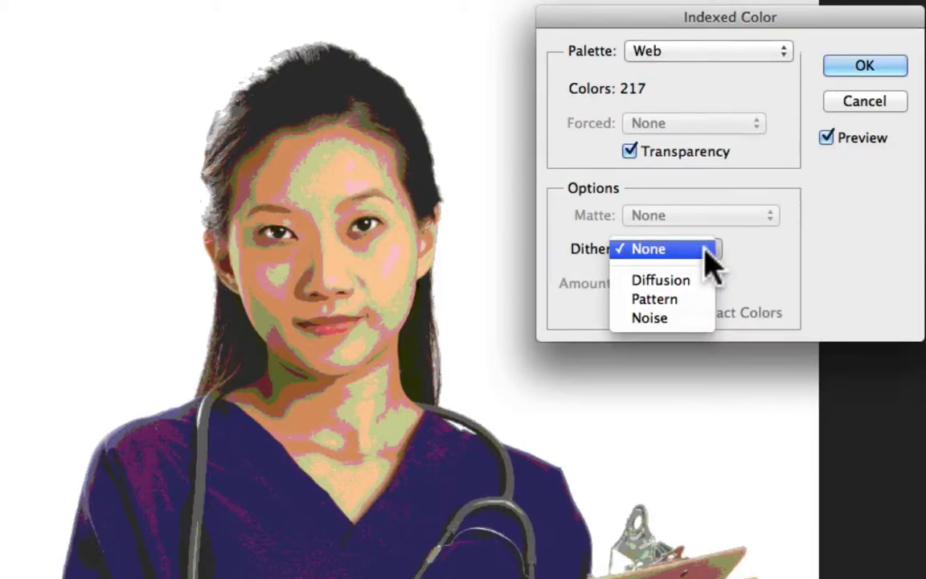
pyautogui.click(706, 301)
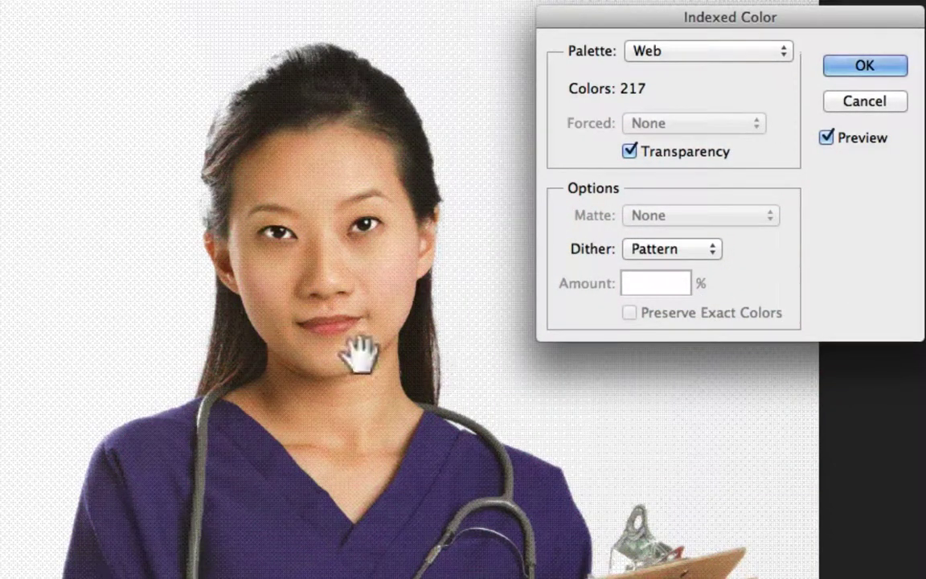
pyautogui.click(671, 251)
pyautogui.click(679, 274)
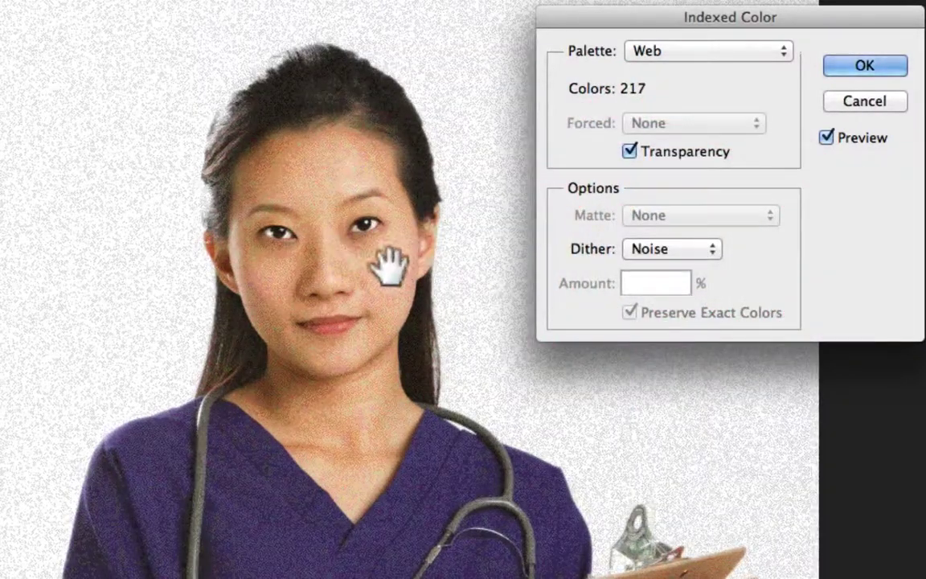
pyautogui.click(644, 249)
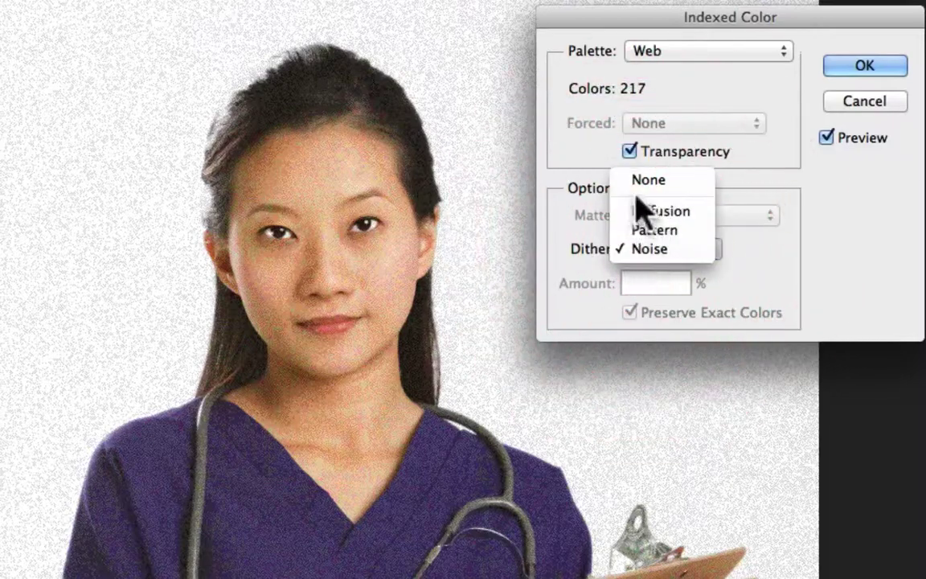
pyautogui.click(639, 207)
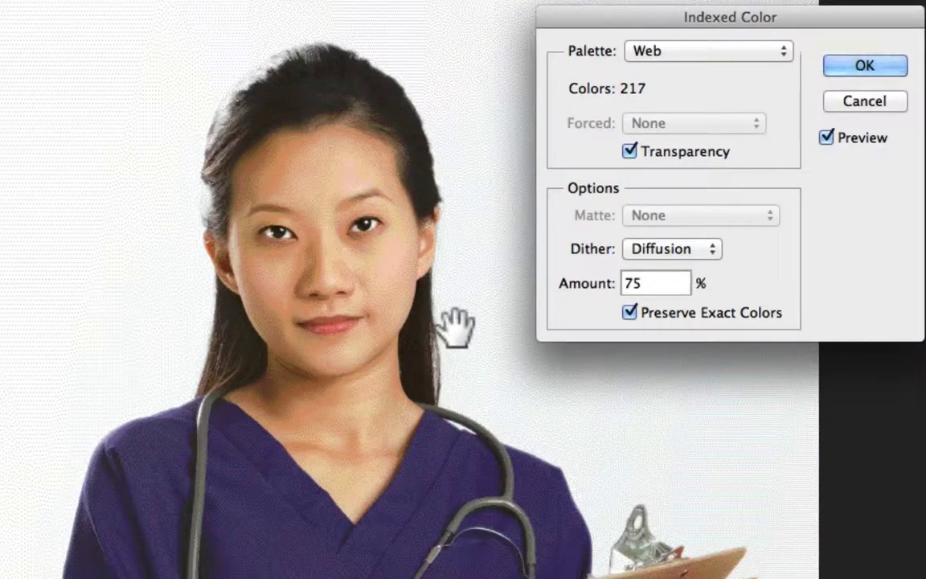
pyautogui.click(862, 101)
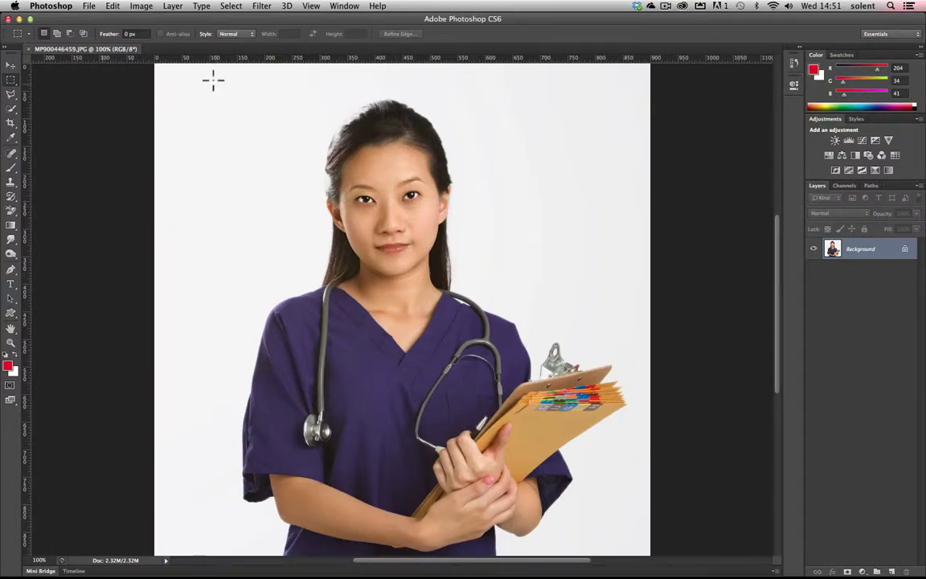
# Open the photo in Save for Web, look through the preview layouts and settle on the 2-Up comparison.
pyautogui.click(88, 7)
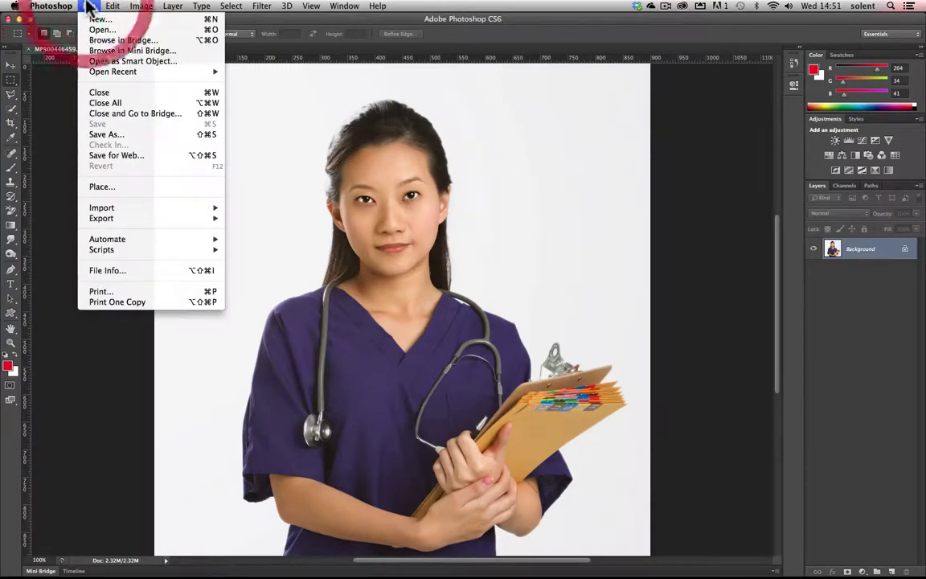
pyautogui.click(128, 155)
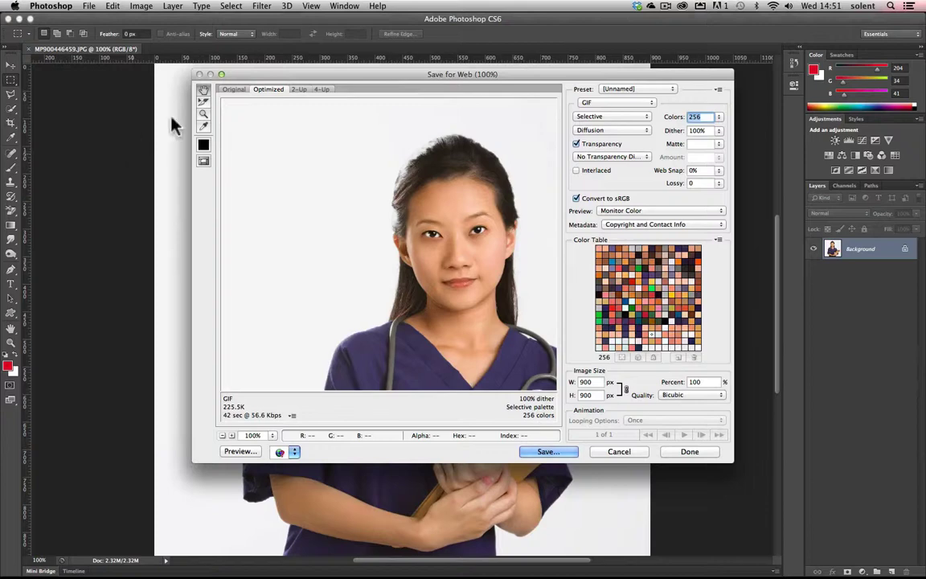
pyautogui.click(233, 89)
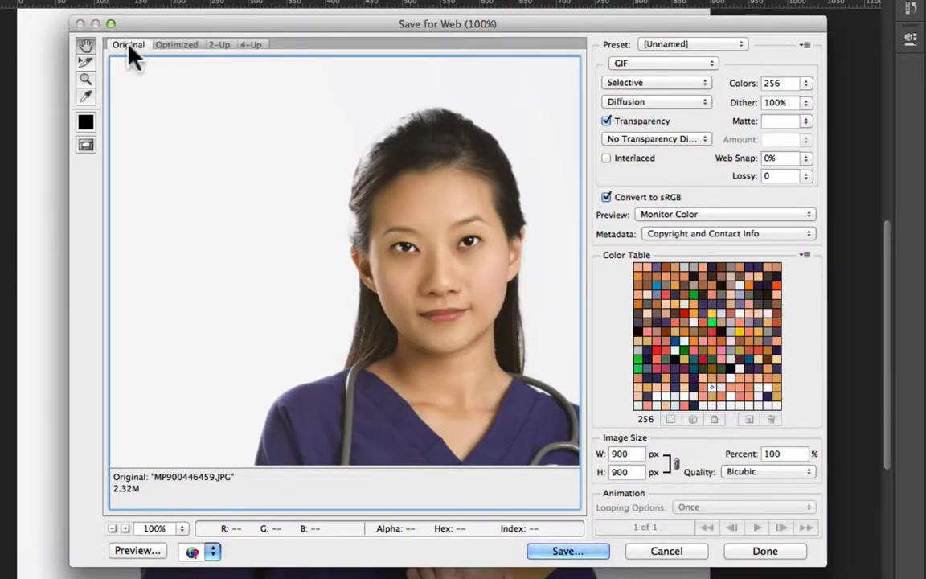
pyautogui.click(179, 46)
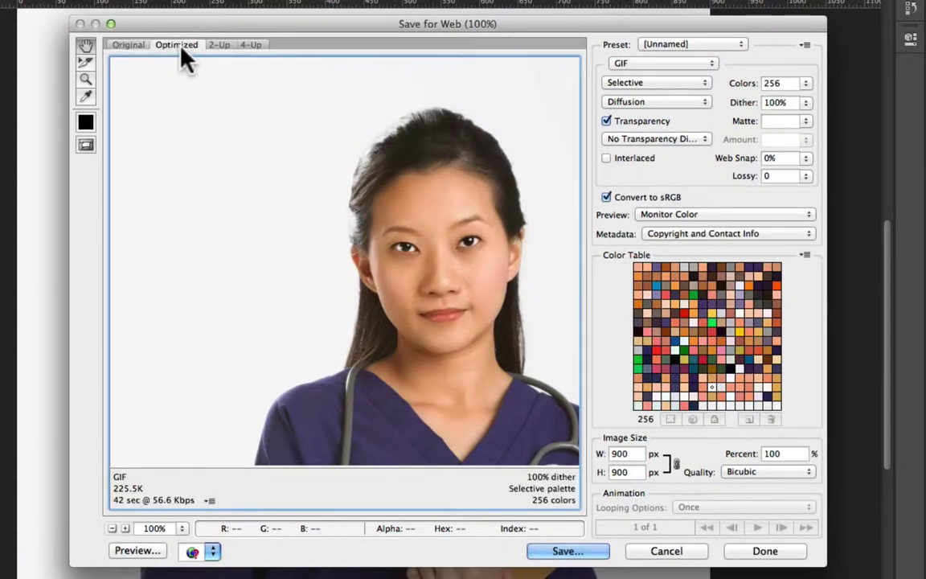
pyautogui.click(225, 44)
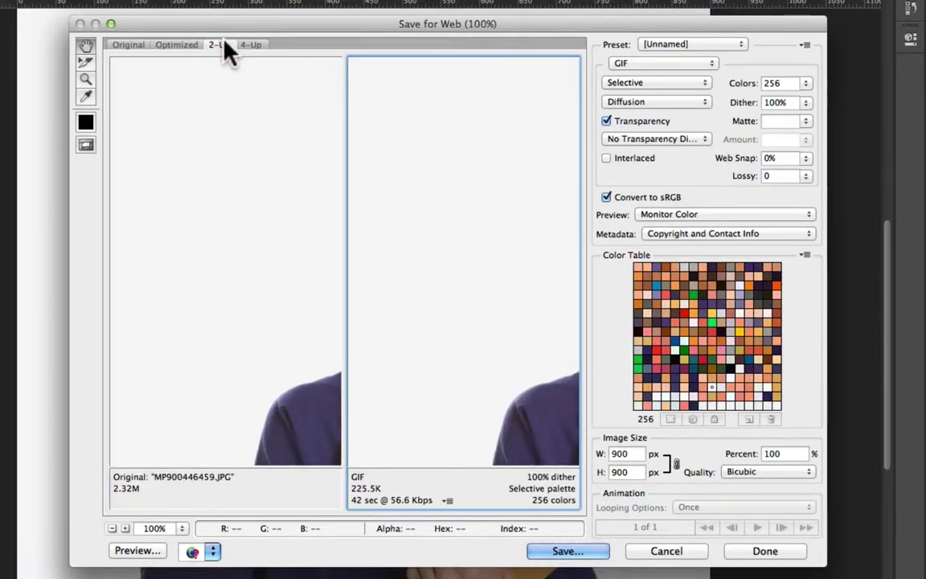
pyautogui.click(256, 46)
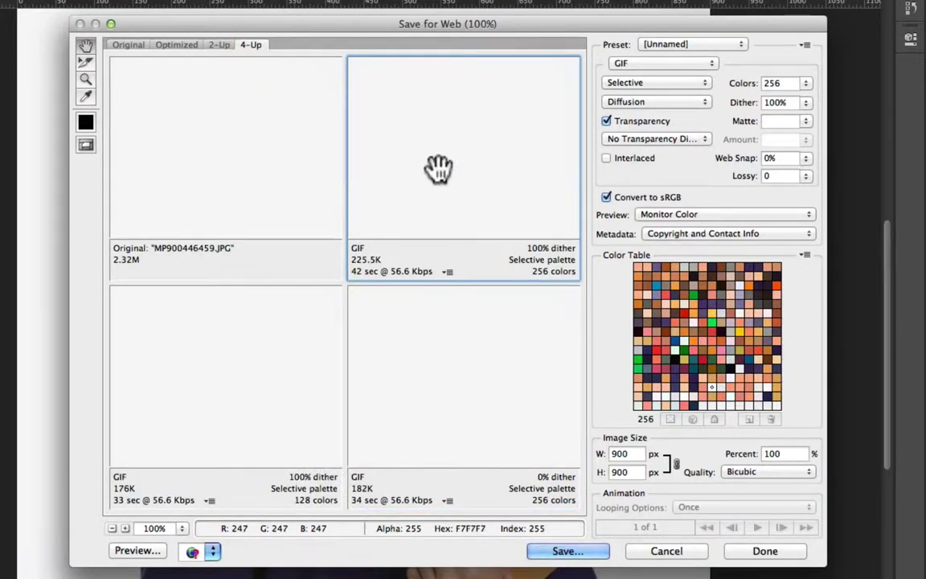
pyautogui.click(217, 46)
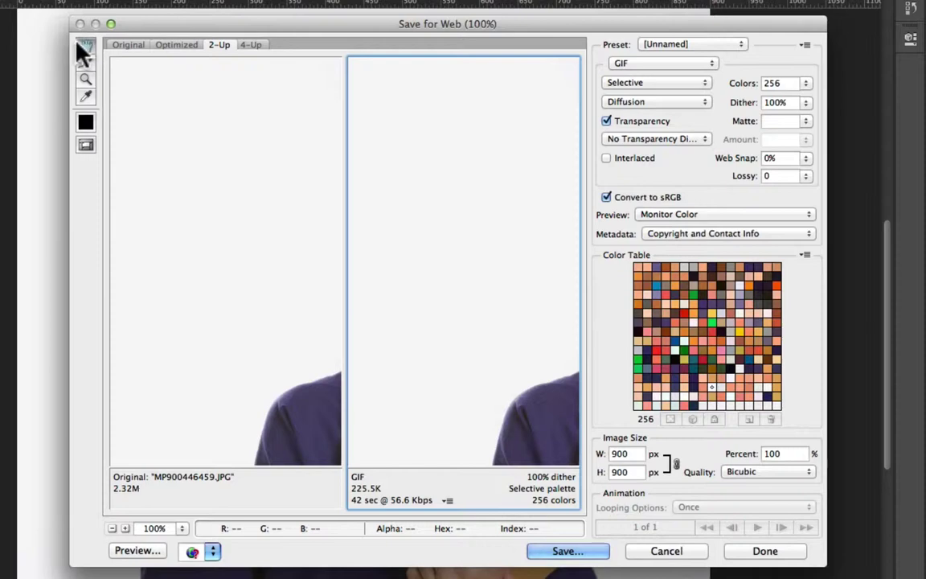
# Compare the woman's face in the original and GIF previews at 50% and 100% zoom, and make the GIF version active.
pyautogui.moveTo(321, 376); pyautogui.dragTo(108, 273)
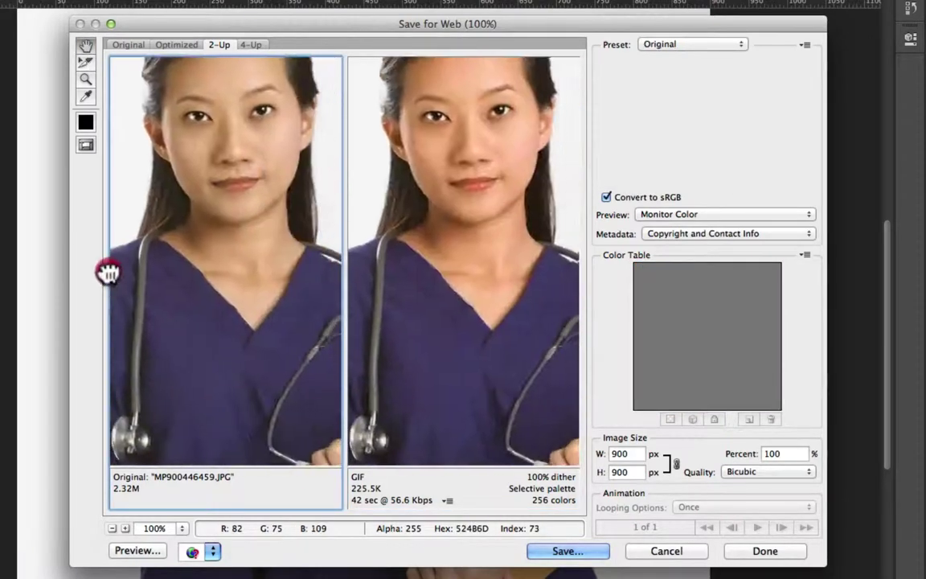
pyautogui.moveTo(223, 128); pyautogui.dragTo(247, 207)
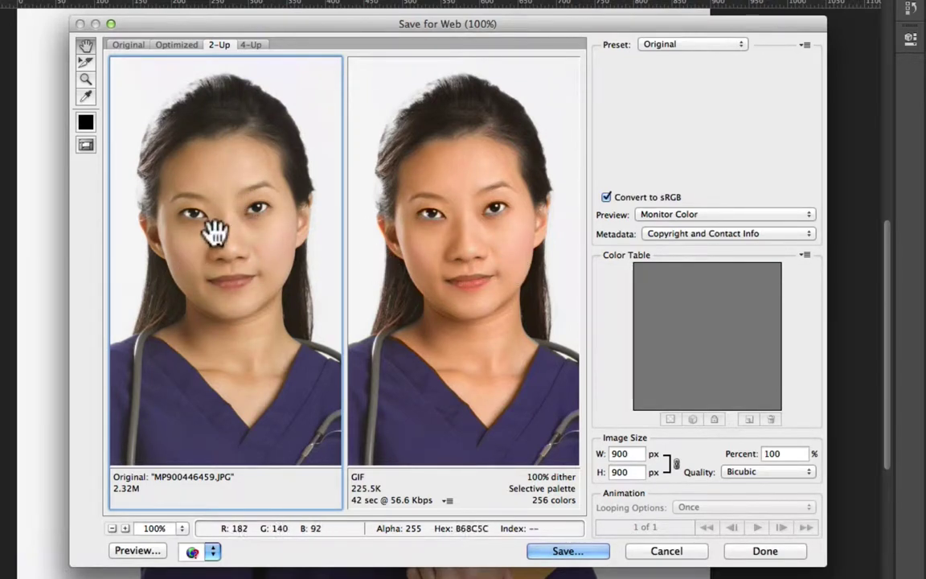
pyautogui.click(112, 529)
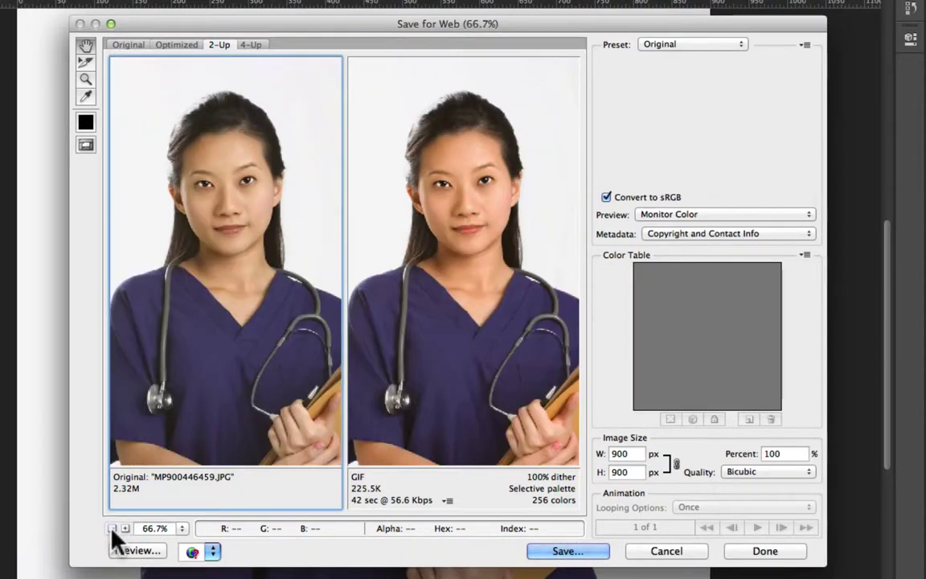
pyautogui.click(111, 529)
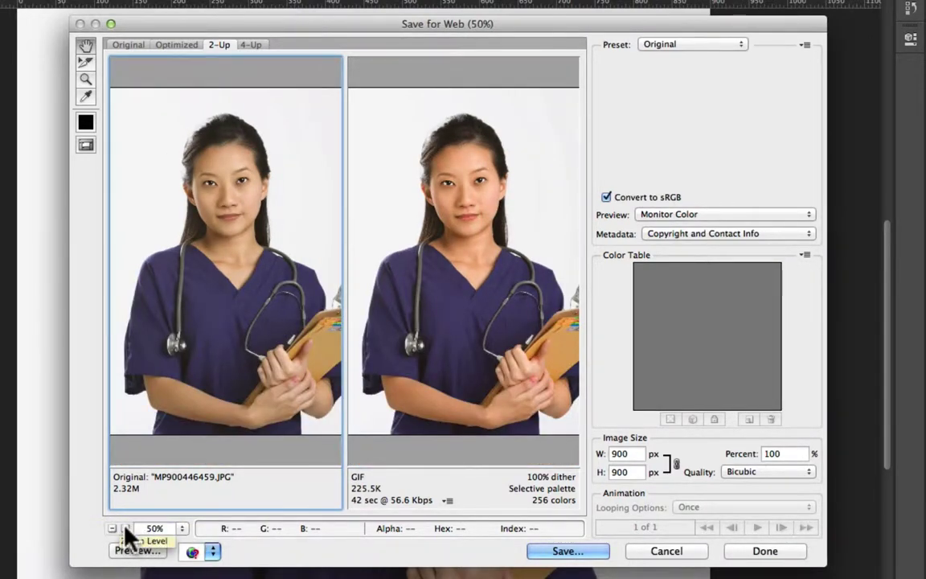
pyautogui.click(126, 528)
pyautogui.click(126, 529)
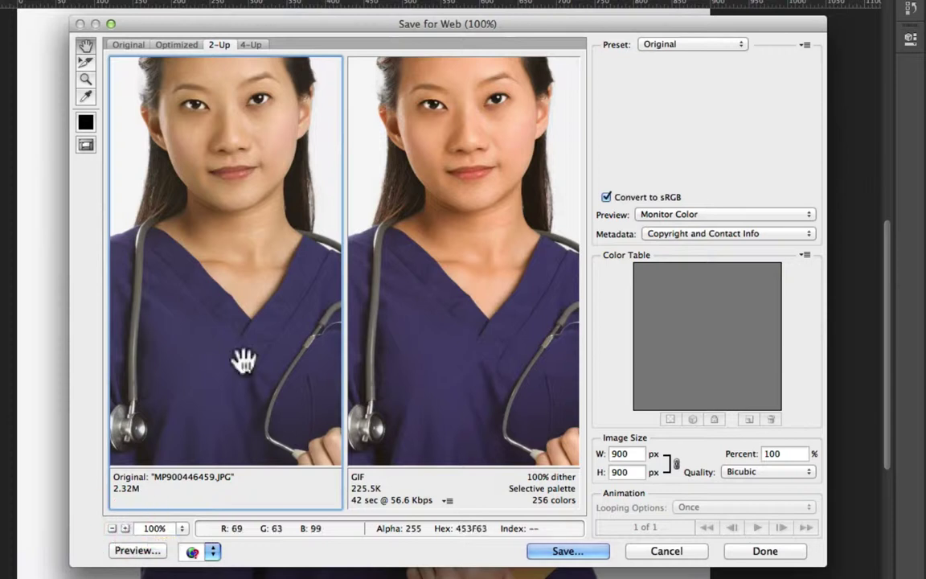
pyautogui.moveTo(285, 141); pyautogui.dragTo(289, 227)
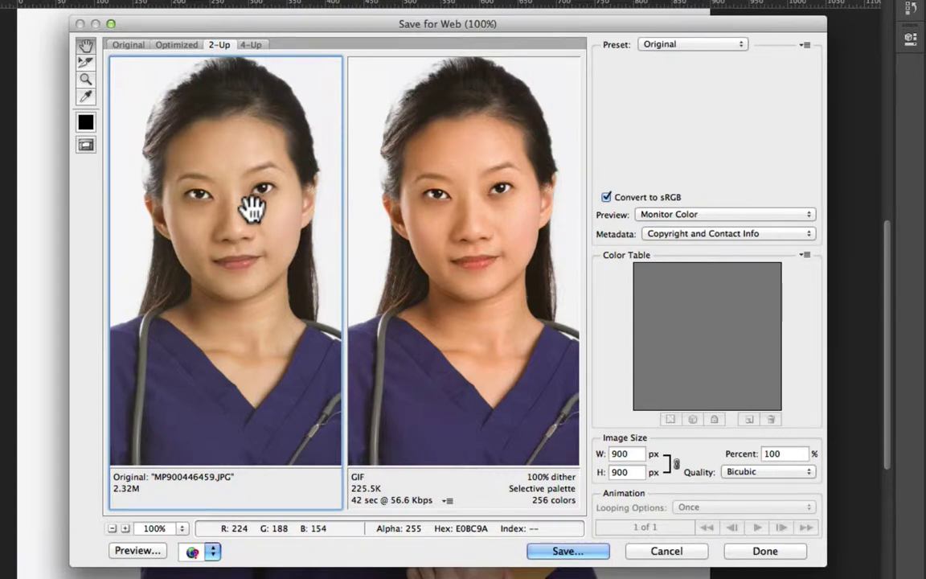
pyautogui.moveTo(275, 149); pyautogui.dragTo(242, 153)
pyautogui.click(241, 153)
pyautogui.click(483, 157)
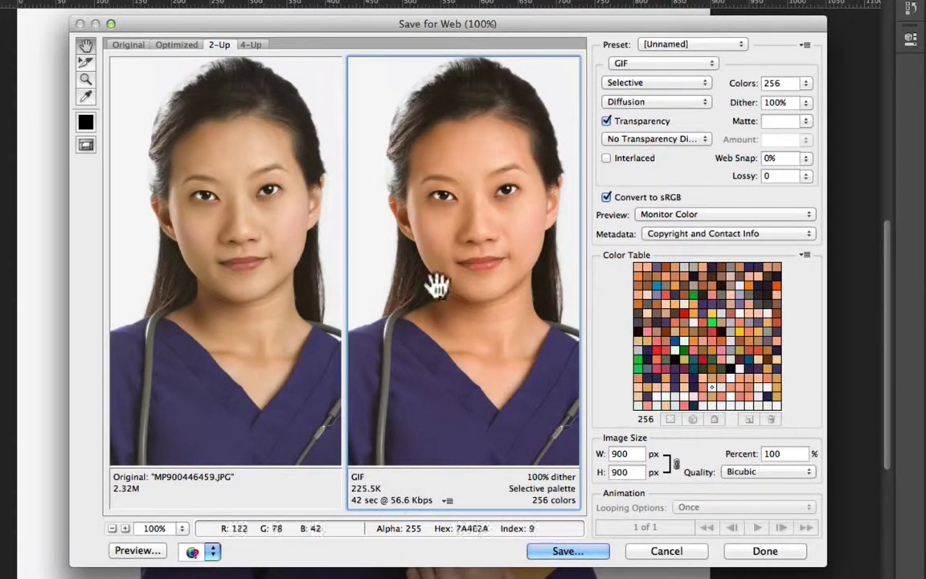
# Review the export format and download speed choices, keeping GIF and Size/Download Time (56.6 Kbps Modem/ISDN).
pyautogui.click(644, 63)
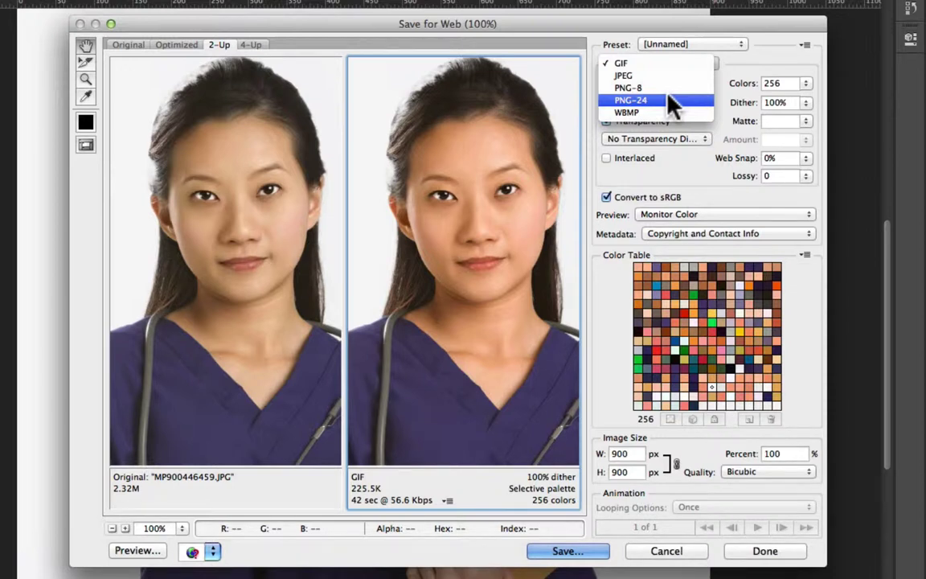
pyautogui.click(649, 64)
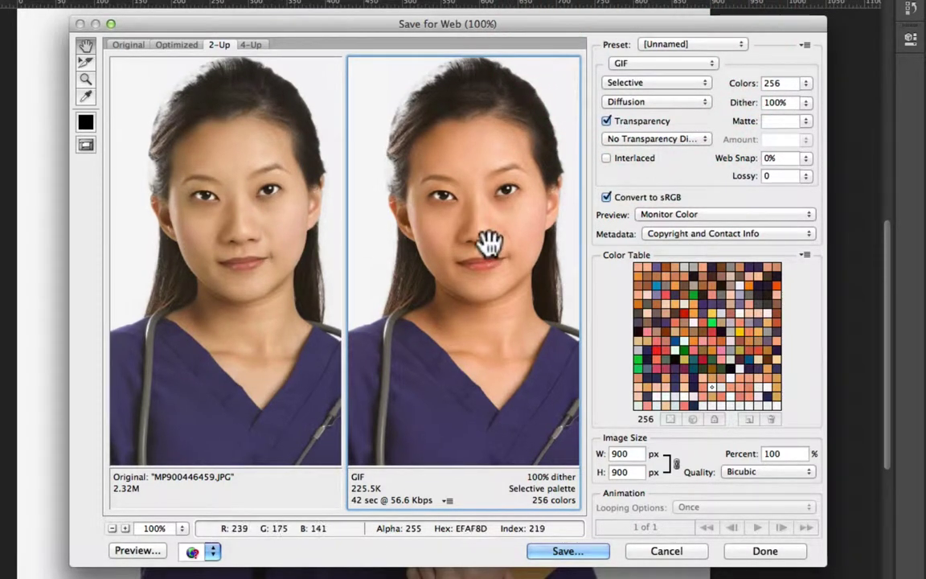
pyautogui.moveTo(485, 244); pyautogui.dragTo(476, 251)
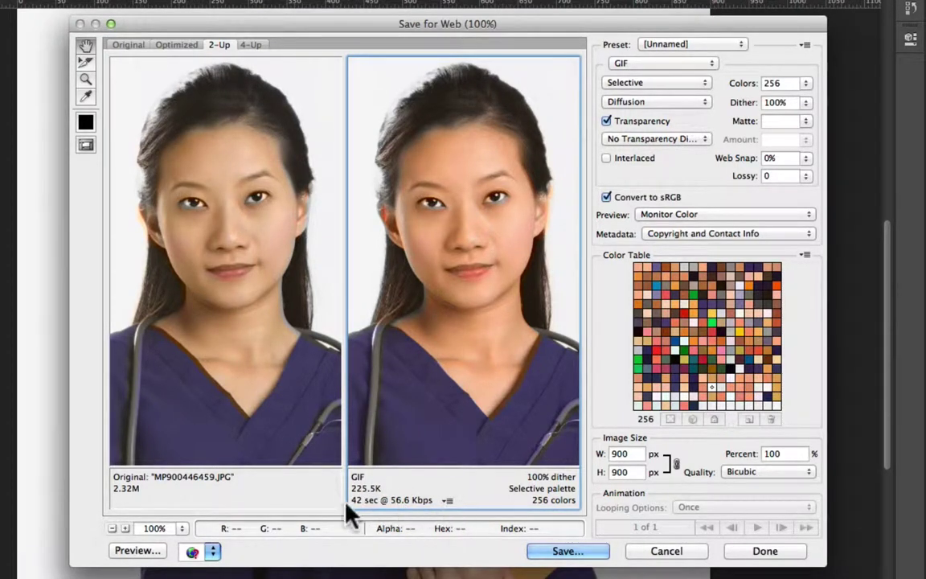
pyautogui.click(446, 500)
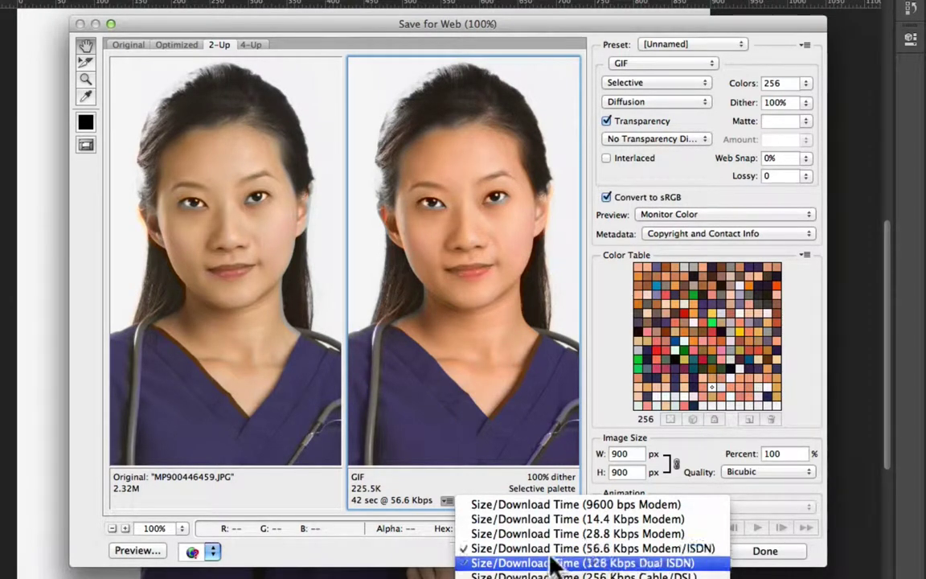
pyautogui.click(609, 549)
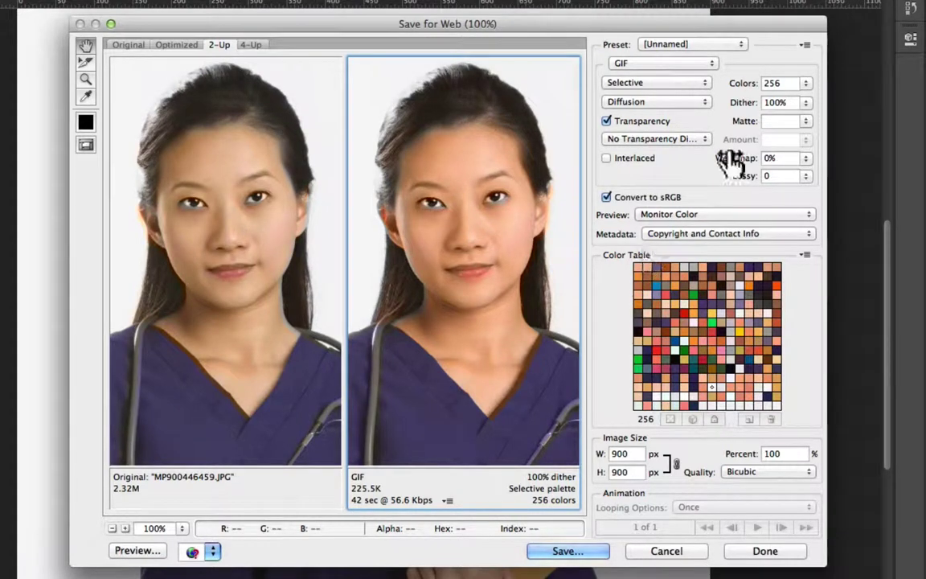
# Reduce the GIF palette to 4, 8 and finally 16 colors, comparing the preview with the original each time.
pyautogui.click(807, 82)
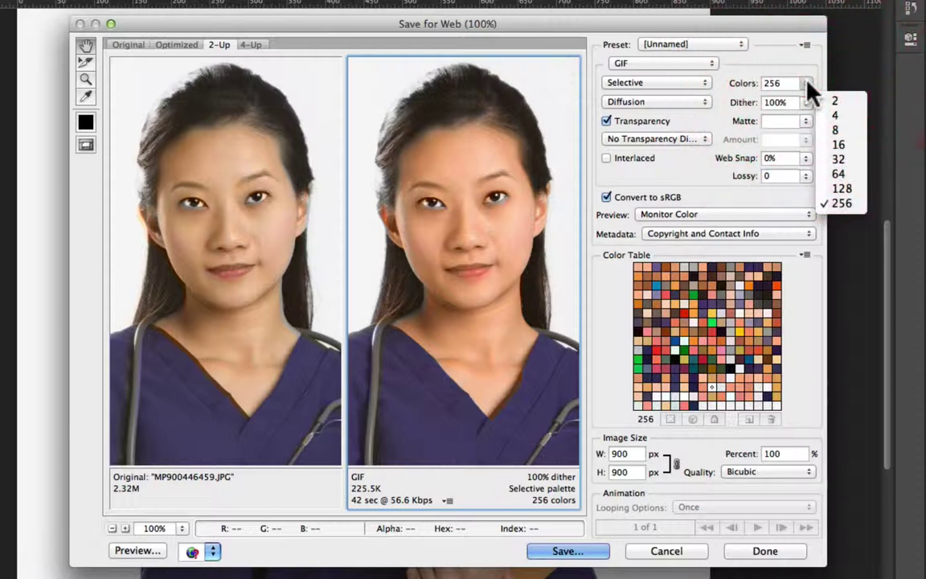
pyautogui.click(841, 115)
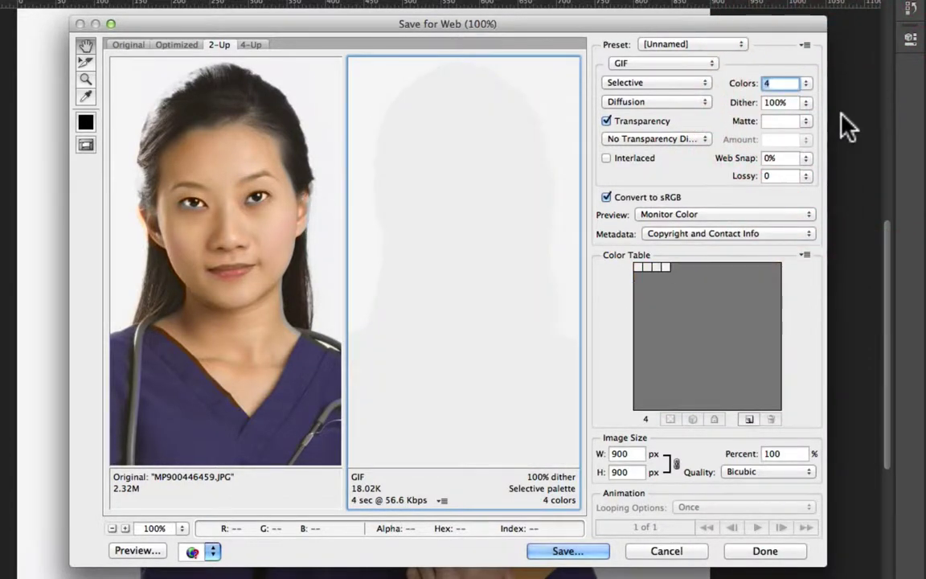
pyautogui.click(807, 84)
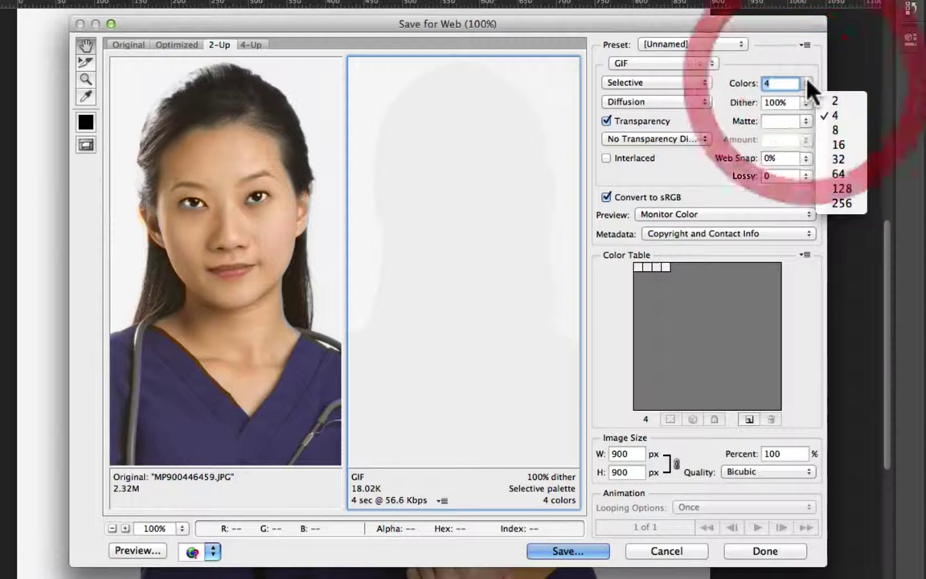
pyautogui.click(836, 131)
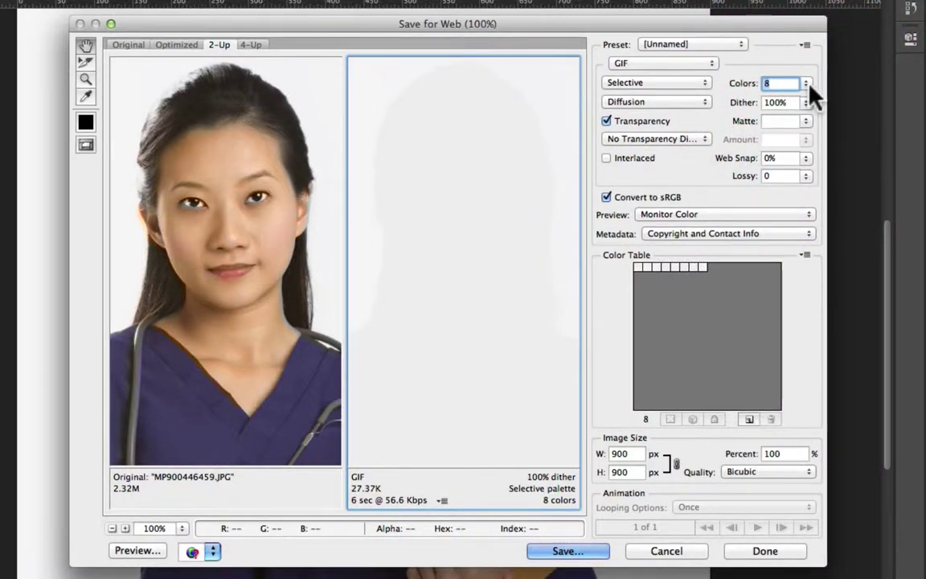
pyautogui.click(806, 83)
pyautogui.click(836, 145)
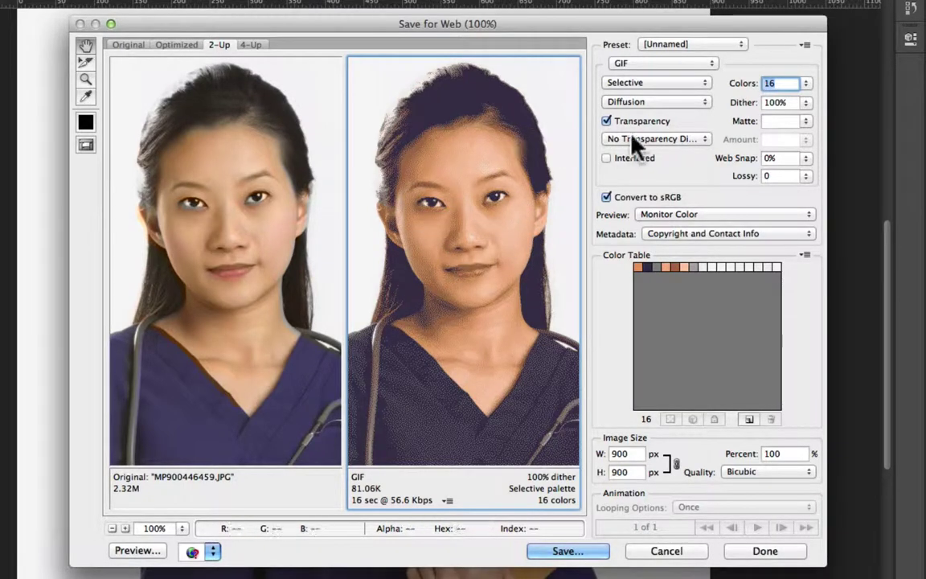
# Preview the 16-color GIF with No Dither and return the dithering method to Diffusion.
pyautogui.click(632, 101)
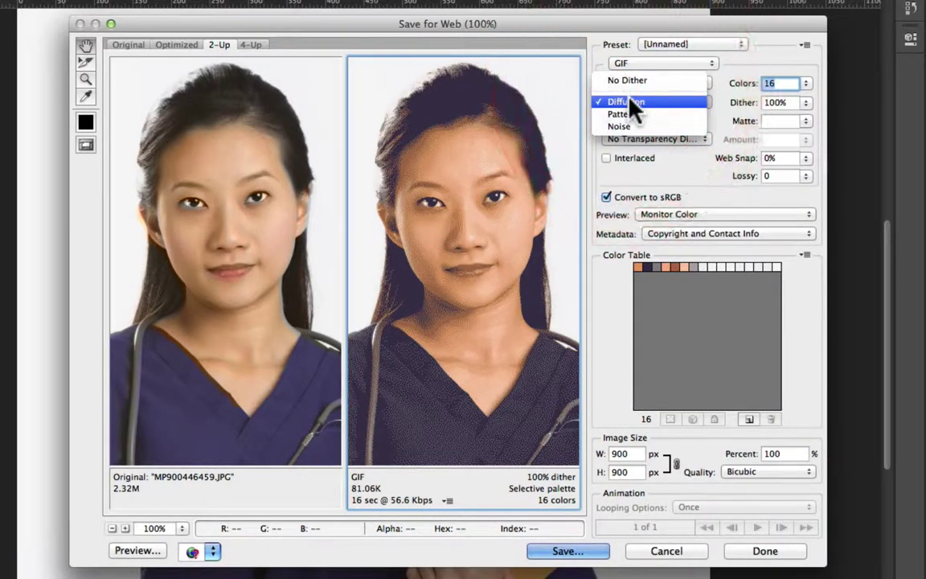
pyautogui.click(627, 81)
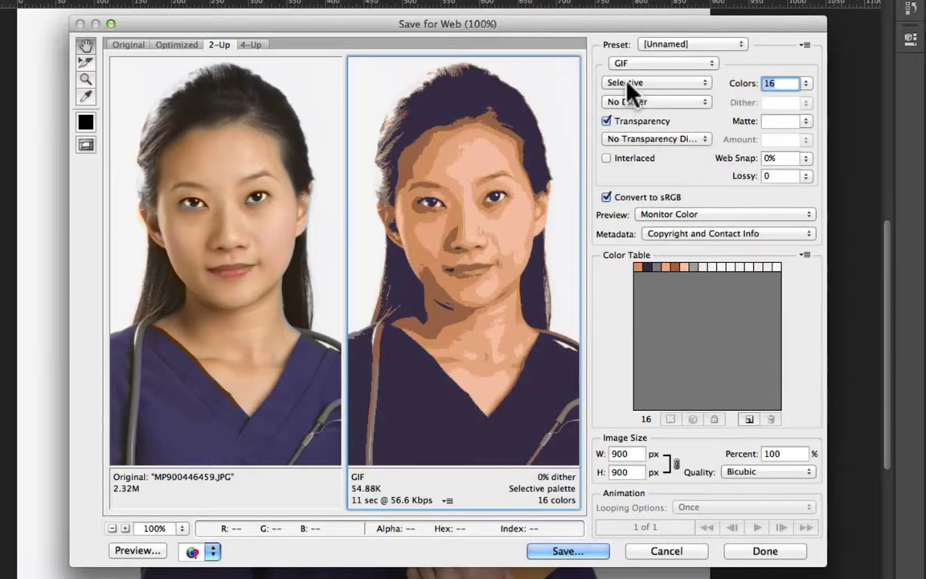
pyautogui.click(640, 102)
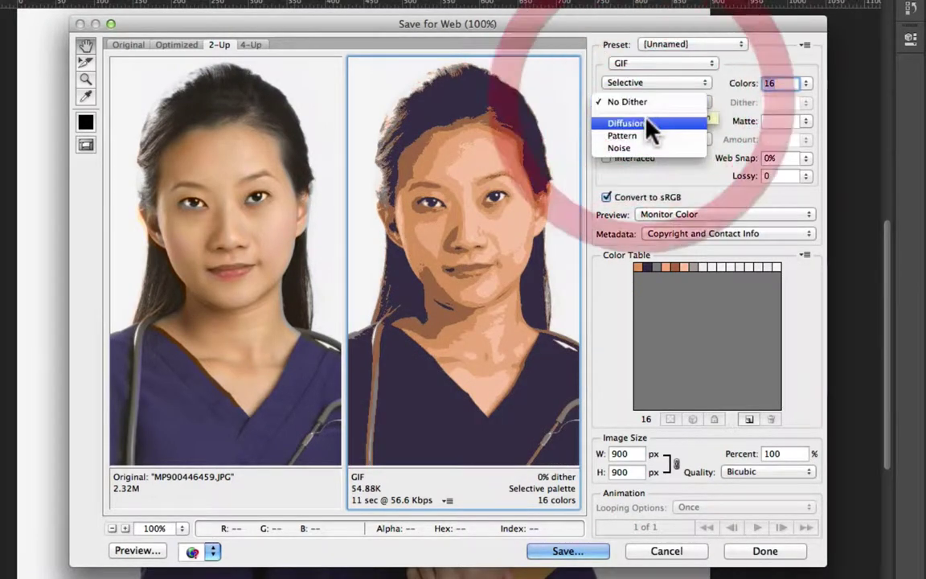
pyautogui.click(650, 124)
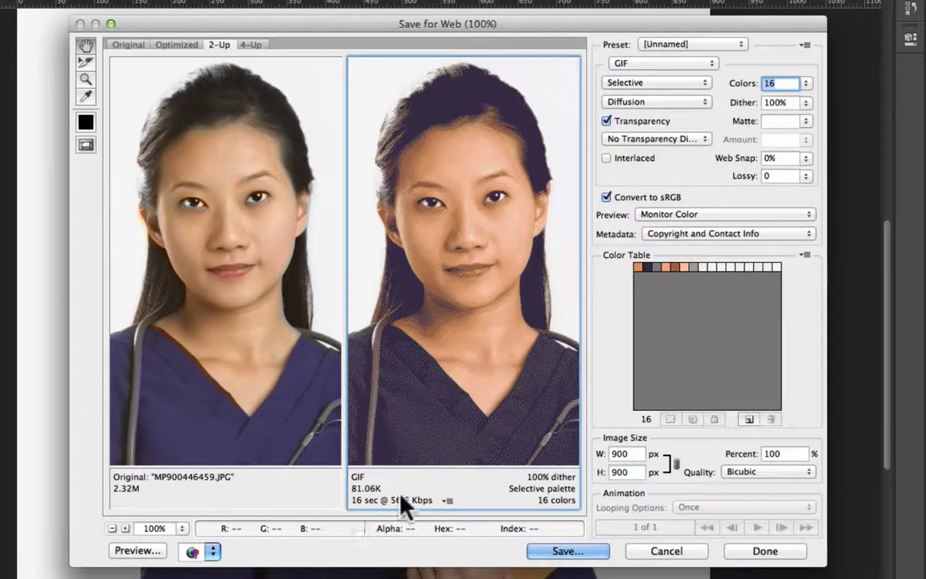
# Set the GIF to 32 colors and check the effect of turning Transparency off and back on.
pyautogui.click(806, 83)
pyautogui.click(840, 158)
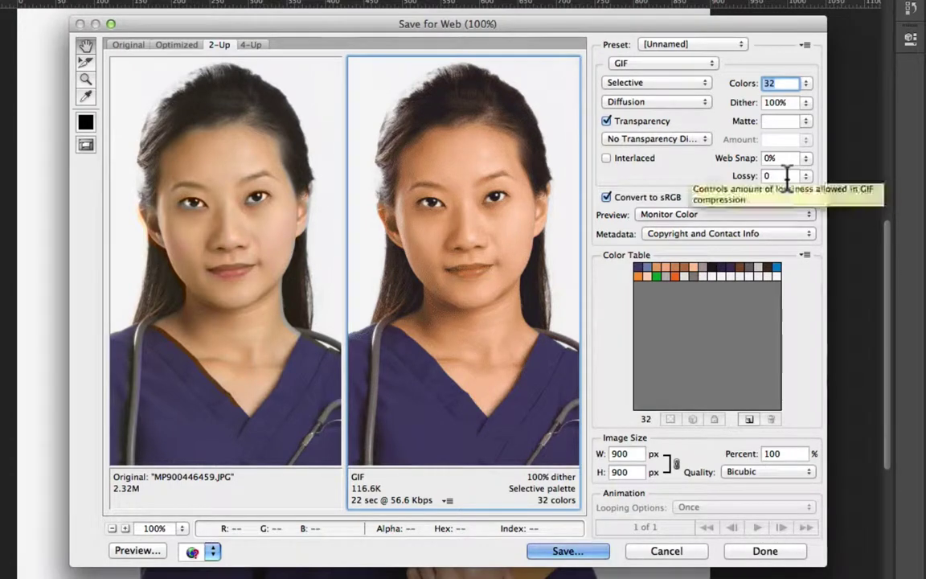
pyautogui.click(603, 119)
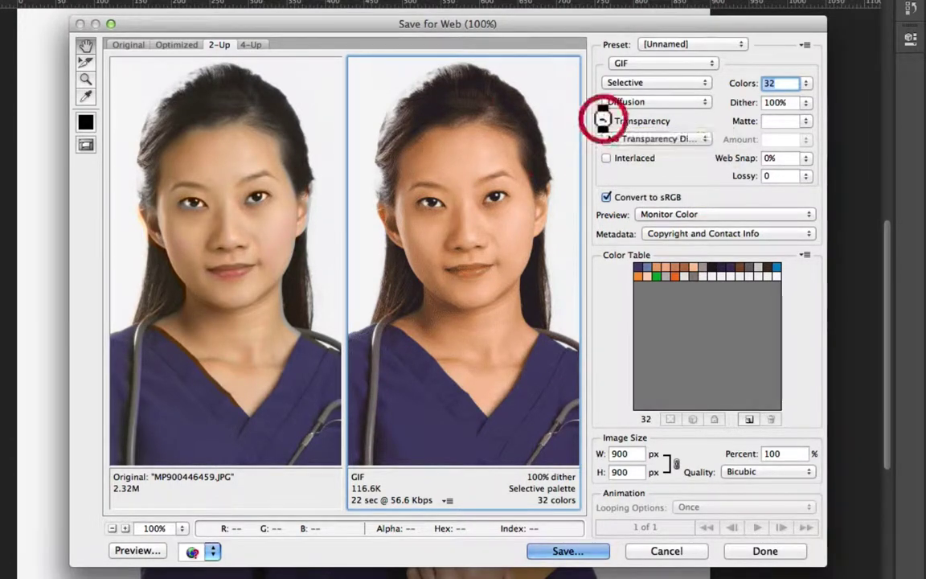
pyautogui.click(606, 121)
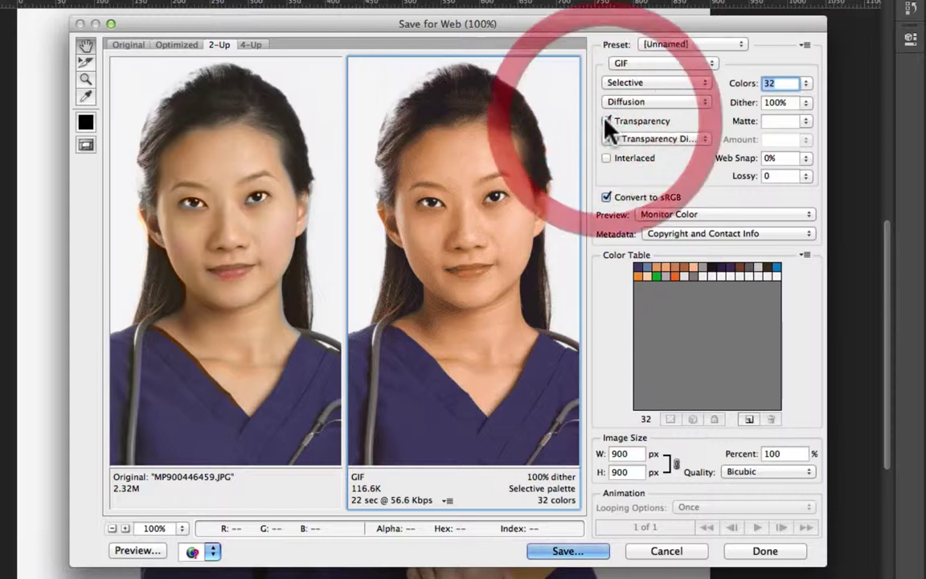
pyautogui.click(606, 122)
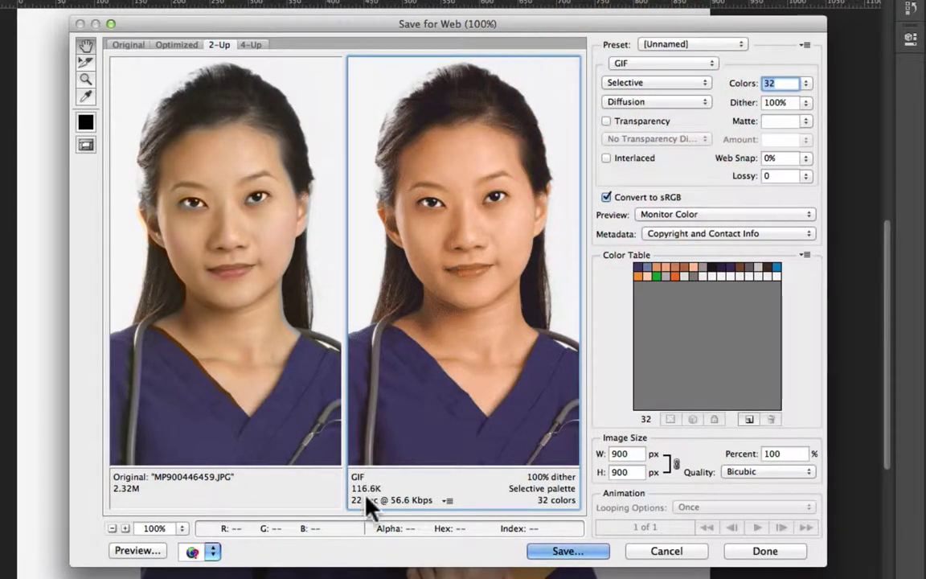
pyautogui.click(606, 121)
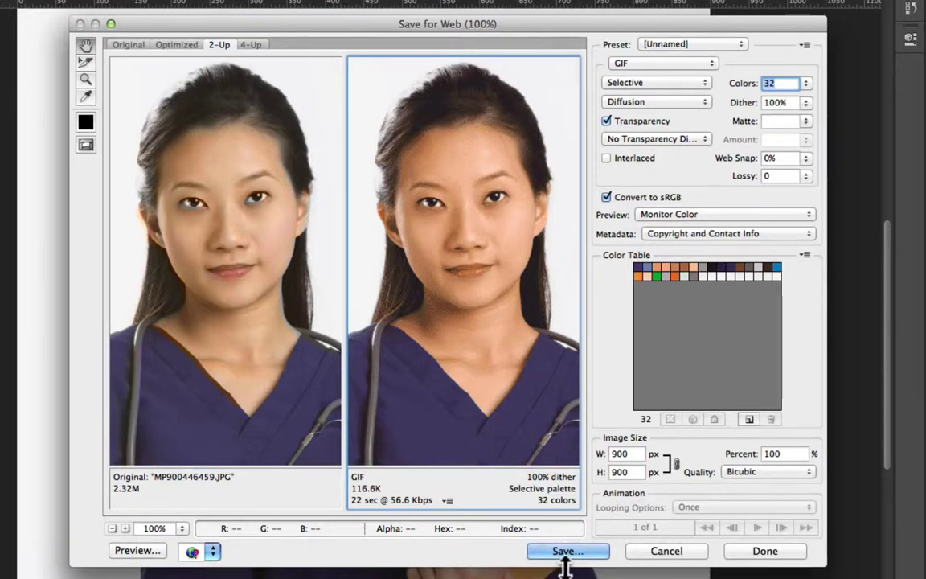
# Preview the 32-color GIF in the web browser and examine the whole photo and the export details below it.
pyautogui.click(138, 551)
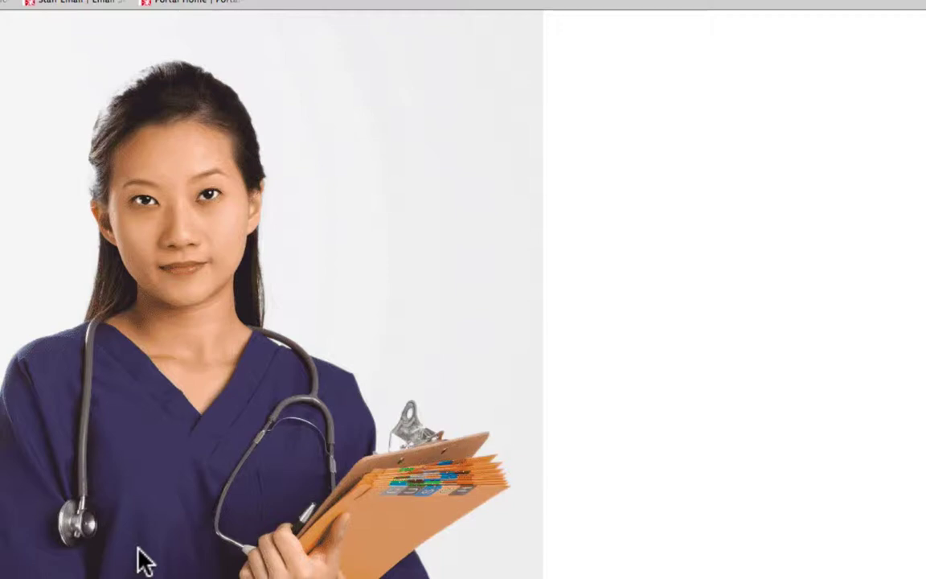
pyautogui.click(270, 258)
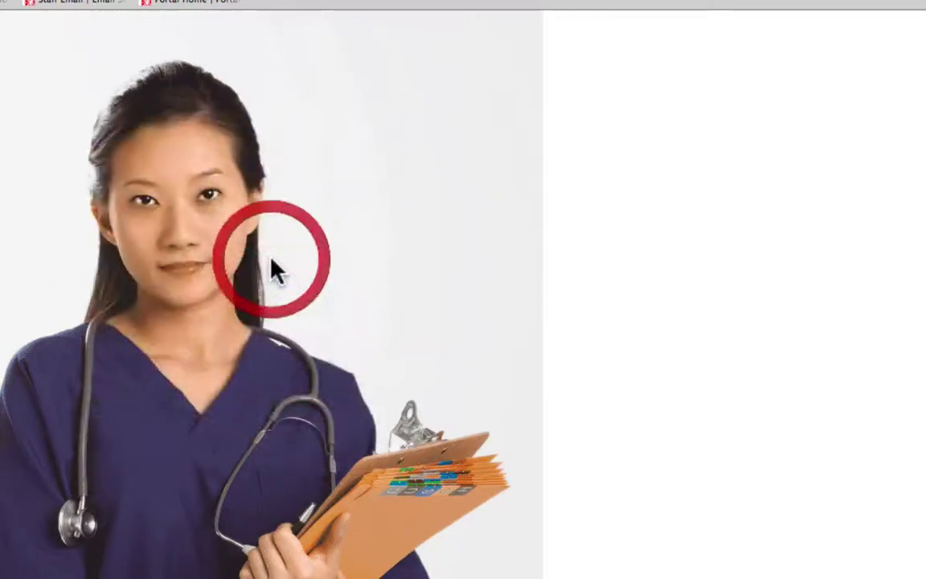
pyautogui.scroll(-5, 689, 315)
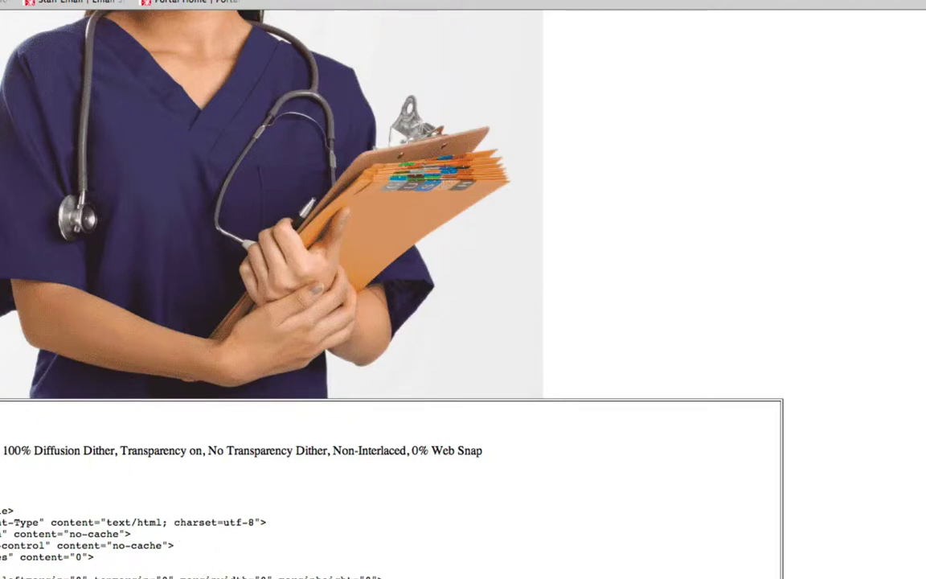
pyautogui.scroll(5, 391, 294)
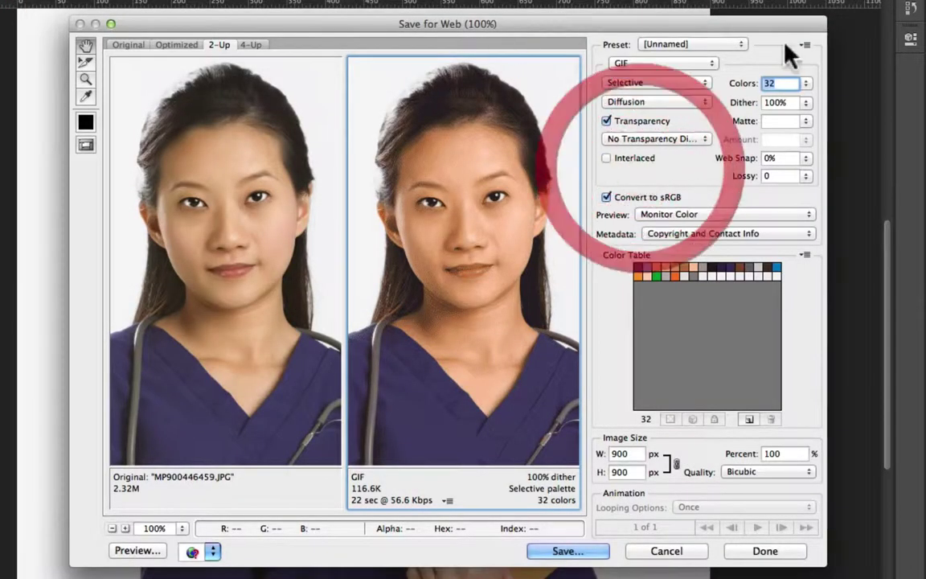
# Change the export format to JPEG, try quality 0 and raise the quality to 41.
pyautogui.click(650, 68)
pyautogui.click(647, 75)
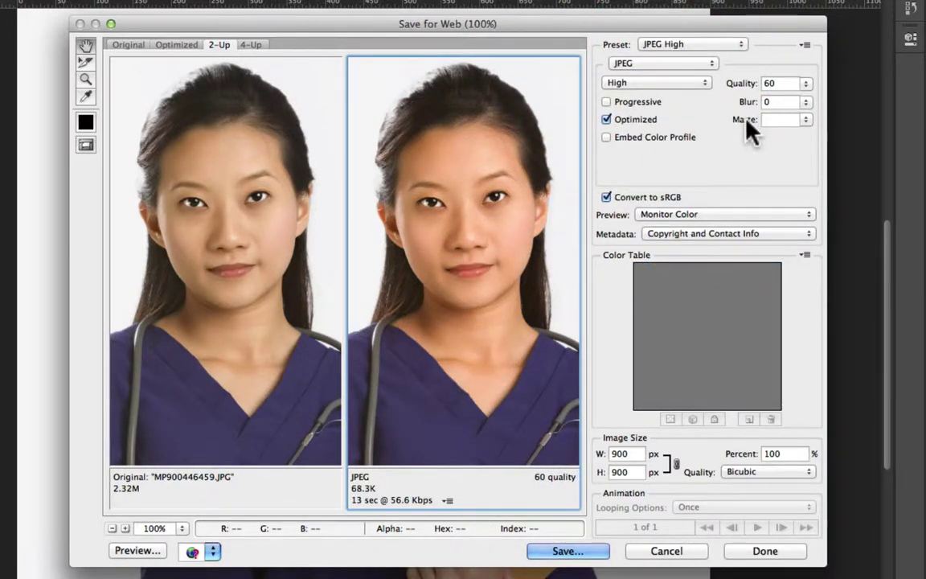
pyautogui.click(807, 85)
pyautogui.moveTo(807, 84); pyautogui.dragTo(707, 104)
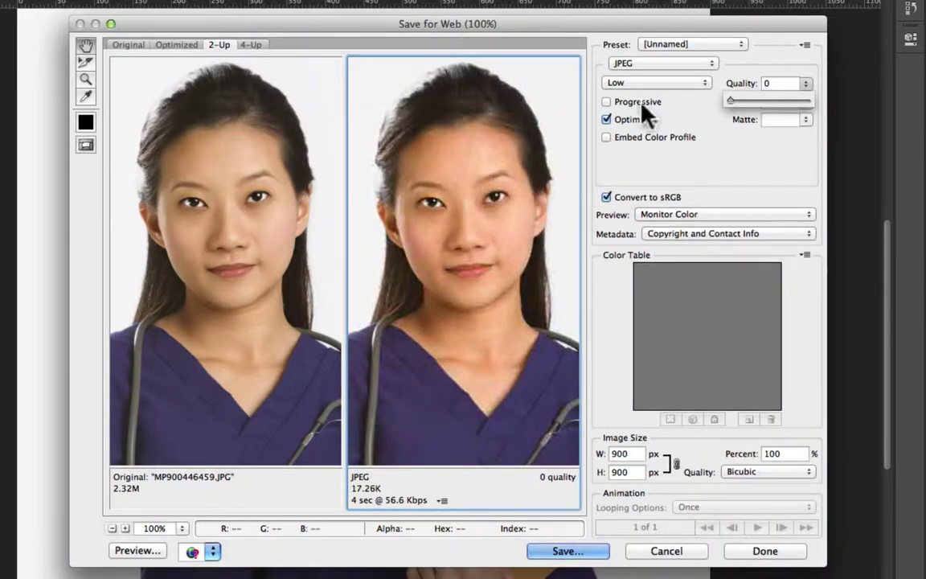
pyautogui.moveTo(732, 102); pyautogui.dragTo(763, 102)
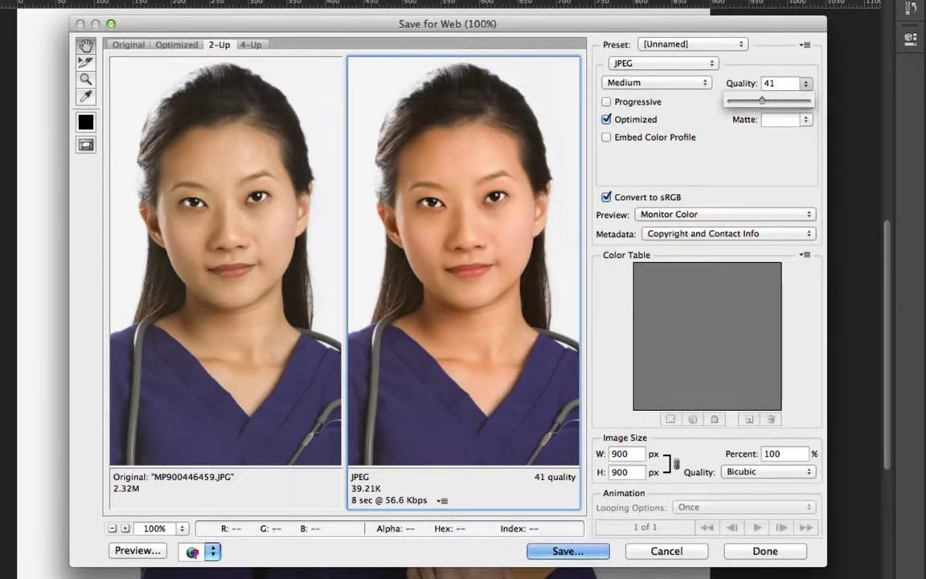
# Set the JPEG quality to 50, judging the woman's face against the original at 300% and 100% zoom.
pyautogui.click(125, 528)
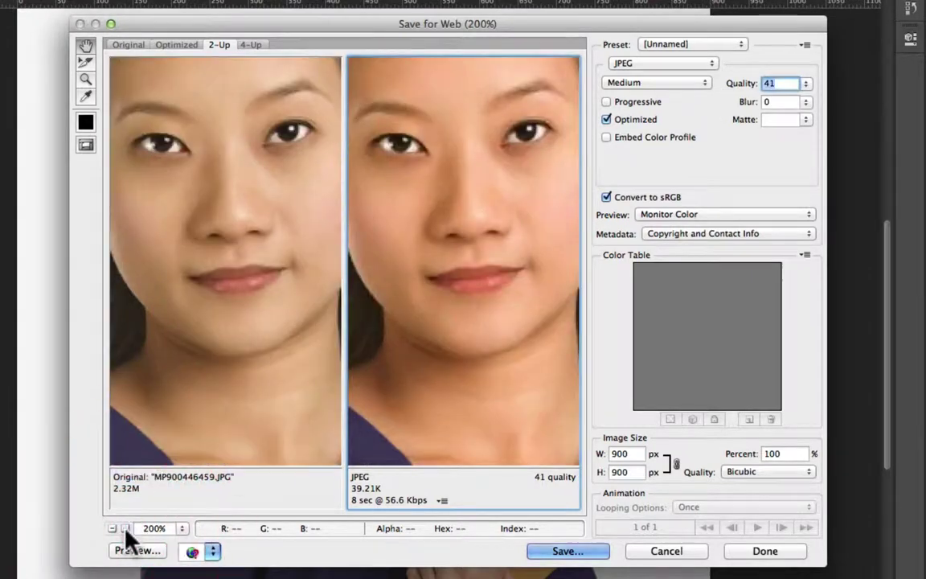
pyautogui.click(125, 528)
pyautogui.moveTo(461, 251); pyautogui.dragTo(440, 259)
pyautogui.click(807, 85)
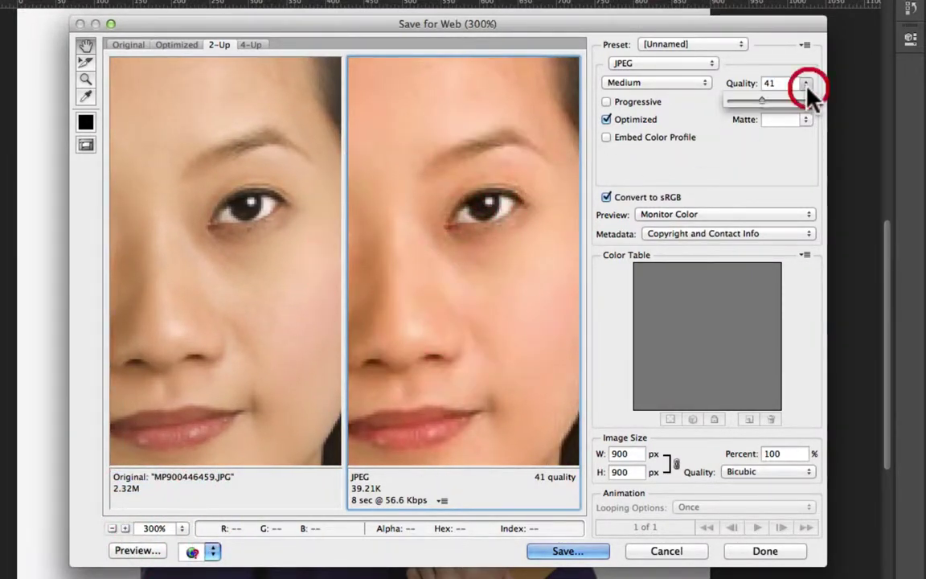
pyautogui.moveTo(768, 102)
pyautogui.mouseDown()
pyautogui.moveTo(781, 115)
pyautogui.moveTo(769, 113)
pyautogui.mouseUp()
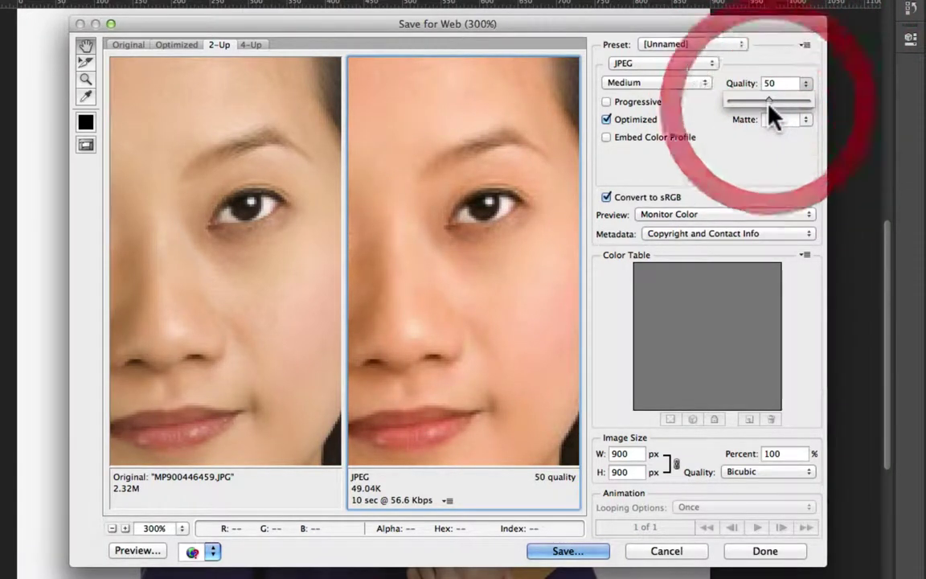
pyautogui.click(764, 107)
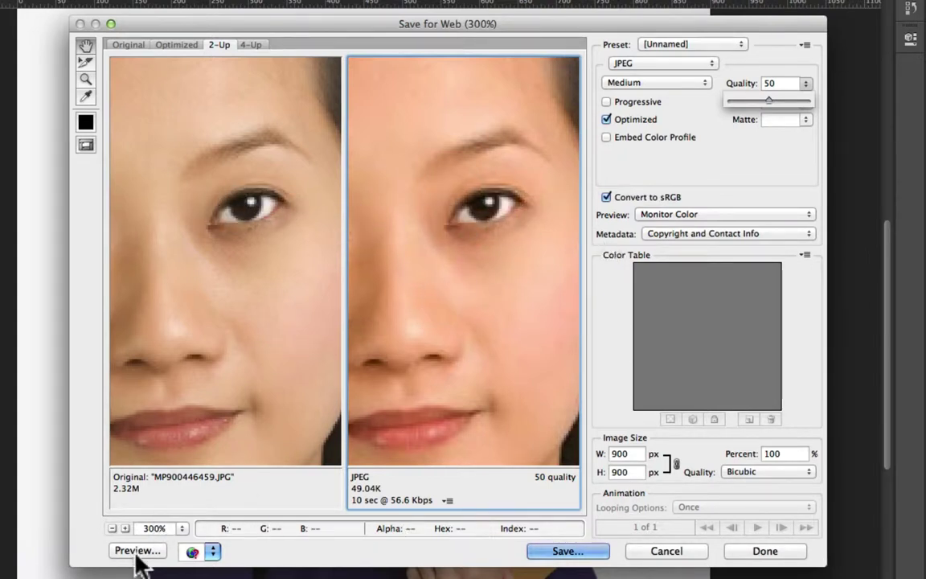
pyautogui.click(112, 528)
pyautogui.click(112, 529)
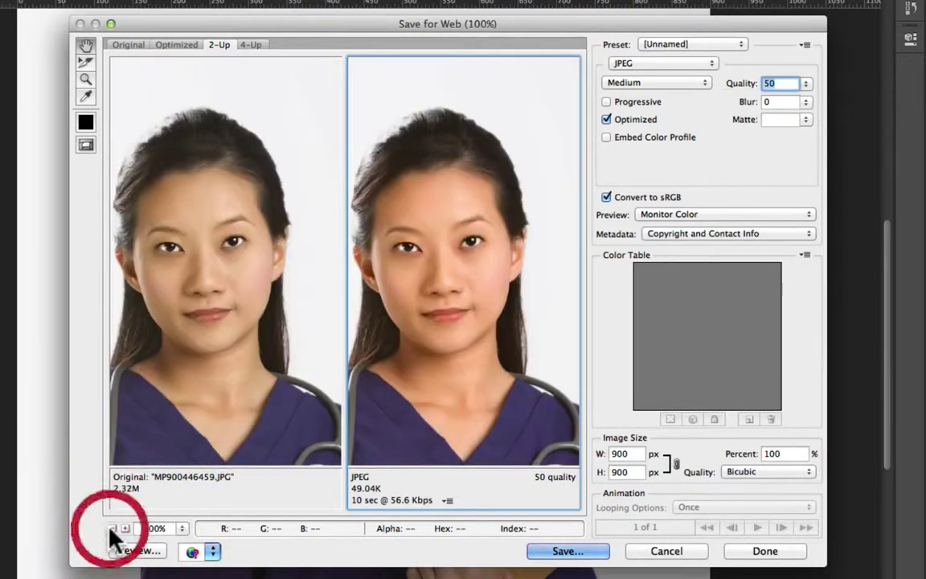
pyautogui.moveTo(459, 321); pyautogui.dragTo(489, 248)
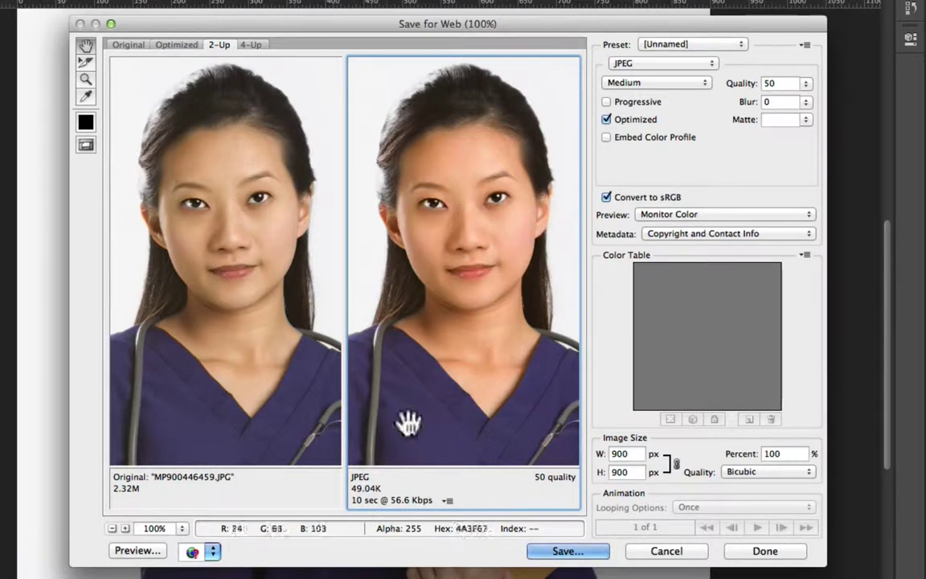
# Try the PNG-8 format with 32 colors and change the export format to PNG-24.
pyautogui.click(683, 62)
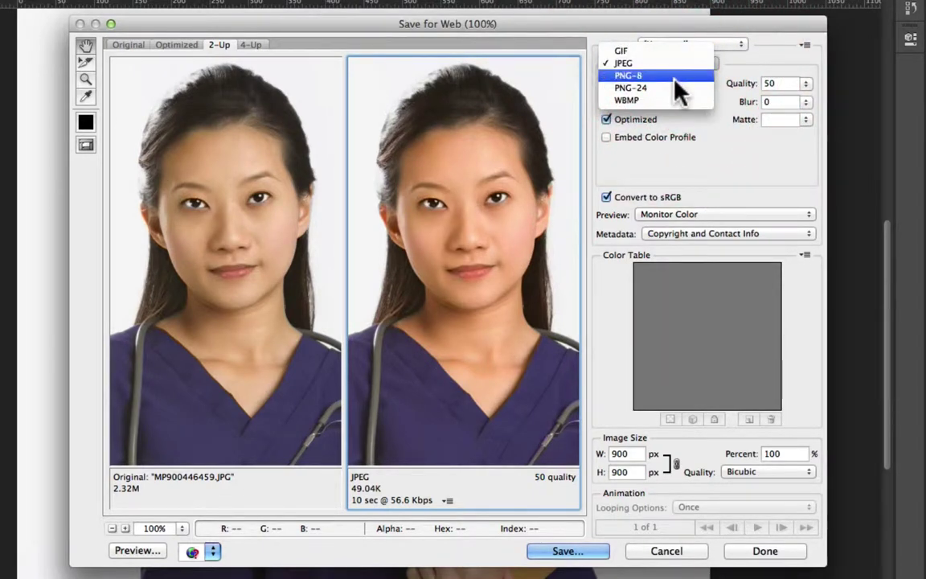
pyautogui.click(676, 77)
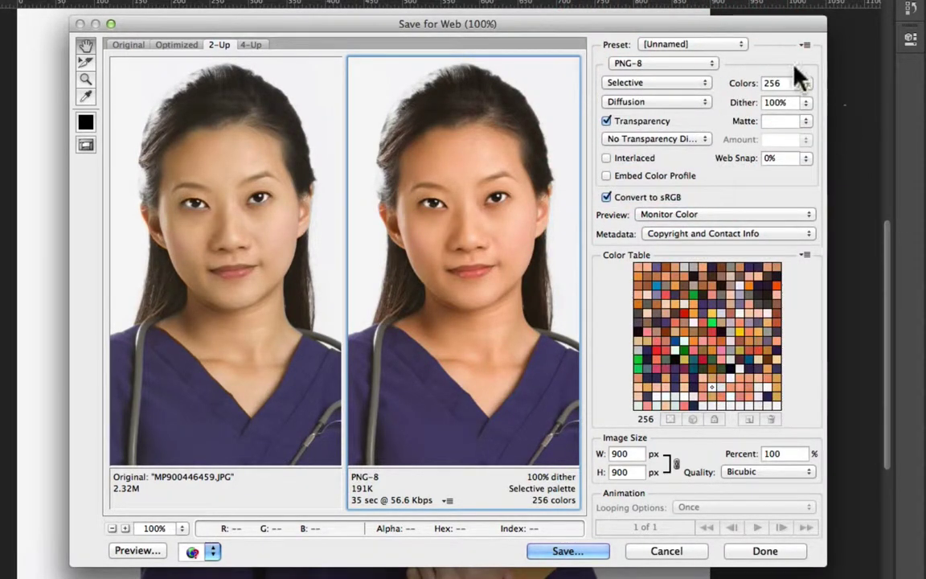
pyautogui.click(806, 85)
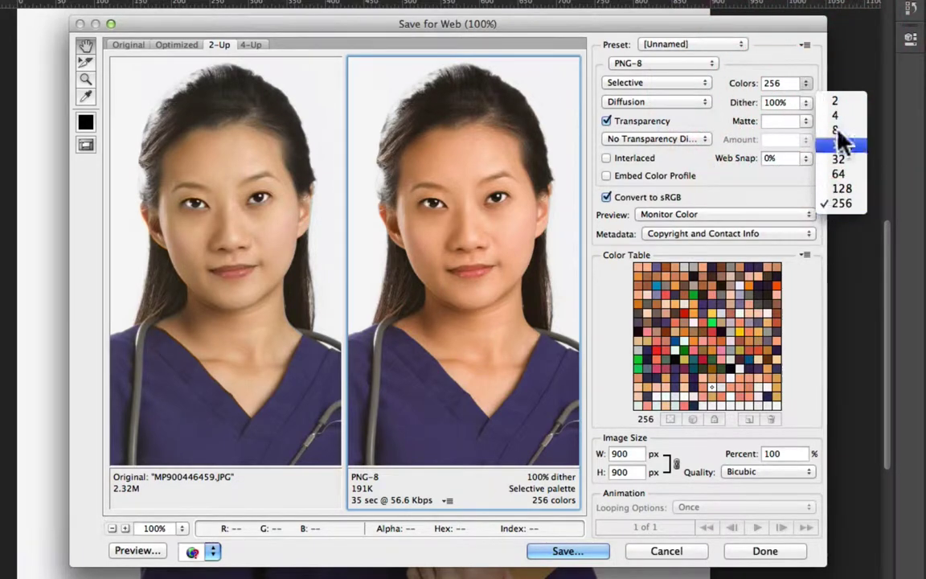
pyautogui.click(855, 163)
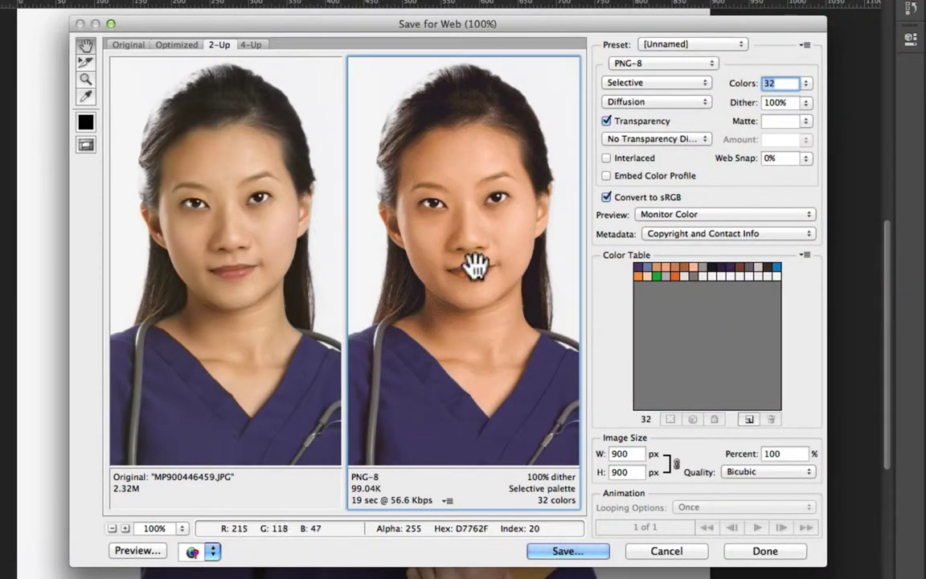
pyautogui.click(675, 64)
pyautogui.click(674, 74)
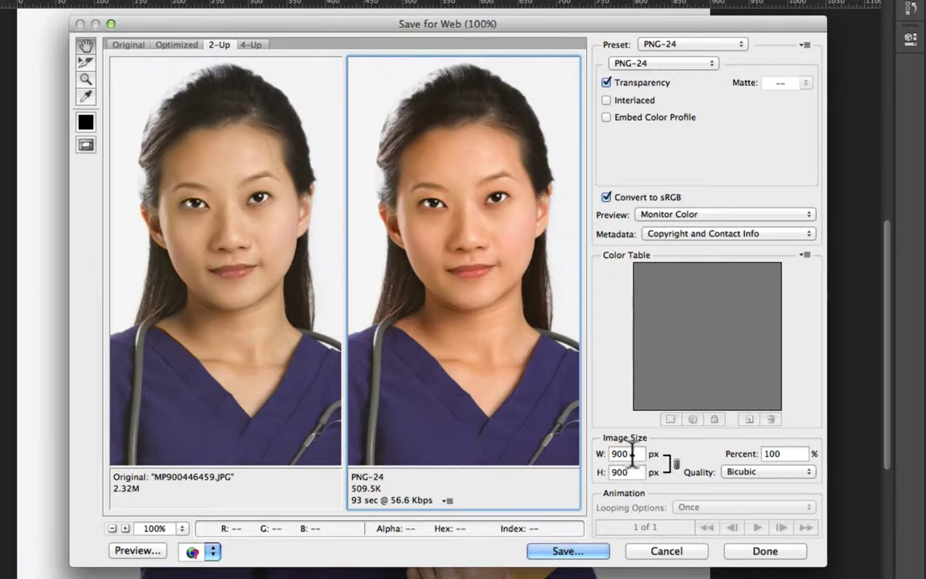
# Set the image size resampling quality to Nearest Neighbor and open the width value for editing.
pyautogui.click(764, 474)
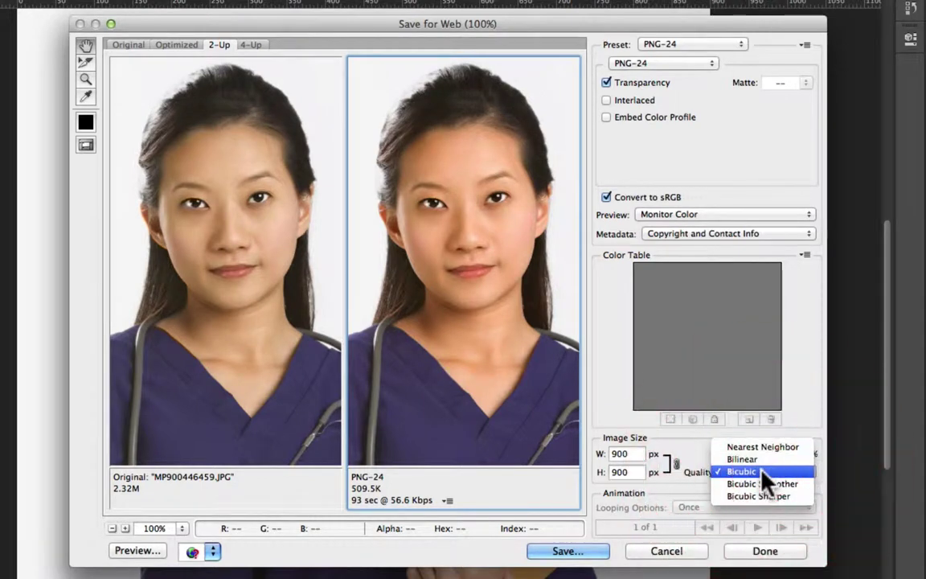
pyautogui.click(766, 448)
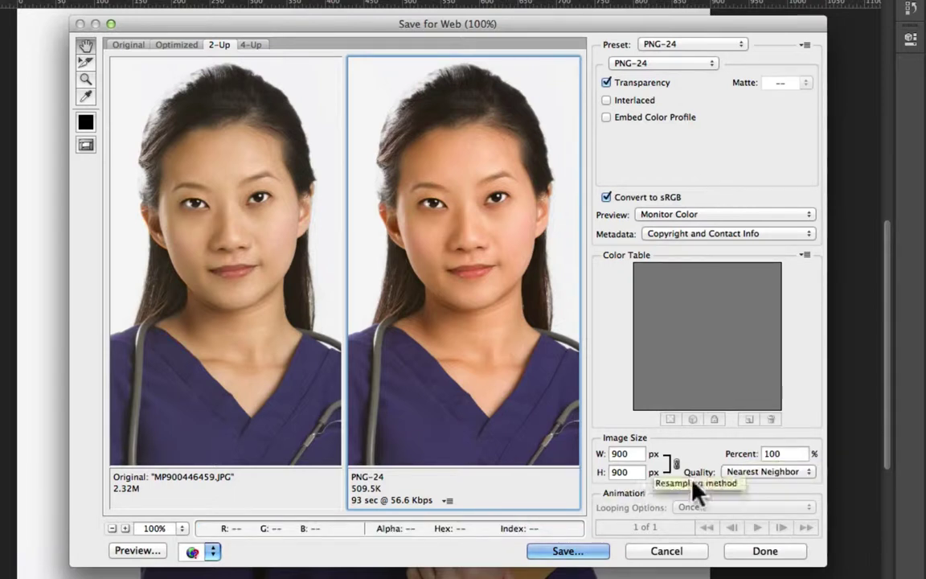
pyautogui.click(636, 453)
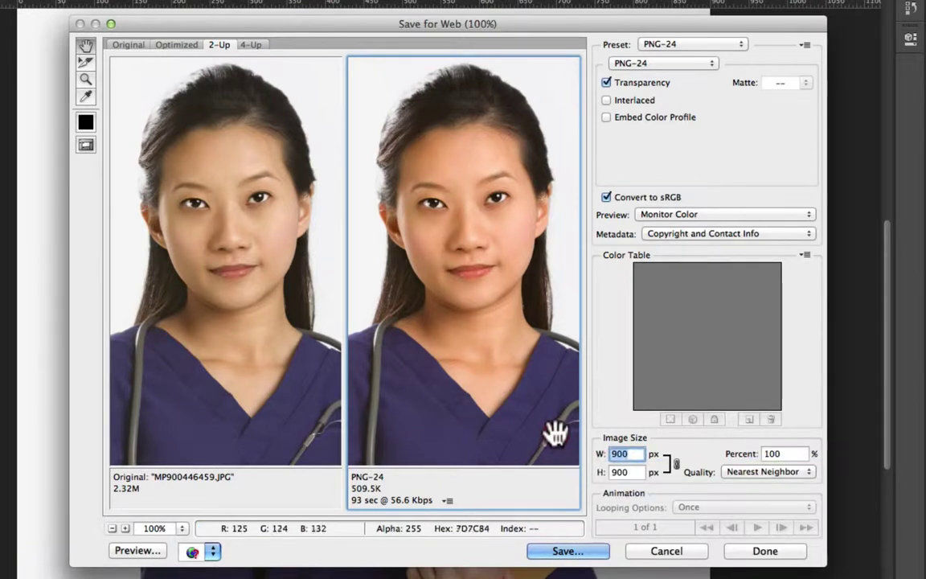
# Set the export width to 500 px and save the optimized PNG-24 image to the Desktop as MP900446459.png.
pyautogui.write('500')
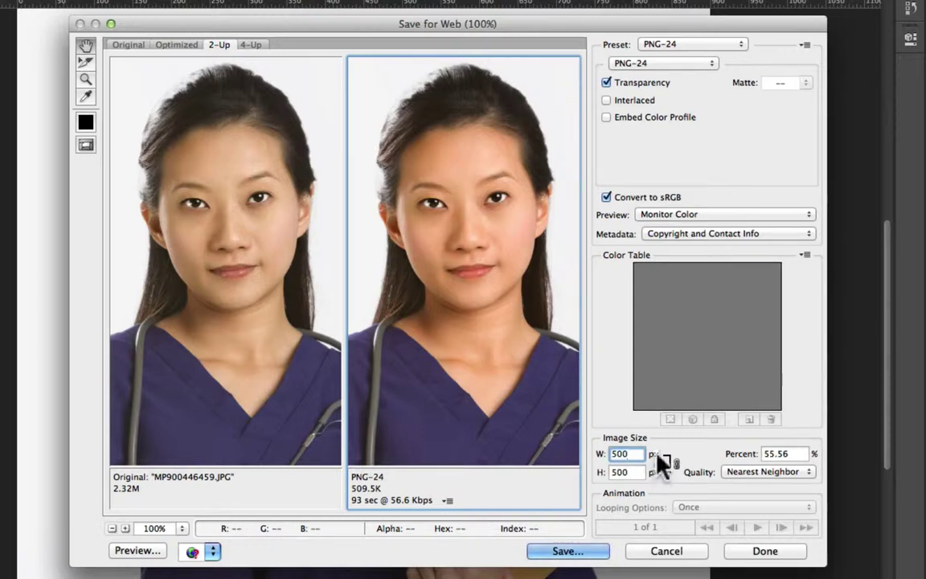
pyautogui.click(718, 444)
pyautogui.click(430, 355)
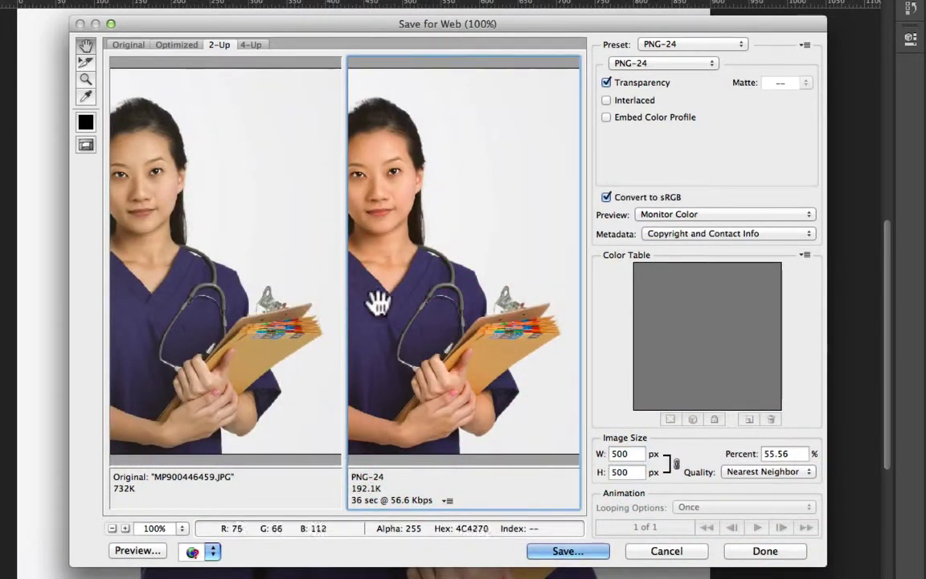
pyautogui.moveTo(379, 306); pyautogui.dragTo(480, 317)
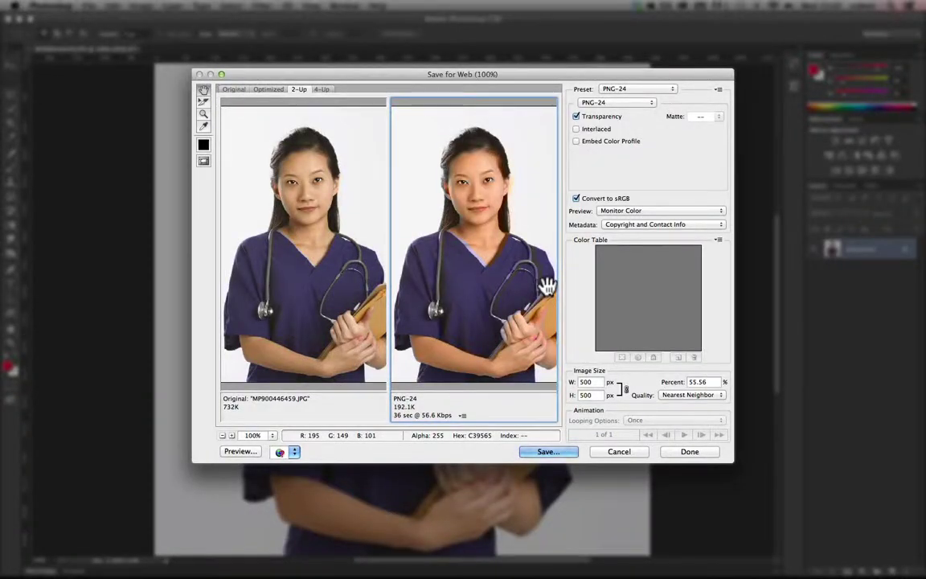
pyautogui.click(545, 452)
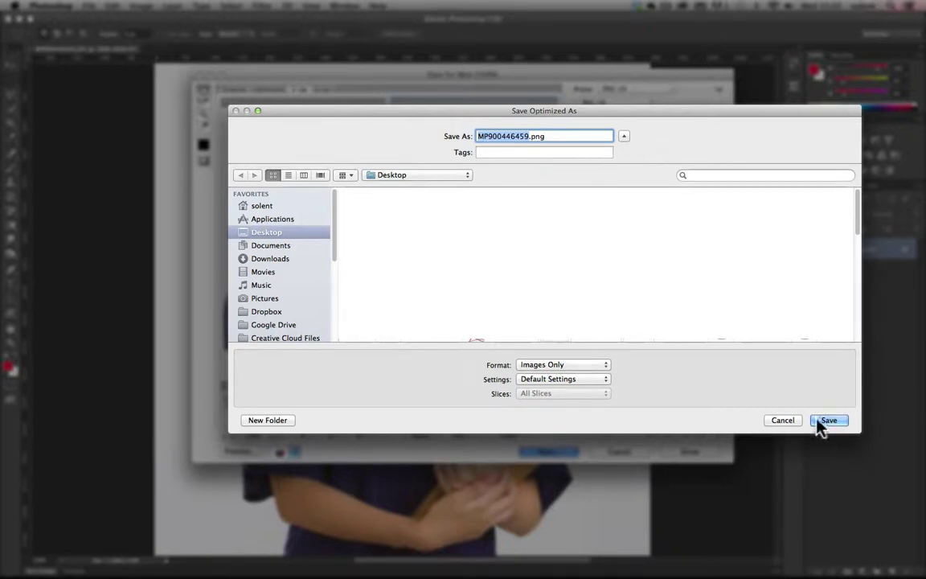
pyautogui.click(844, 426)
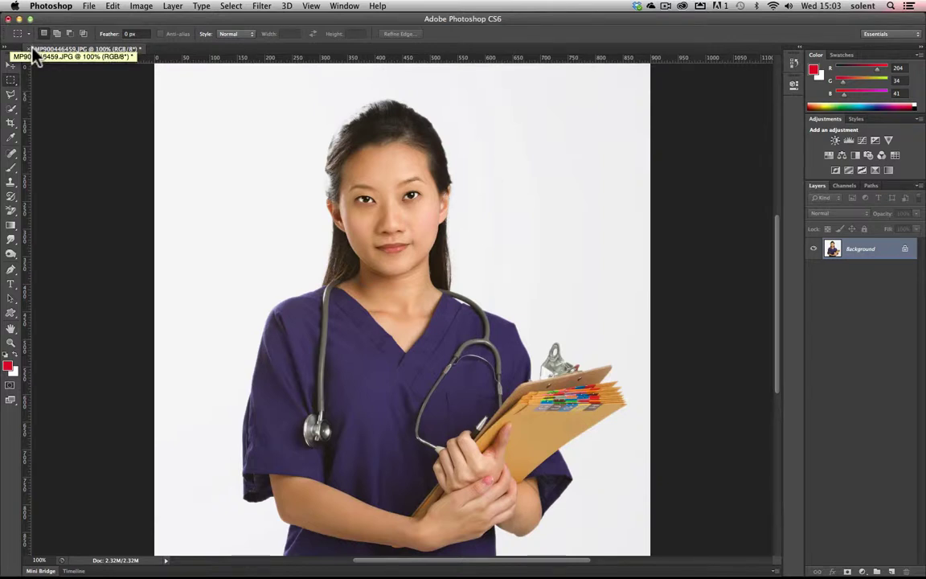
pyautogui.click(353, 6)
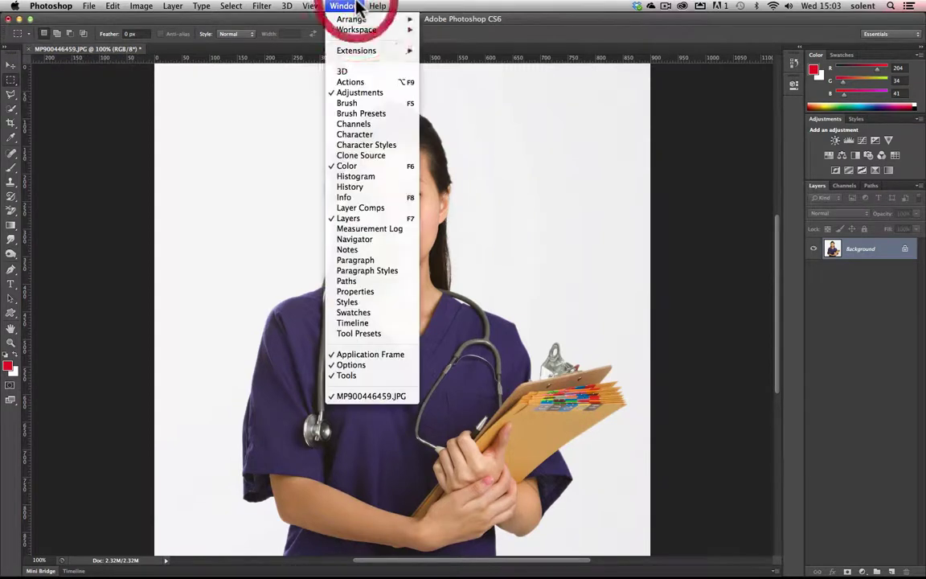
pyautogui.moveTo(366, 32)
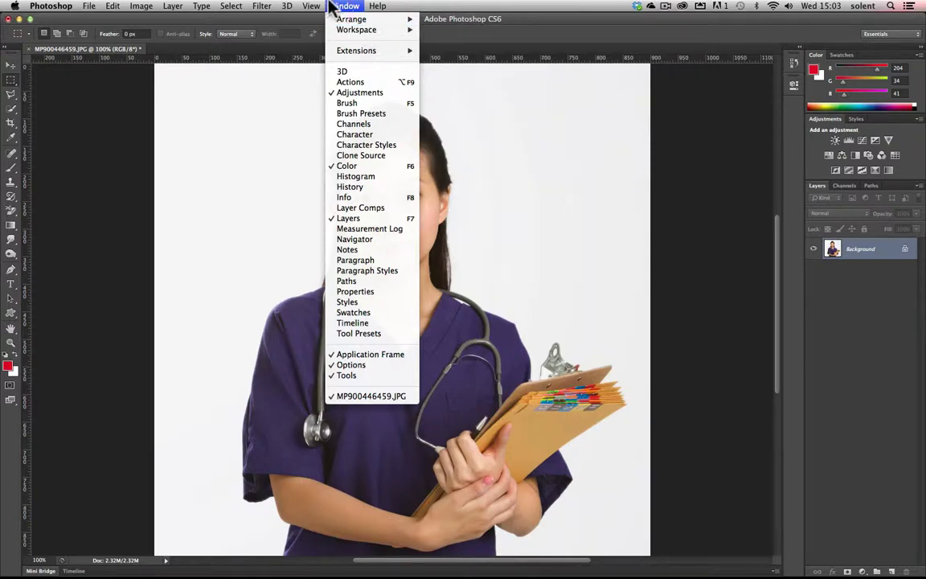
pyautogui.click(342, 6)
pyautogui.click(683, 5)
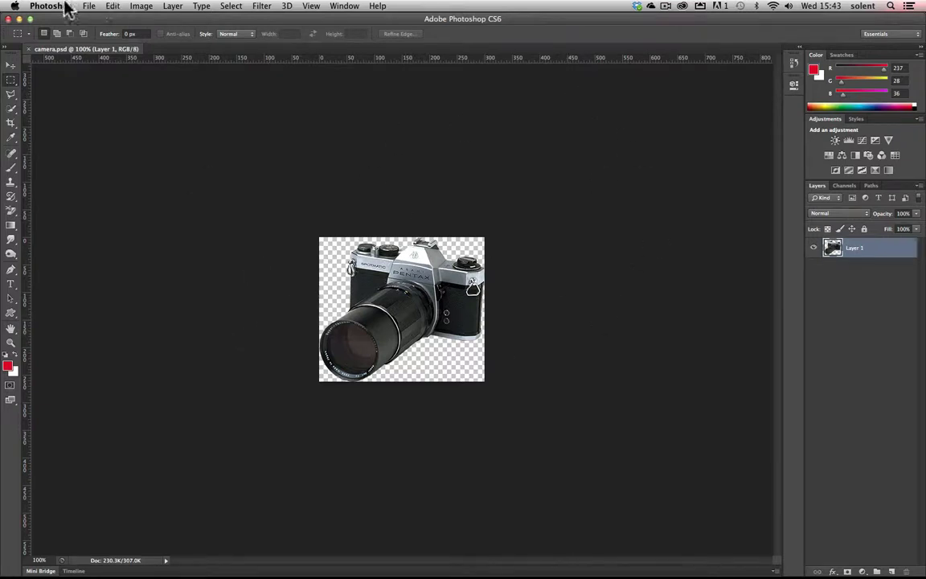
# Open the web export settings for the camera image, change the format to JPEG and widen the dialog.
pyautogui.click(90, 7)
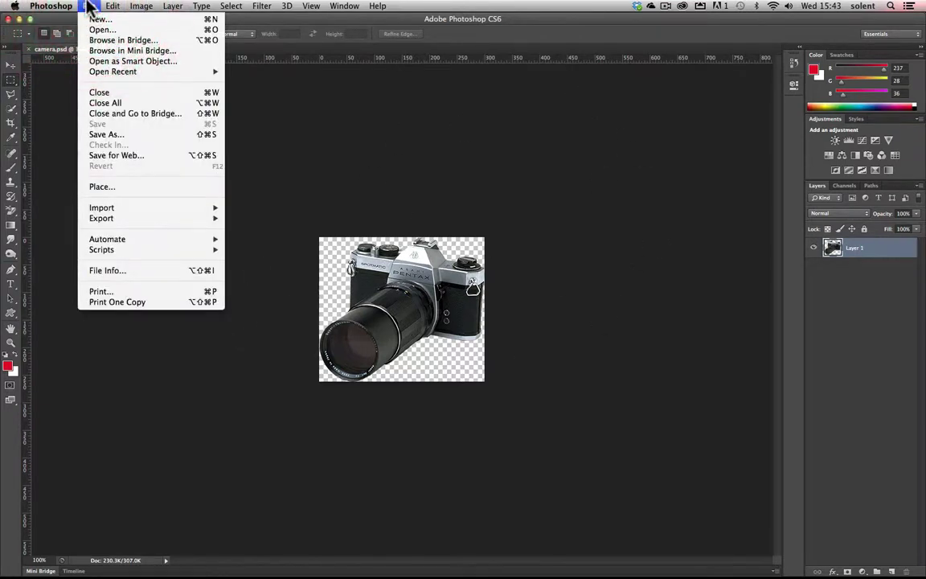
pyautogui.click(128, 156)
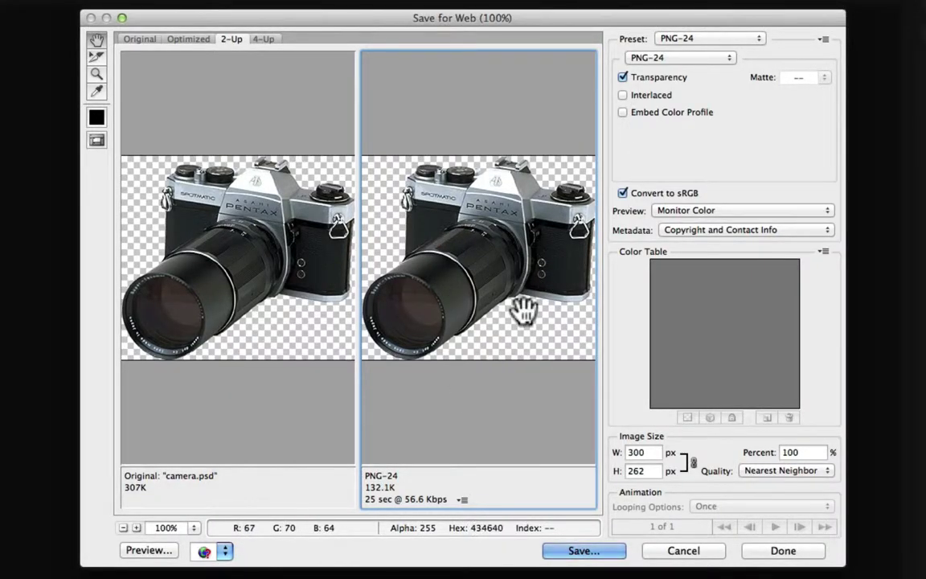
pyautogui.click(694, 61)
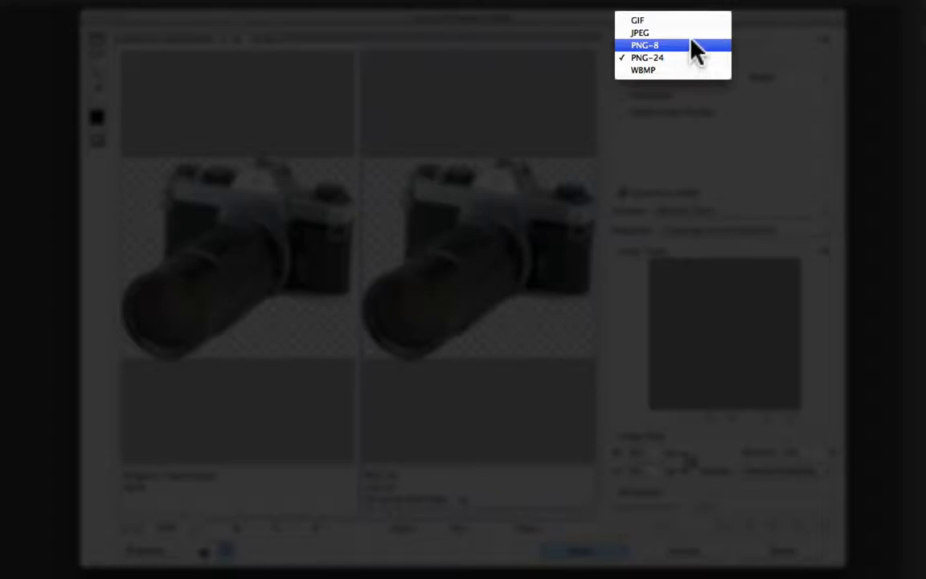
pyautogui.click(692, 34)
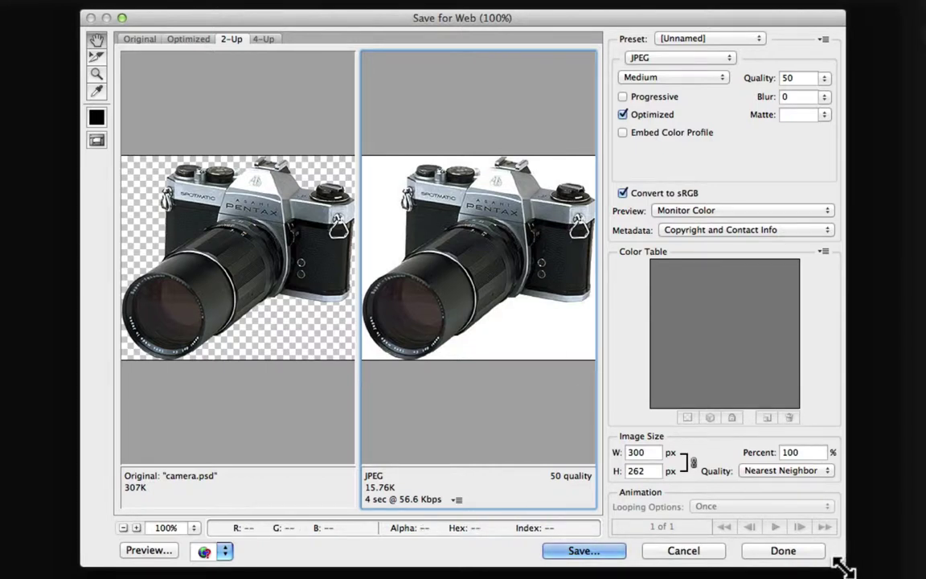
pyautogui.moveTo(843, 566); pyautogui.dragTo(893, 542)
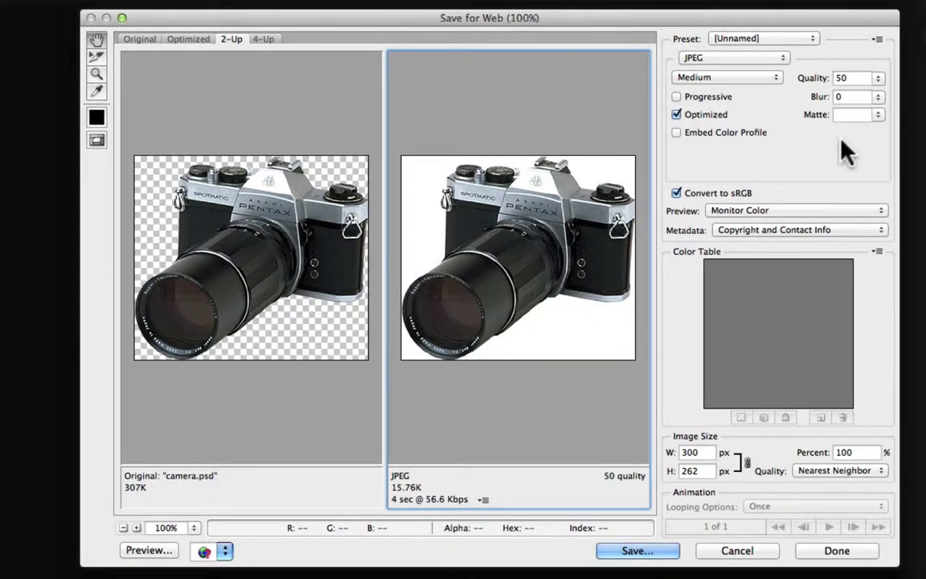
# Limit the matte color picker to web colors and set the JPEG matte to red, ff0000.
pyautogui.click(877, 117)
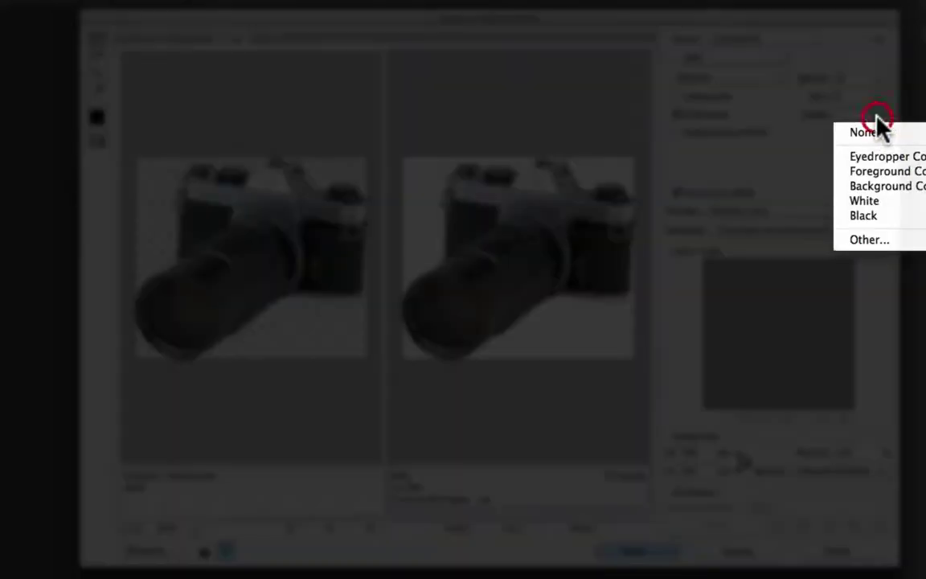
pyautogui.click(884, 241)
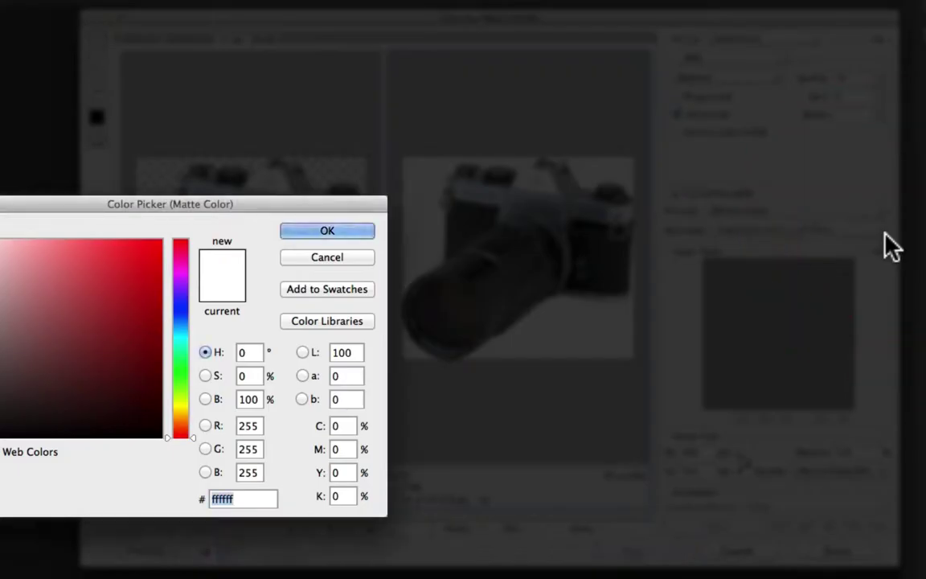
pyautogui.click(44, 456)
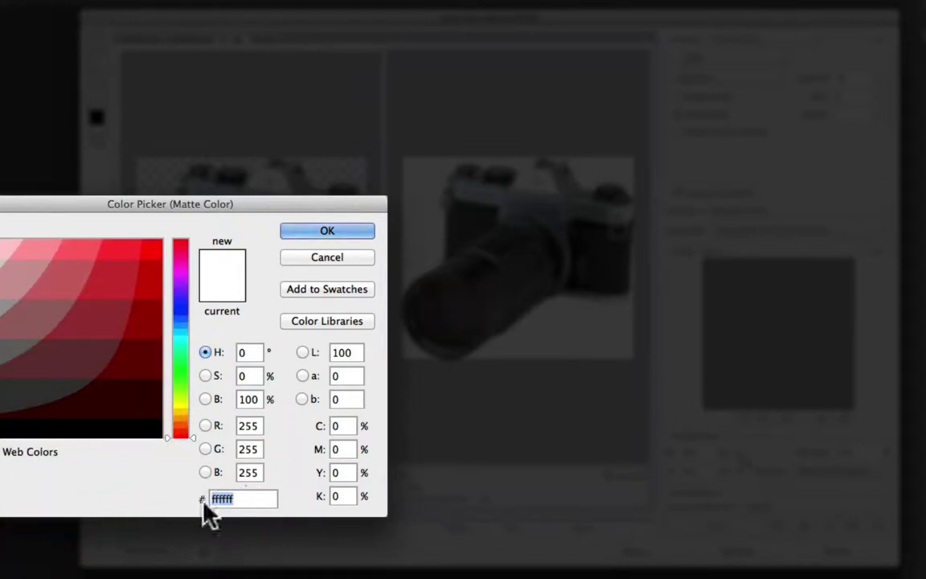
pyautogui.click(150, 251)
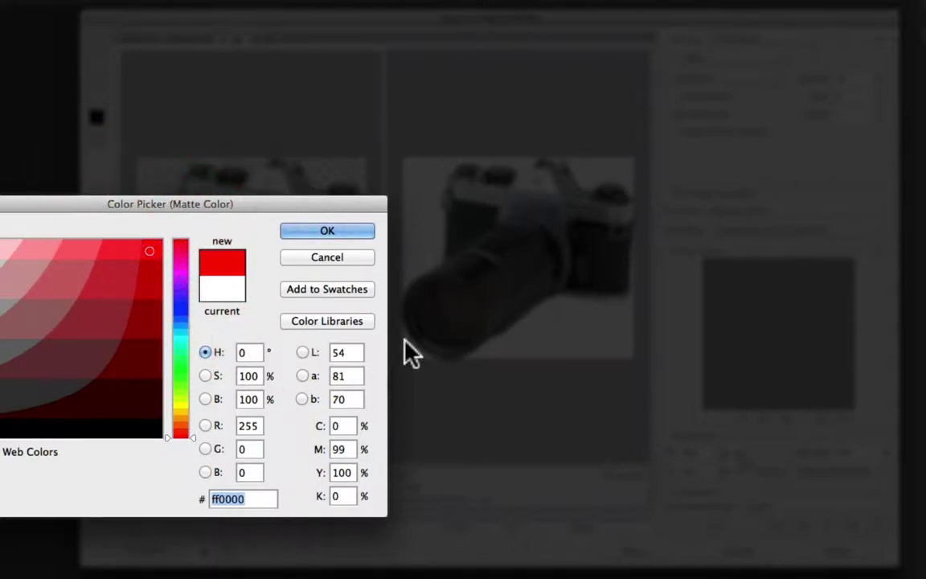
pyautogui.click(343, 234)
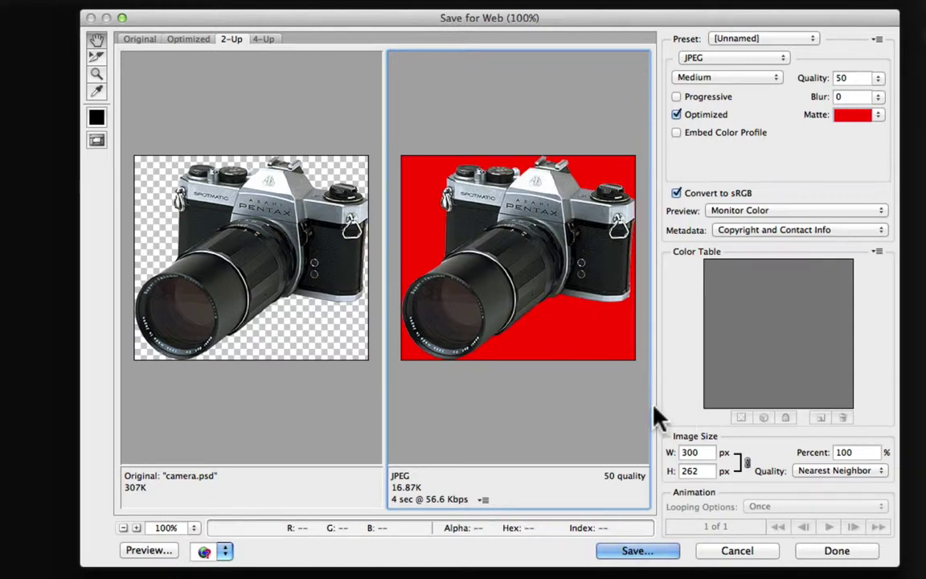
# Reset the matte to None and change the export format to GIF.
pyautogui.click(874, 121)
pyautogui.click(873, 133)
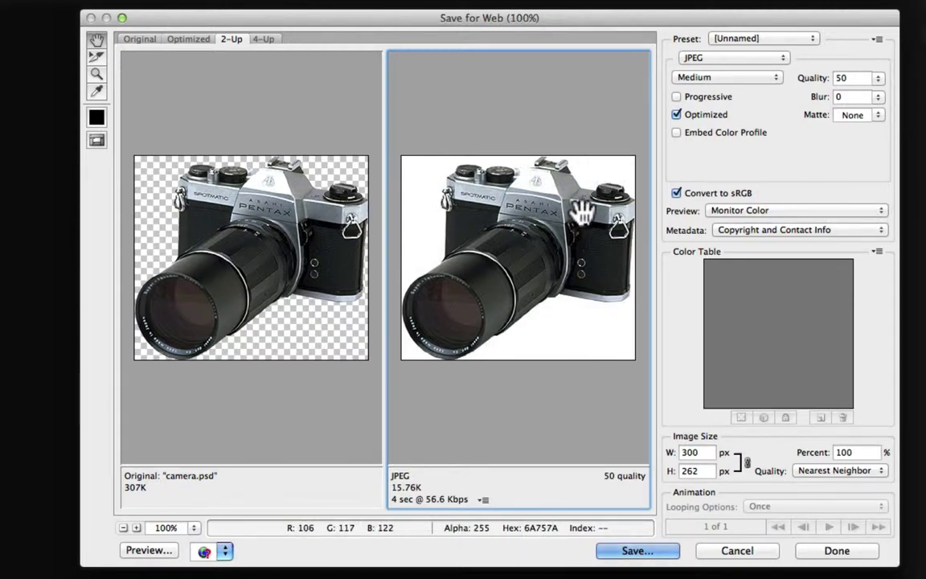
pyautogui.click(744, 58)
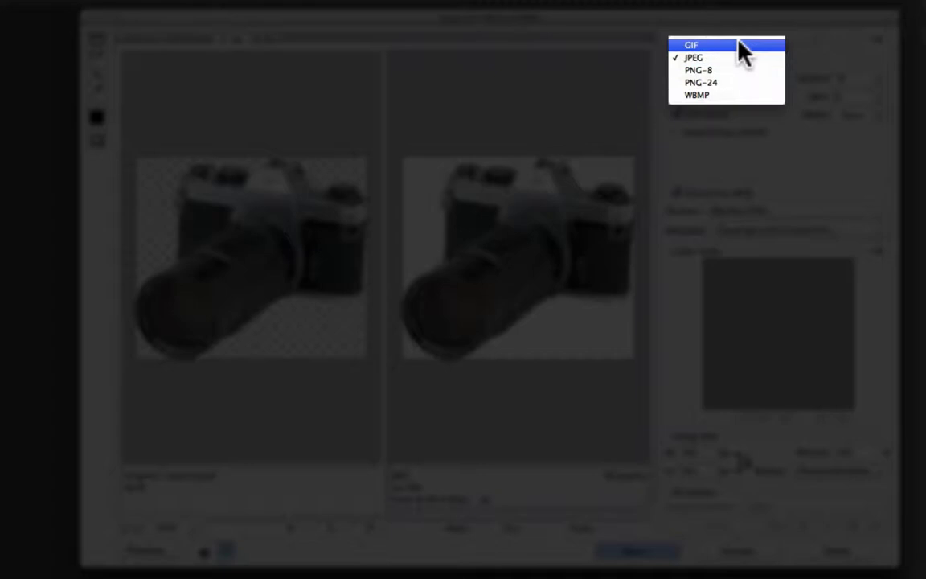
pyautogui.click(739, 42)
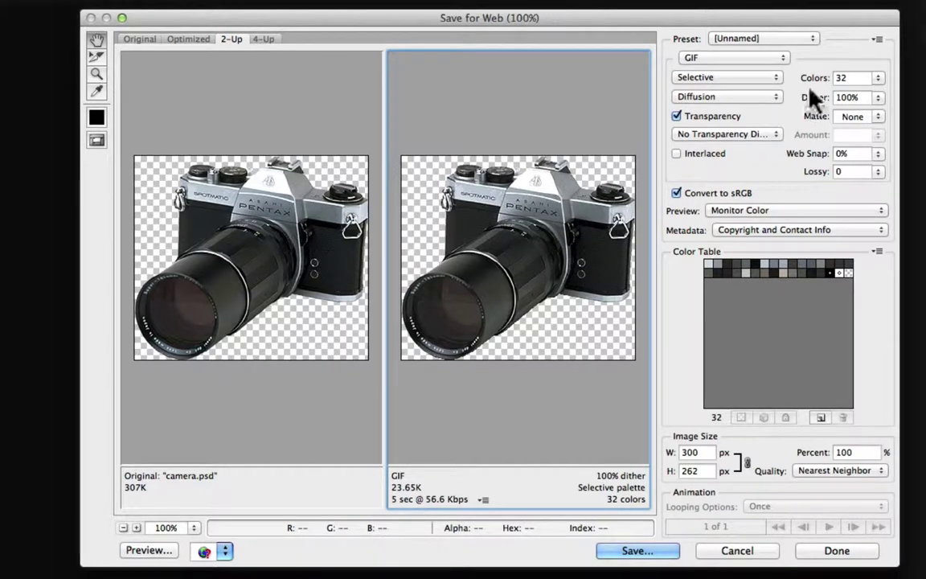
# Try 16 colors for the camera GIF and set the color count back to 32.
pyautogui.click(878, 77)
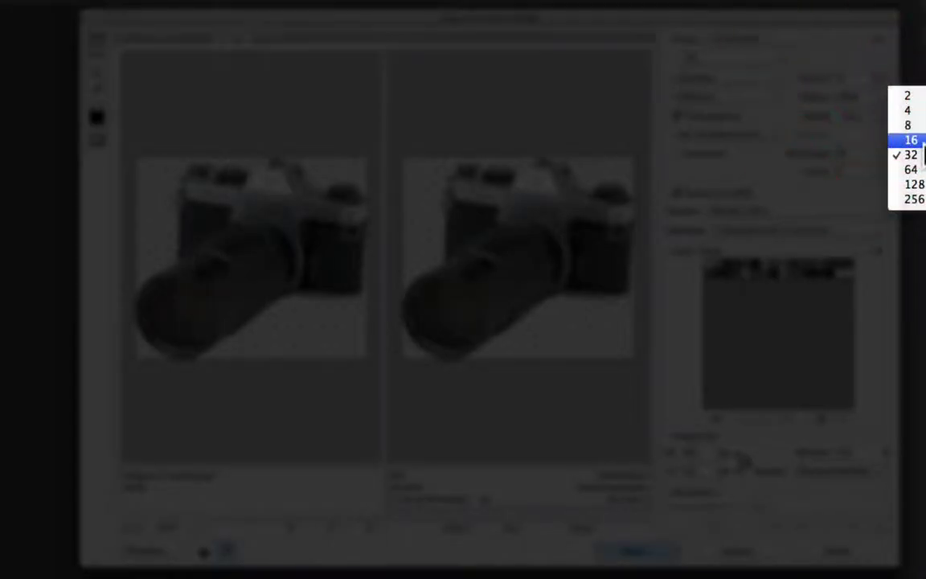
pyautogui.click(908, 153)
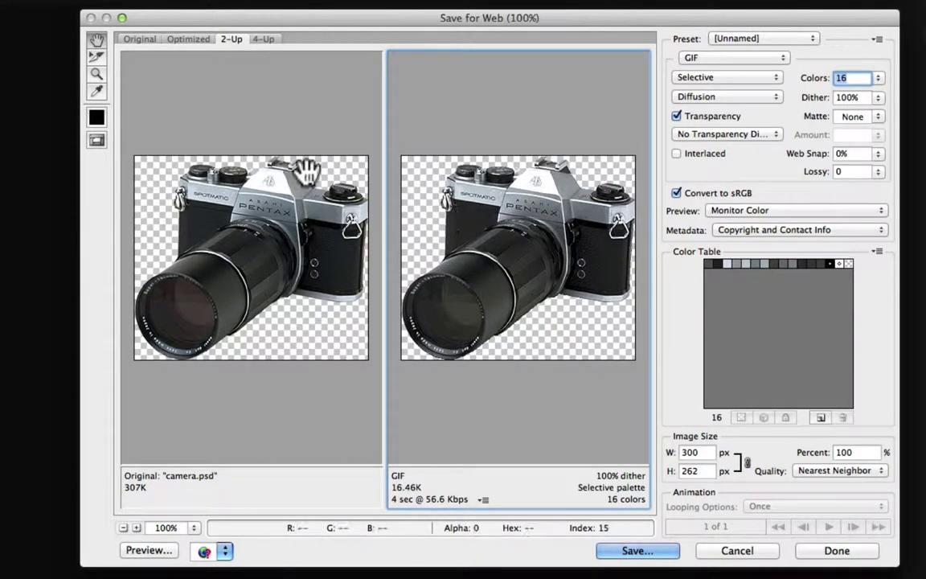
pyautogui.click(877, 77)
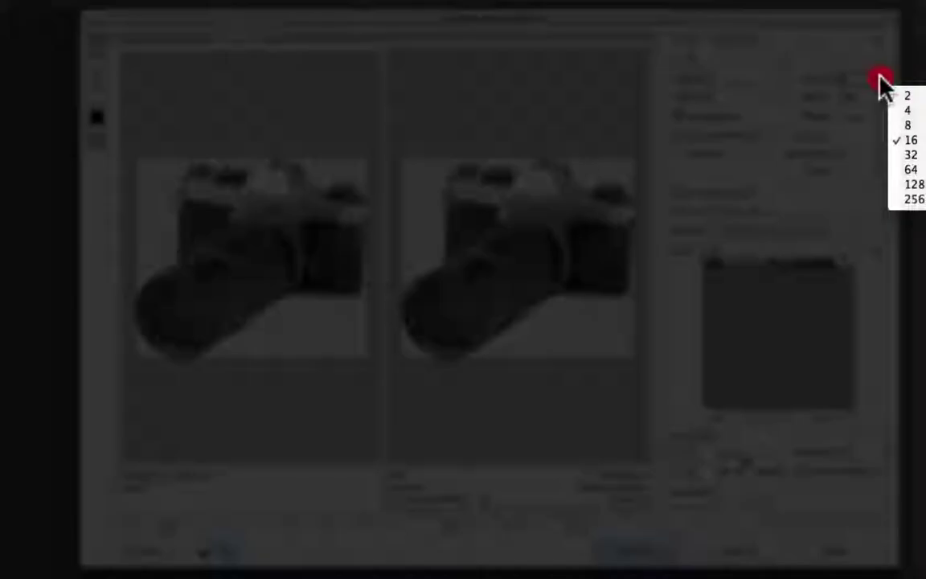
pyautogui.click(907, 154)
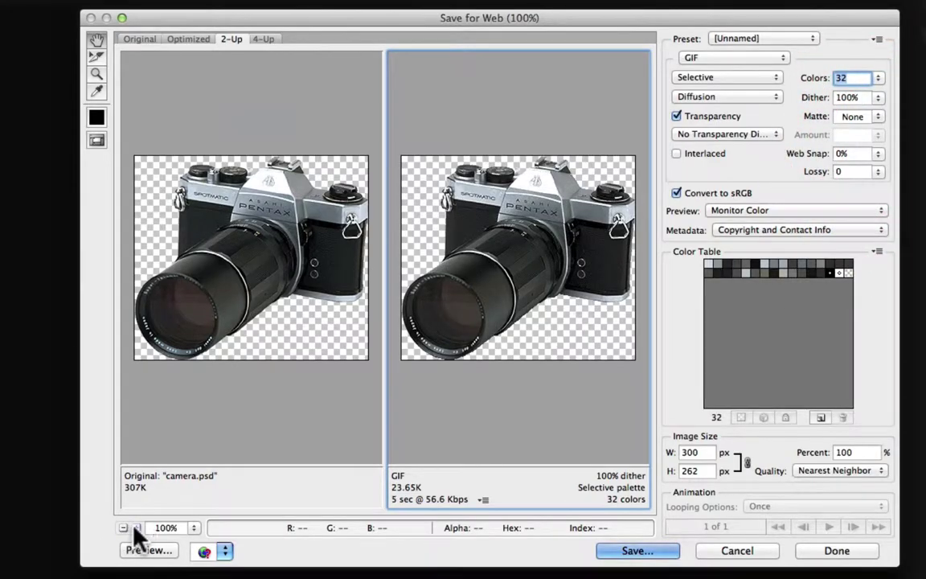
# Compare the GIF preview with the original around the camera's Pentax nameplate at 300% zoom, and return to 100%.
pyautogui.click(136, 527)
pyautogui.click(136, 527)
pyautogui.moveTo(575, 196); pyautogui.dragTo(547, 283)
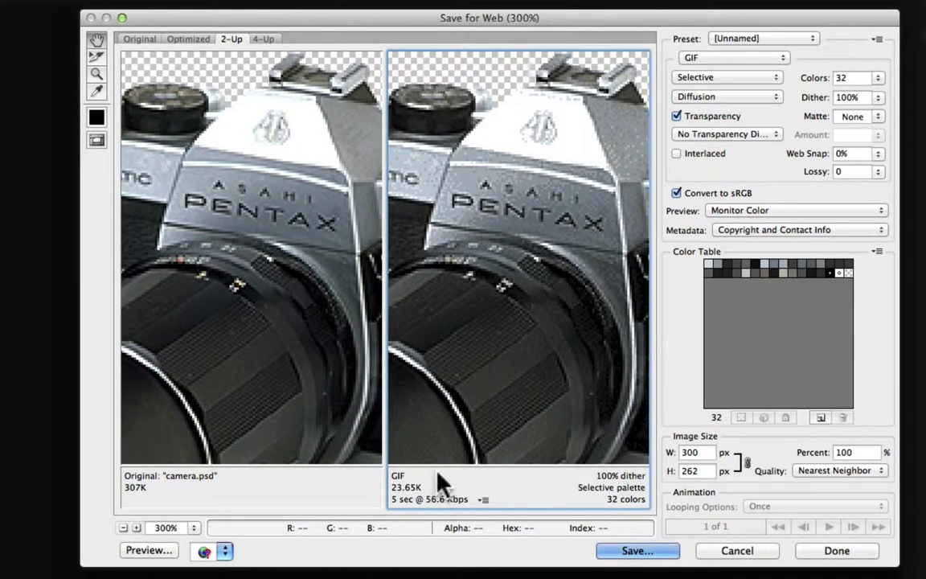
pyautogui.click(124, 528)
pyautogui.click(124, 528)
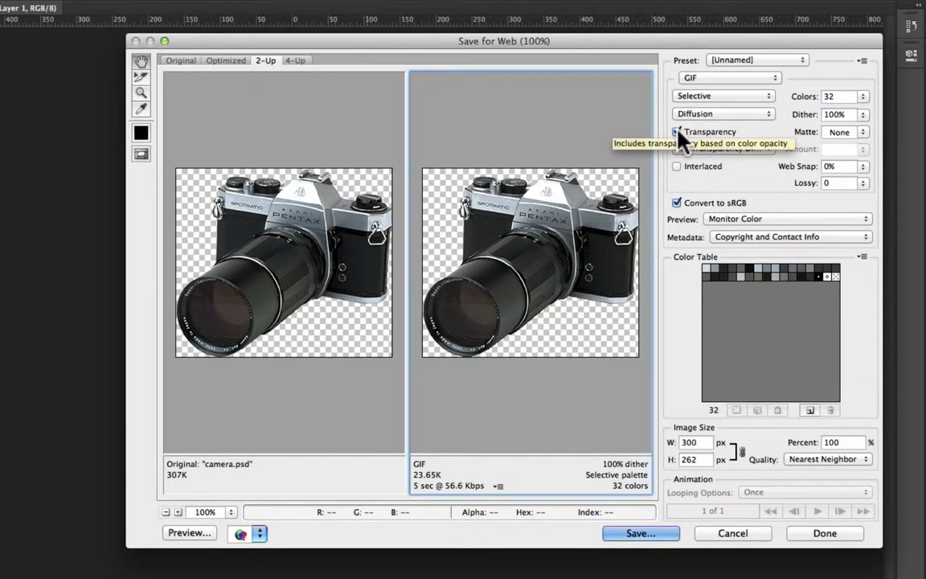
# Try the GIF without transparency, turn transparency back on and set the matte to red, ff0000, checking the camera's edges at 200%.
pyautogui.click(677, 132)
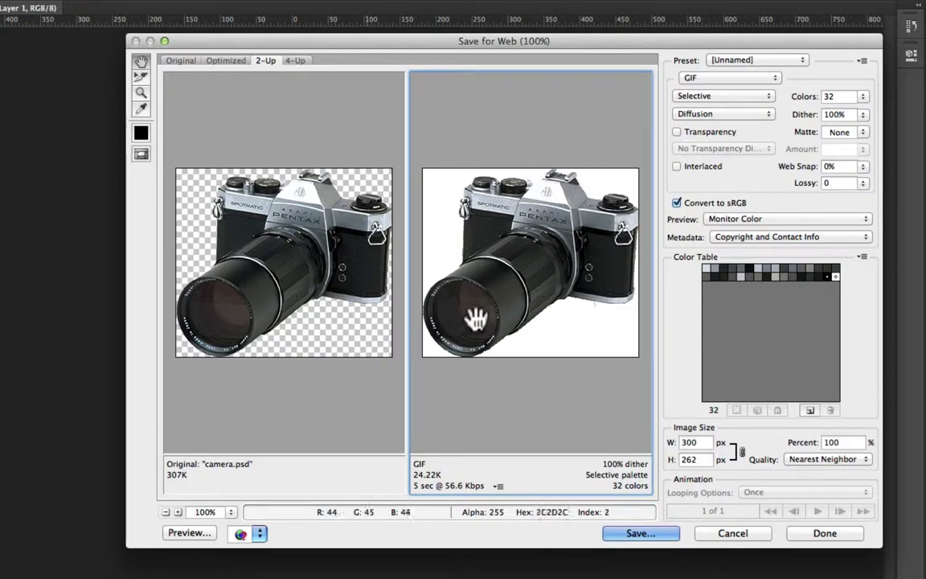
pyautogui.click(678, 132)
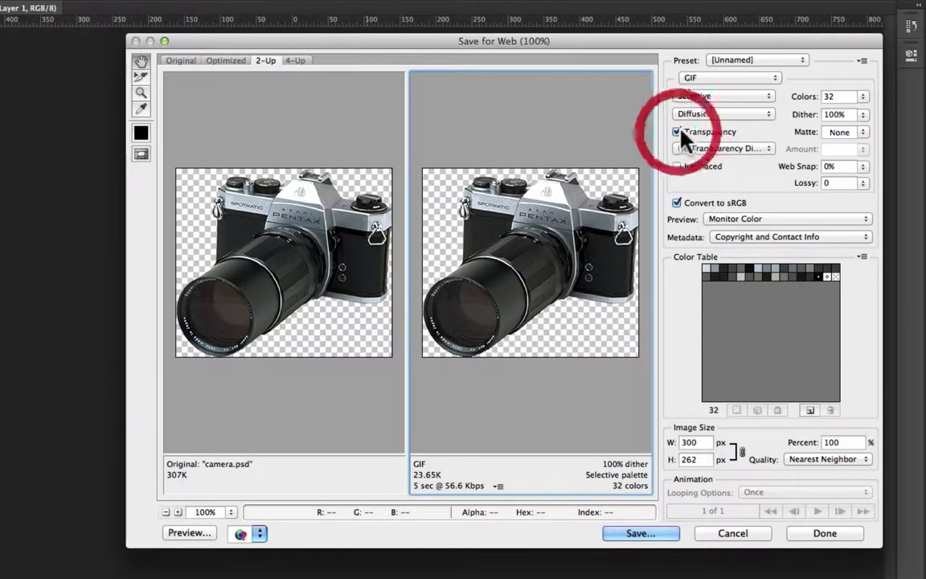
pyautogui.click(860, 133)
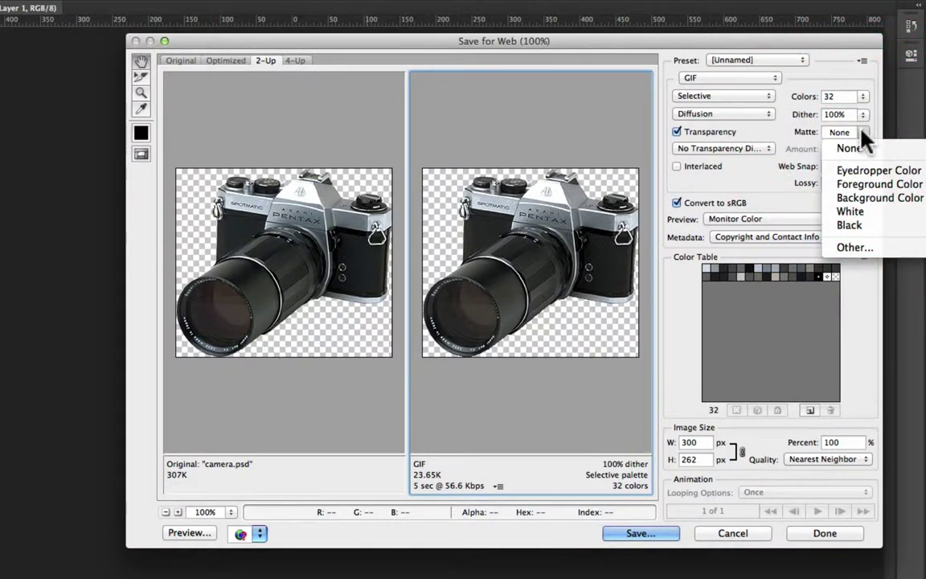
pyautogui.click(892, 249)
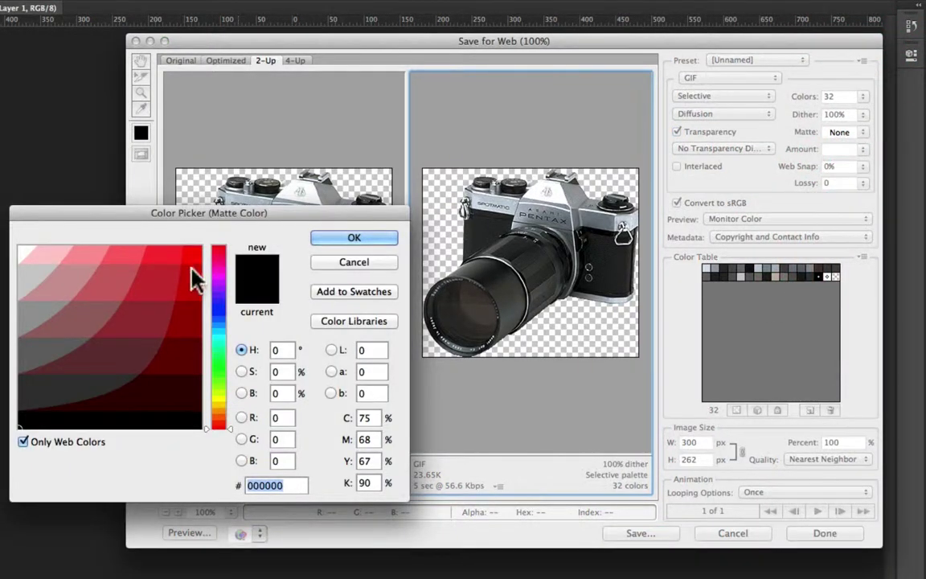
pyautogui.click(158, 258)
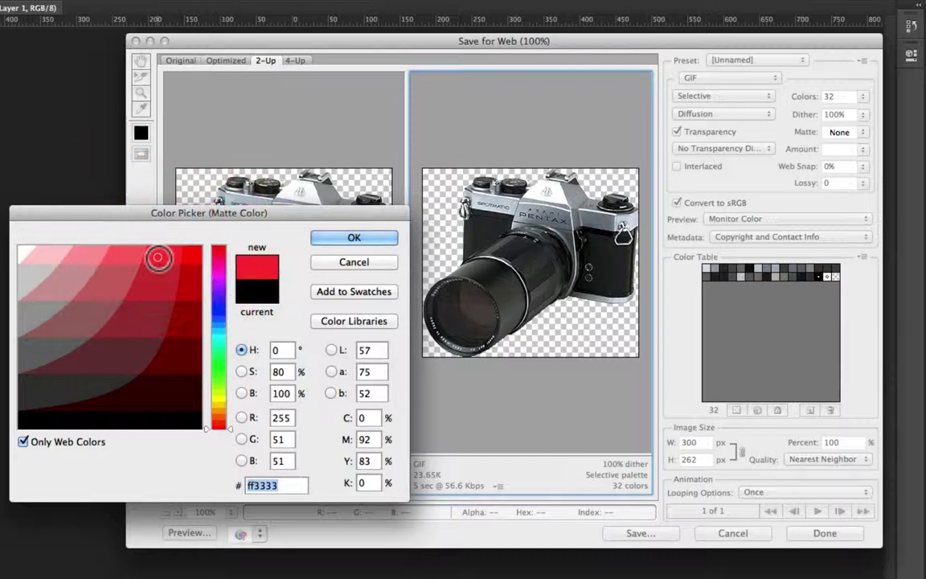
pyautogui.click(184, 258)
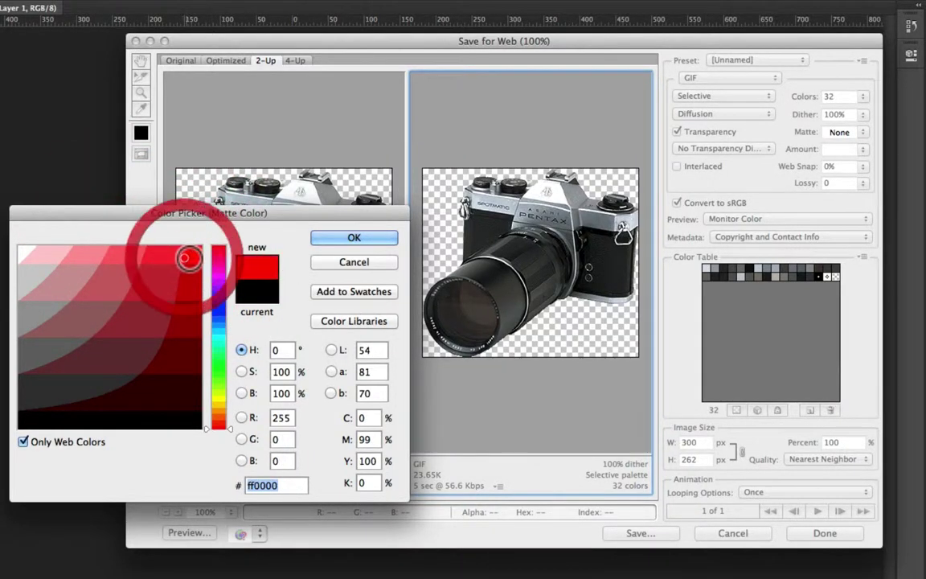
pyautogui.click(336, 239)
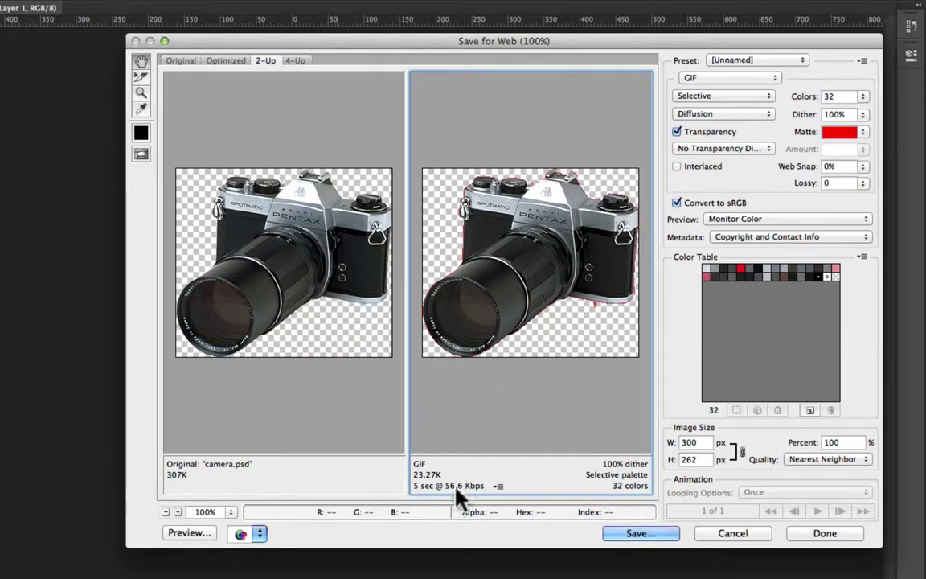
pyautogui.click(178, 512)
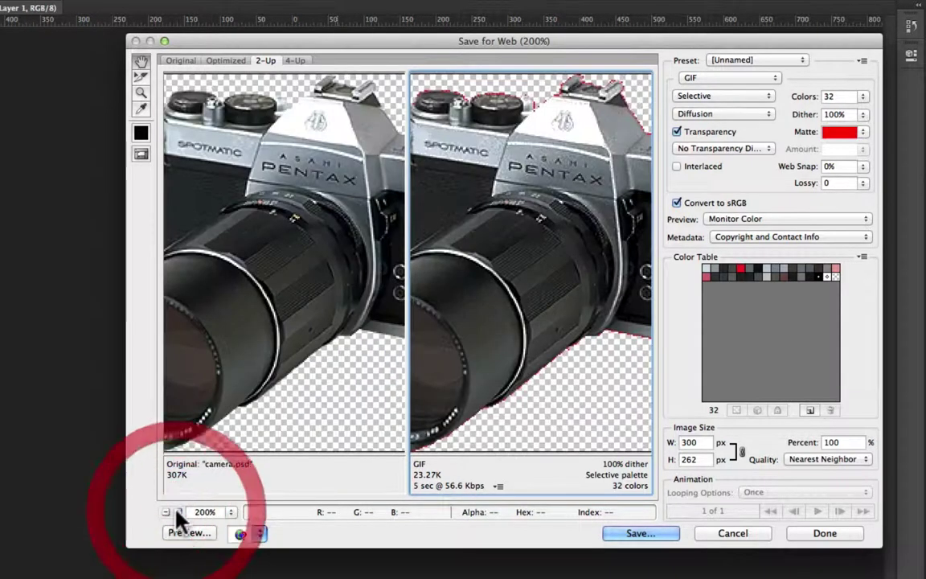
# Inspect the effect of the red matte along the camera's edges in the GIF preview at 300% zoom.
pyautogui.click(178, 512)
pyautogui.moveTo(518, 328); pyautogui.dragTo(591, 143)
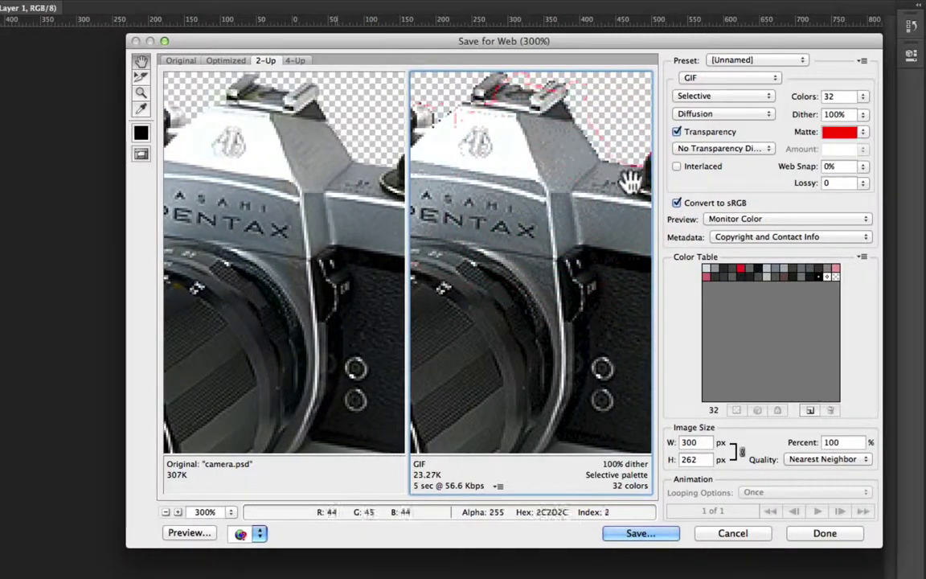
pyautogui.moveTo(630, 176); pyautogui.dragTo(585, 207)
pyautogui.click(589, 286)
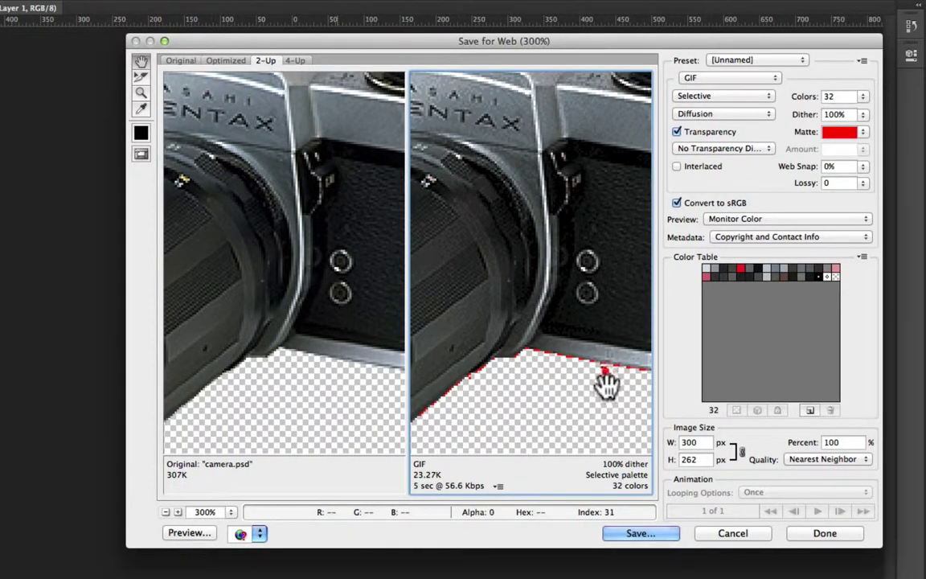
pyautogui.moveTo(614, 306); pyautogui.dragTo(519, 428)
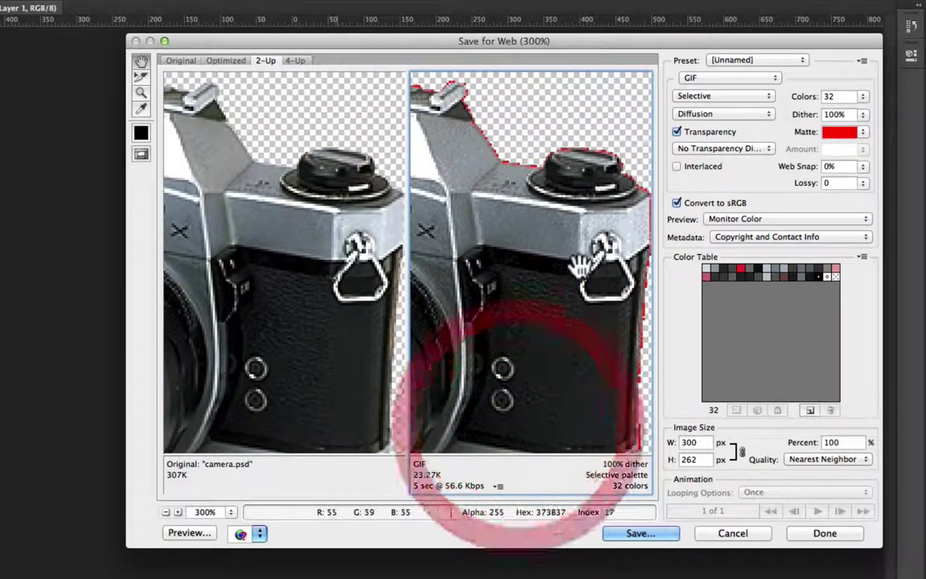
pyautogui.moveTo(585, 264); pyautogui.dragTo(537, 277)
pyautogui.click(492, 251)
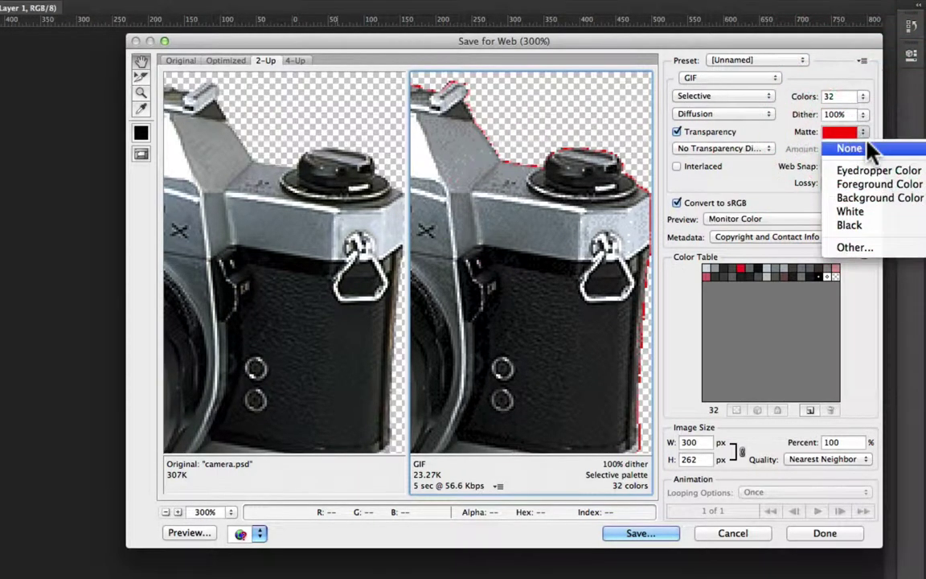
# Reset the GIF matte to None and change the export format to PNG-8.
pyautogui.click(865, 148)
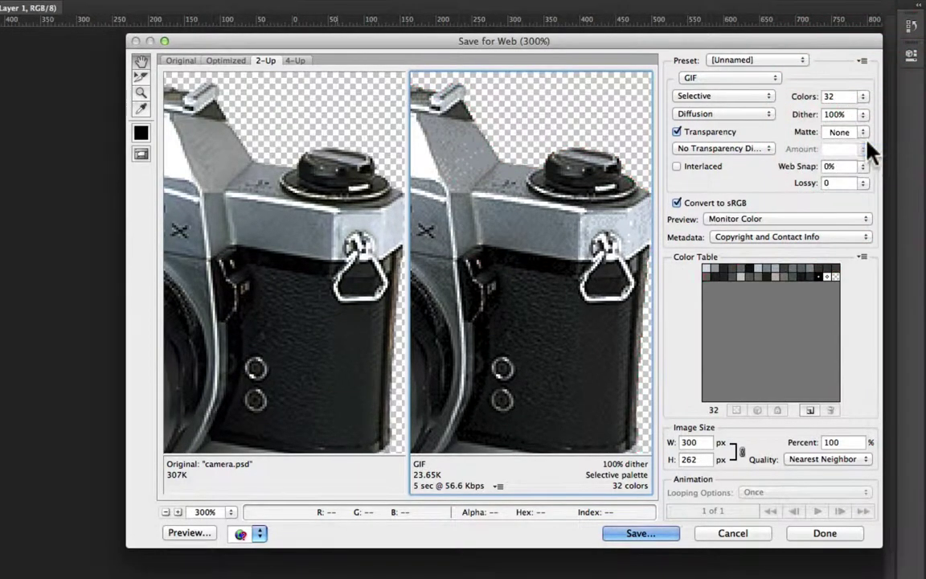
pyautogui.click(756, 78)
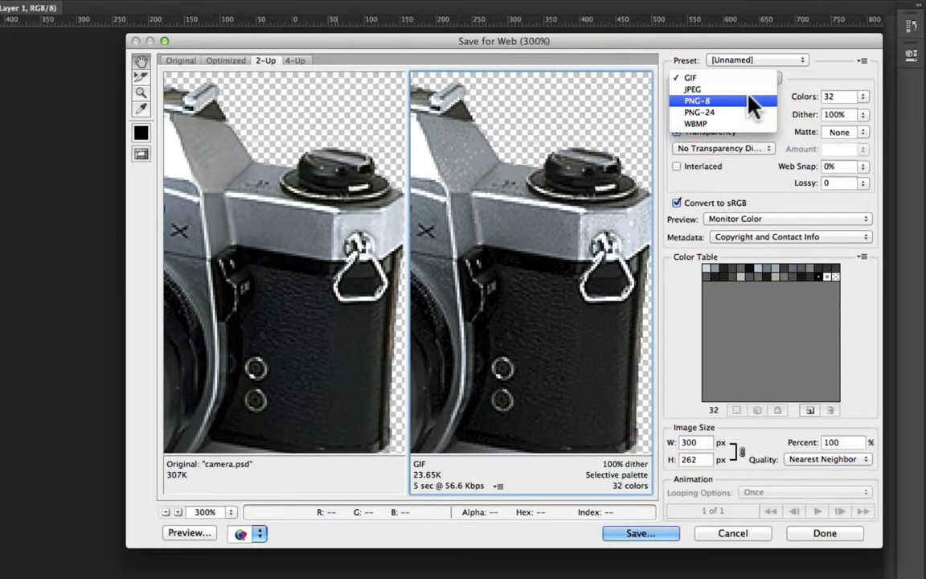
pyautogui.click(752, 105)
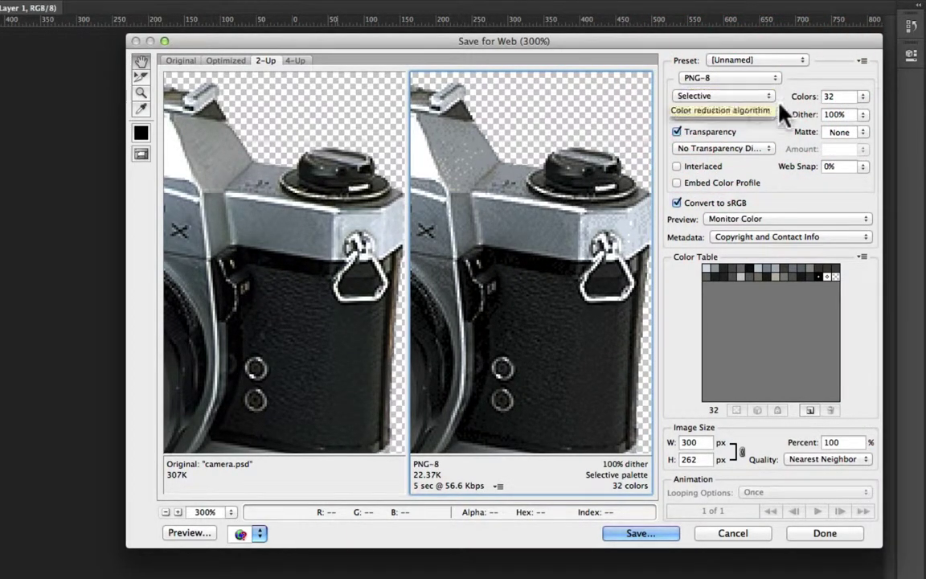
# Set the PNG-8 matte to a custom red and change the export format to PNG-24.
pyautogui.click(862, 133)
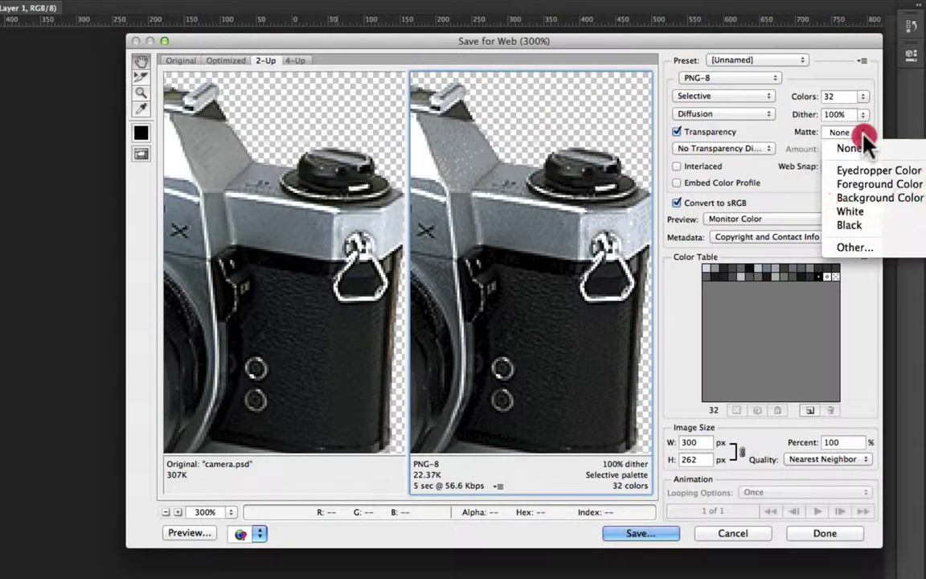
pyautogui.click(864, 247)
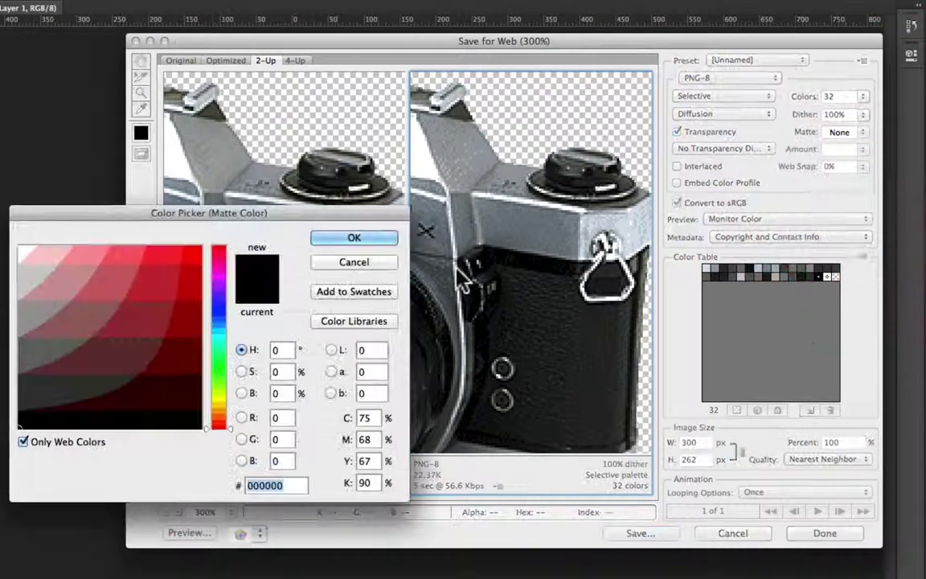
pyautogui.click(195, 257)
pyautogui.click(337, 235)
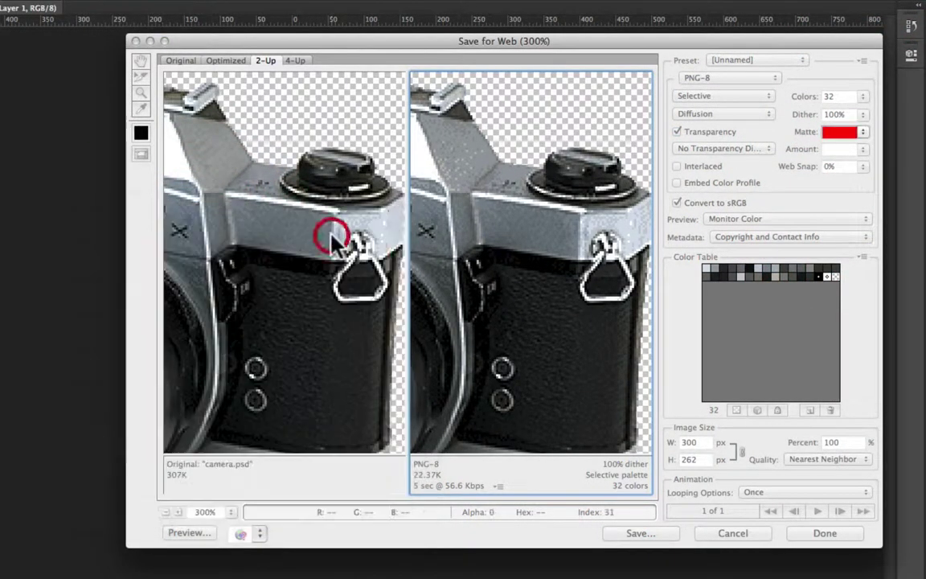
pyautogui.click(758, 78)
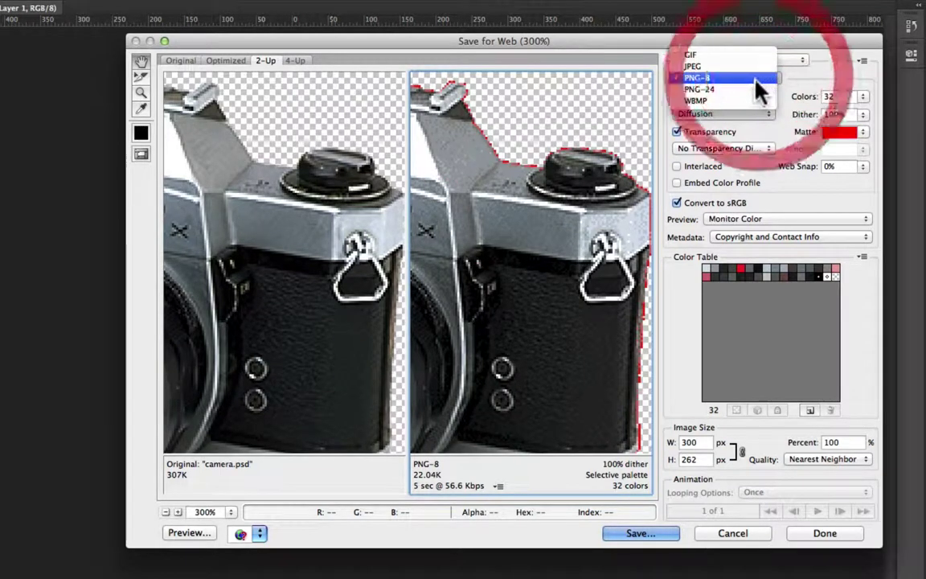
pyautogui.click(756, 90)
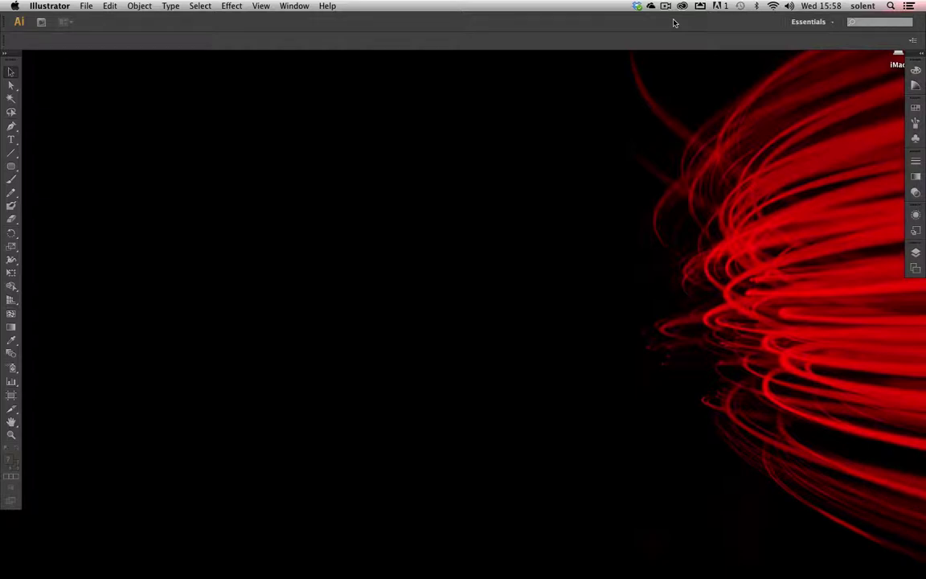
# Switch to Chrome, review the Hacking UI article on the Photoshop layers to SVG script, including requirements and usage instructions, and minimize the browser window.
pyautogui.press('super+Tab')
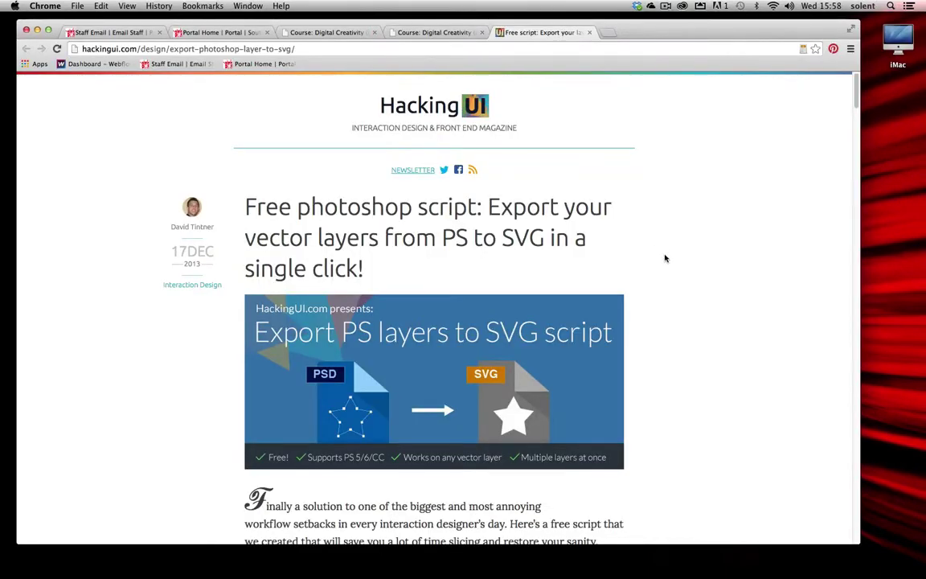
pyautogui.scroll(-5, 665, 258)
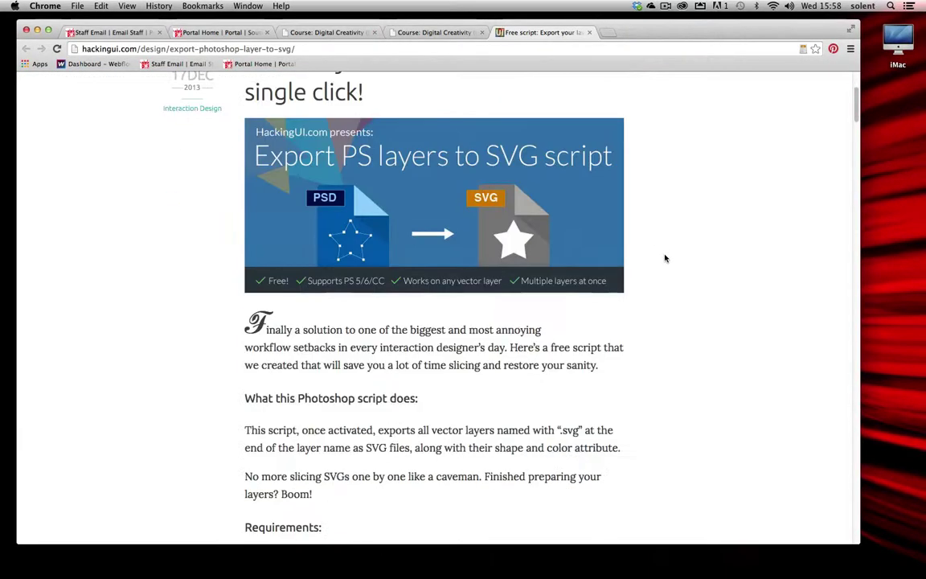
pyautogui.scroll(-7, 665, 258)
pyautogui.scroll(-5, 664, 258)
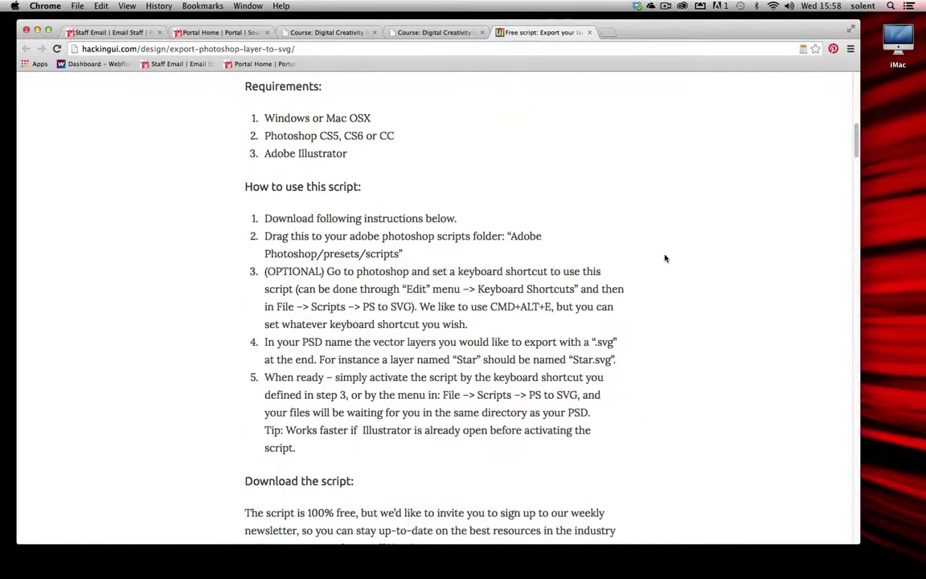
pyautogui.scroll(10, 665, 258)
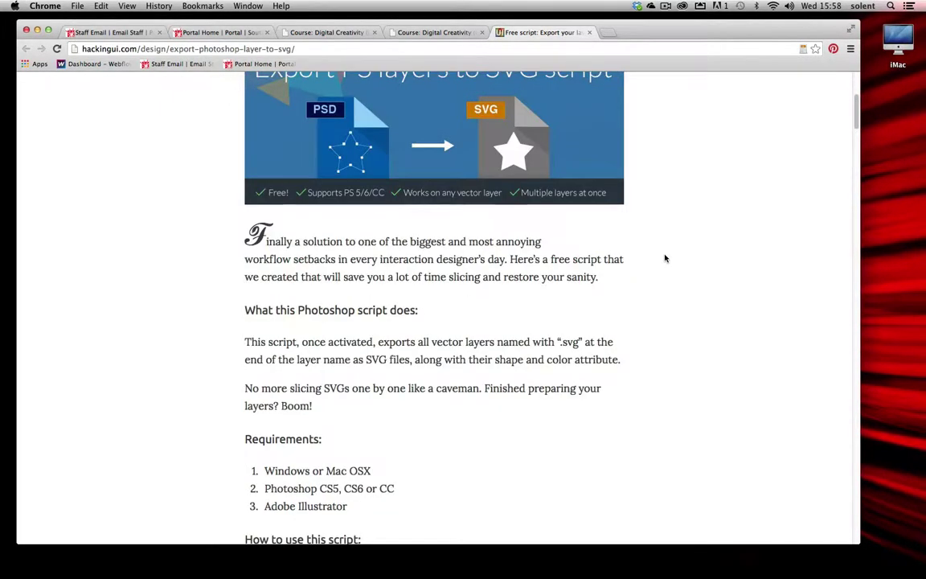
pyautogui.scroll(-7, 664, 258)
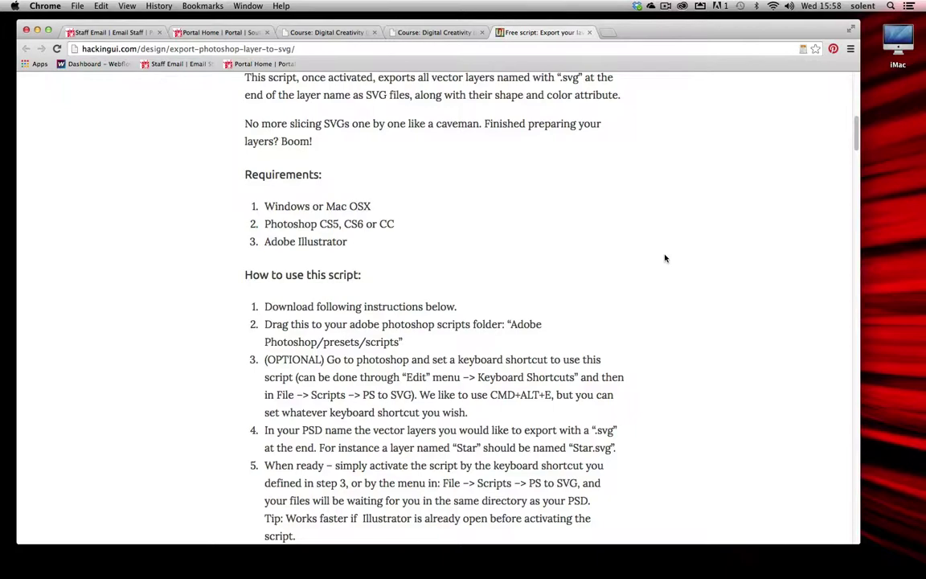
pyautogui.scroll(-10, 665, 259)
pyautogui.scroll(-10, 665, 258)
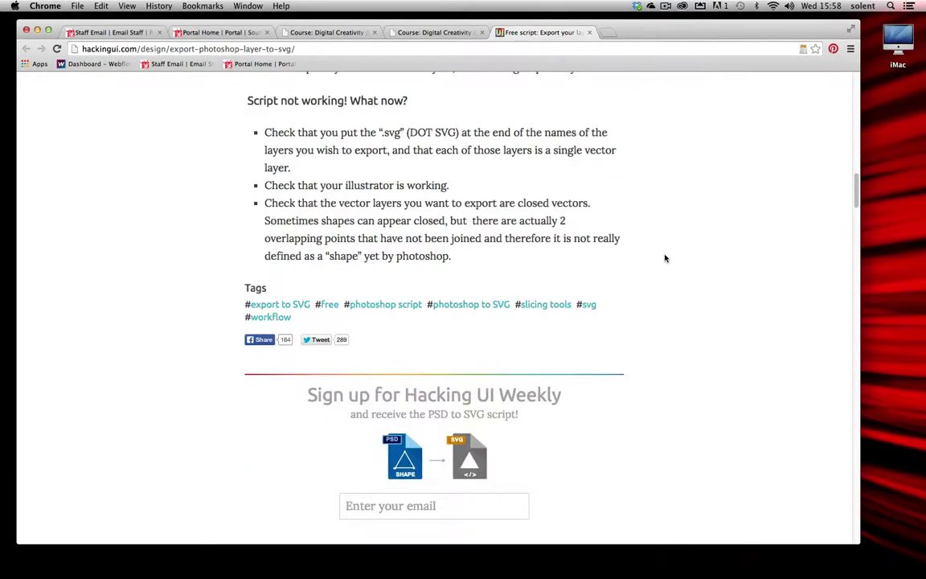
pyautogui.scroll(20, 665, 258)
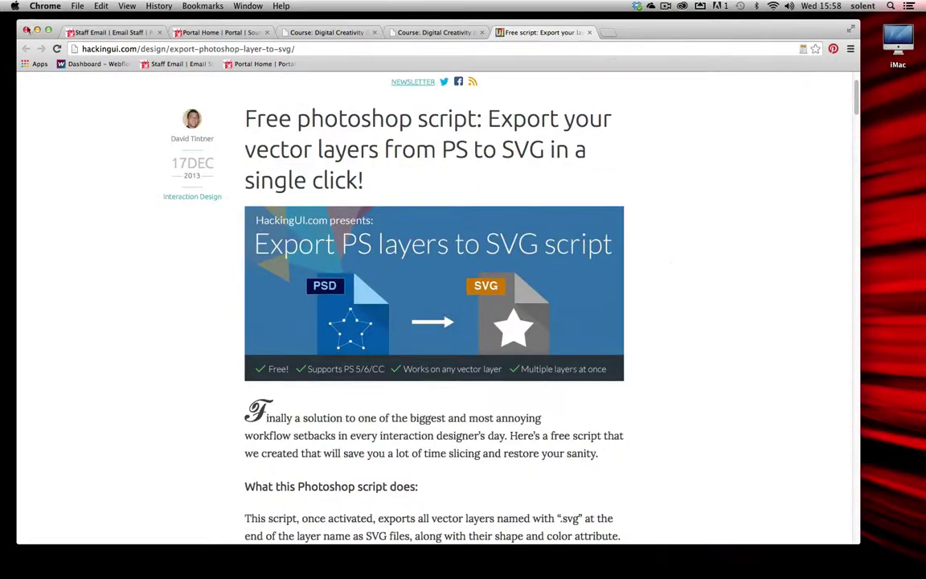
pyautogui.click(37, 30)
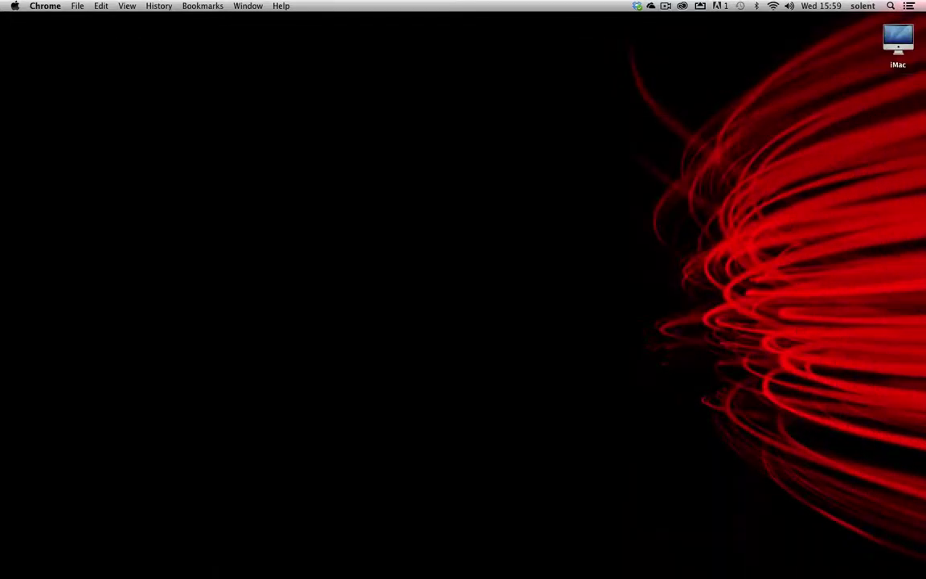
# Switch to Illustrator and start a new document using the Web profile.
pyautogui.moveTo(257, 574)
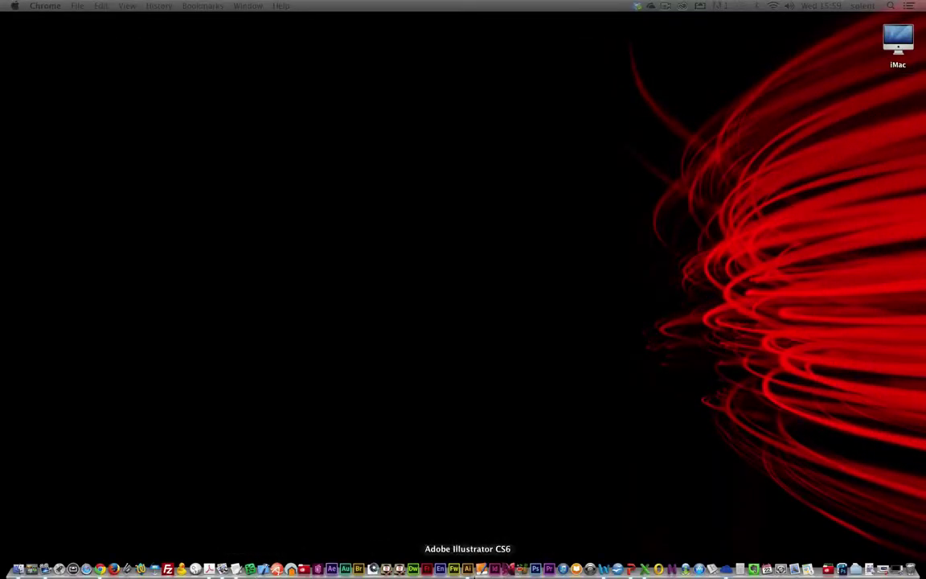
pyautogui.click(470, 570)
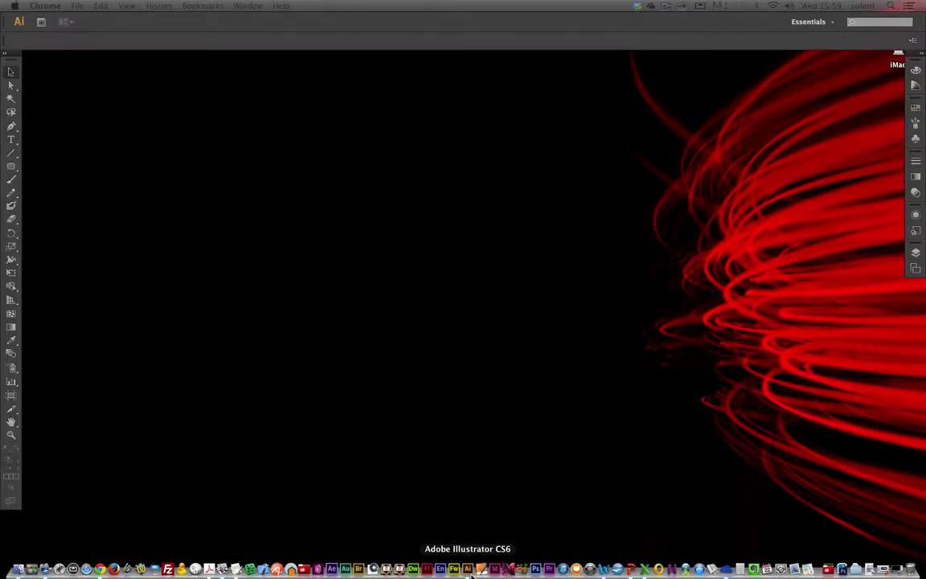
pyautogui.press('super+n')
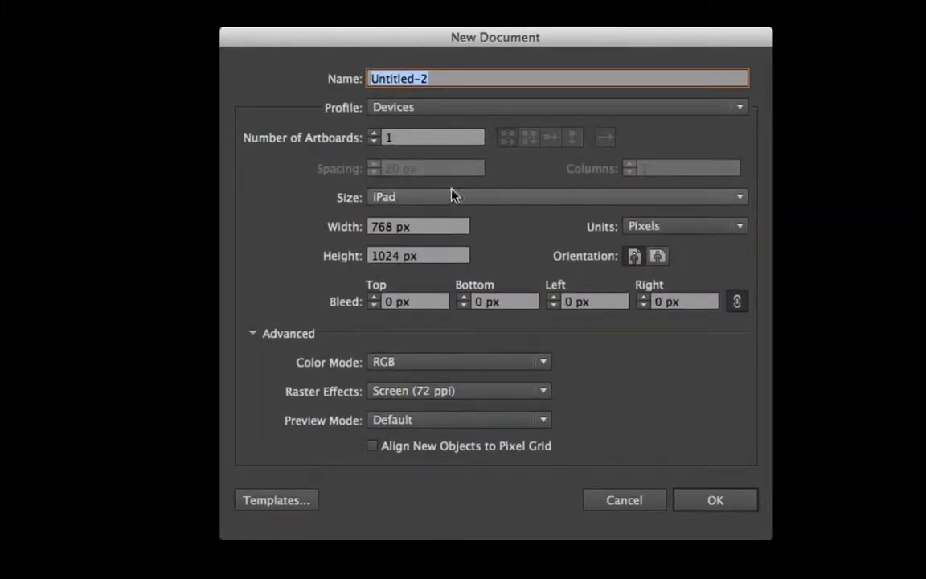
pyautogui.click(469, 107)
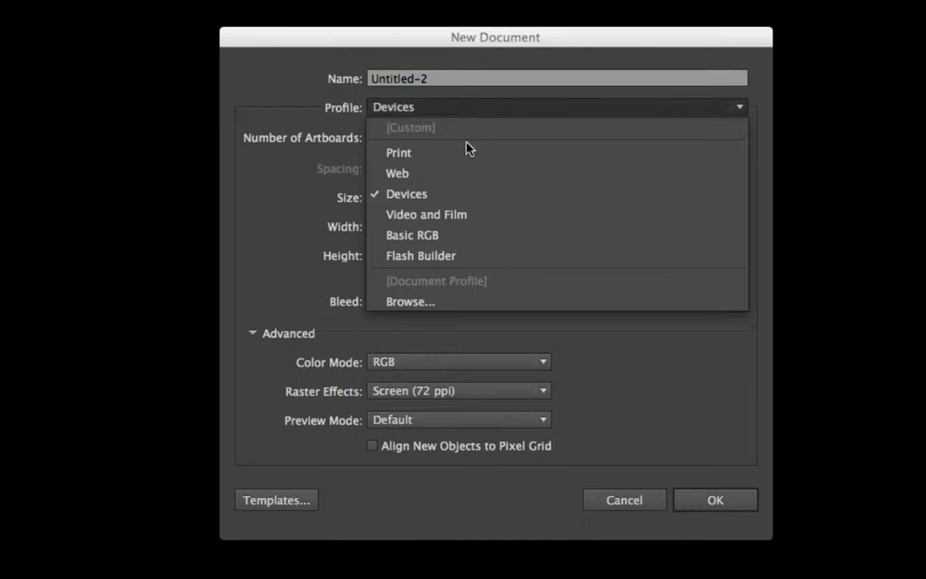
pyautogui.click(465, 174)
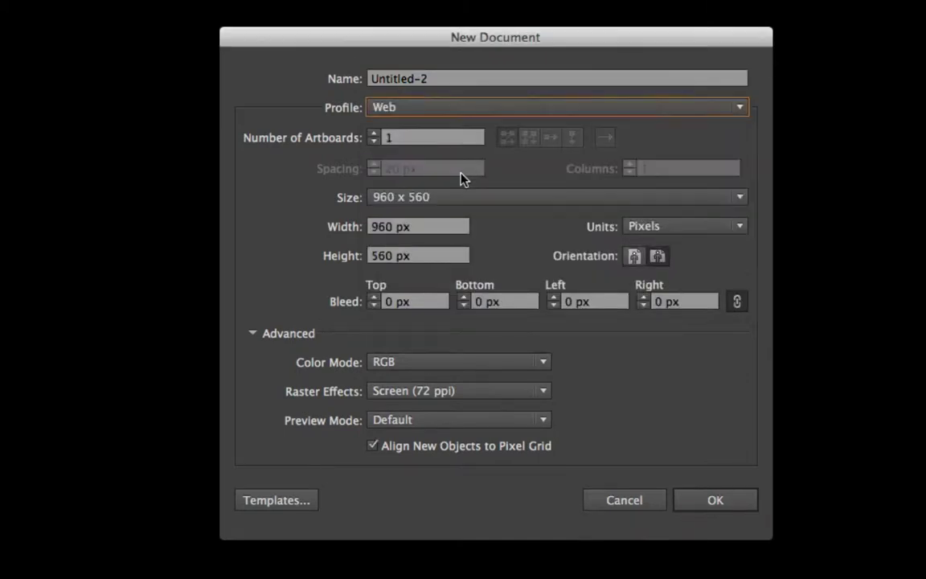
# Try the Devices profile for the new document and set the profile back to Web.
pyautogui.click(436, 111)
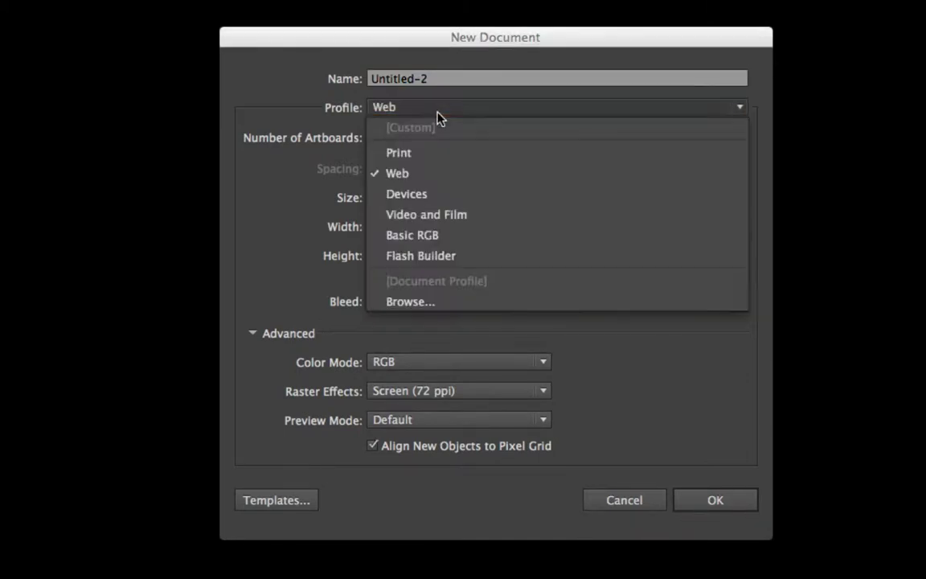
pyautogui.click(430, 193)
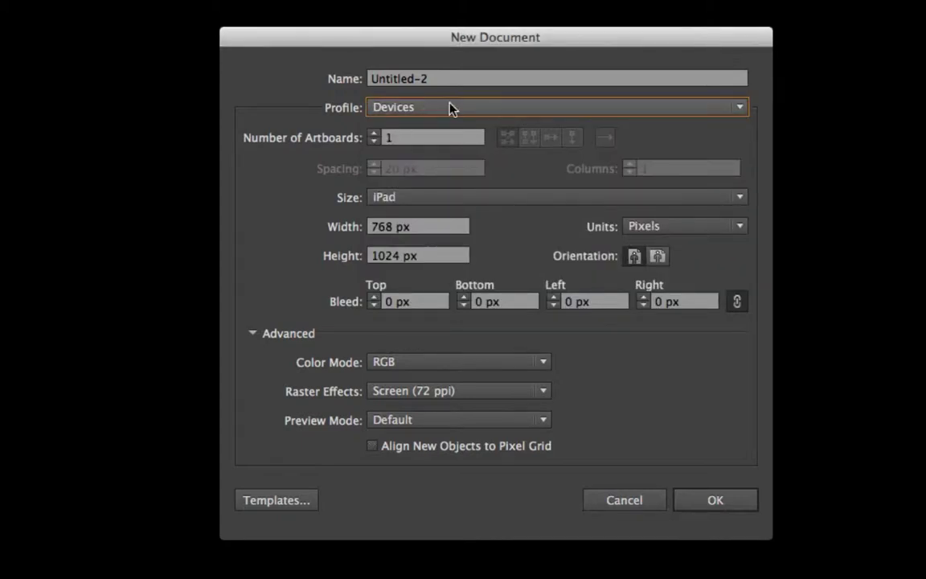
pyautogui.click(406, 107)
pyautogui.click(419, 172)
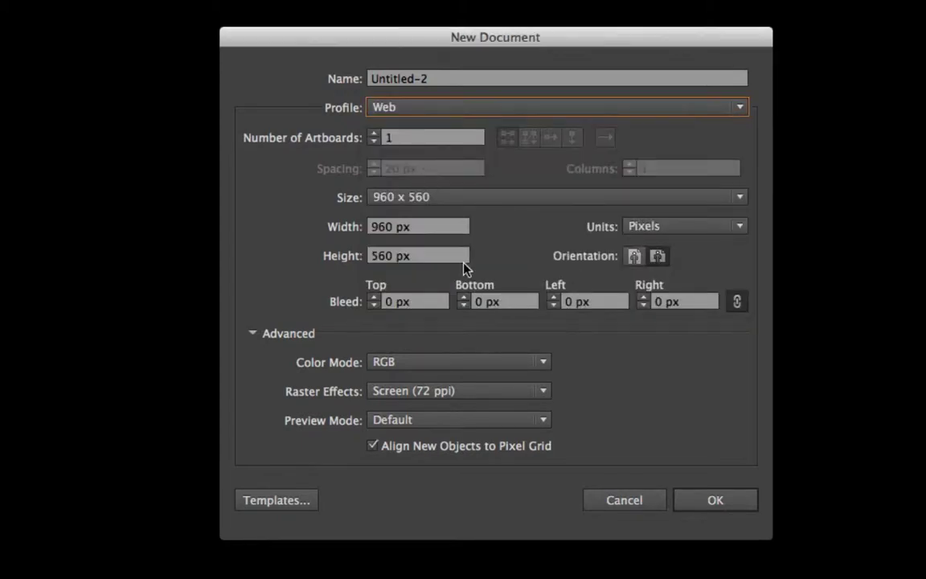
# Set the new document's size to 640 x 480 and create it.
pyautogui.click(406, 231)
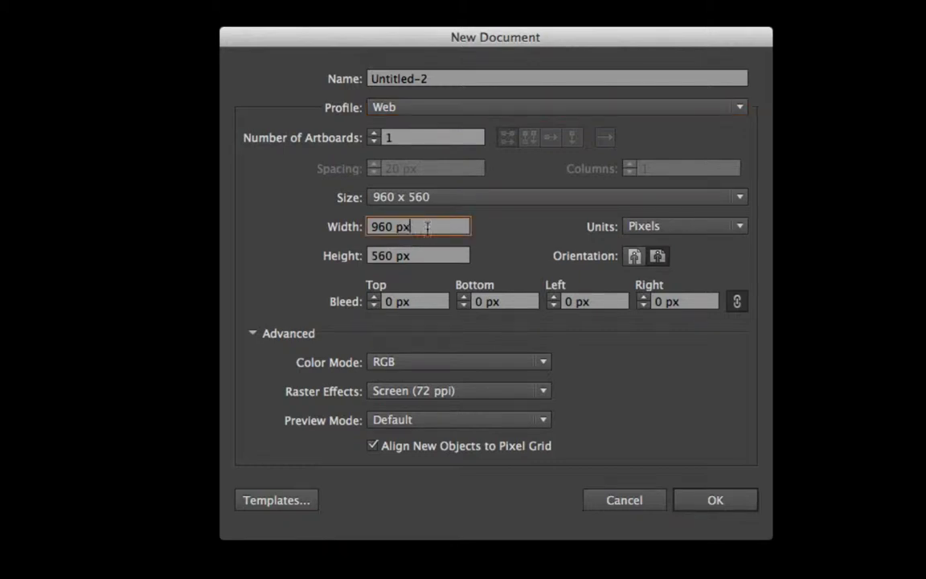
pyautogui.click(403, 201)
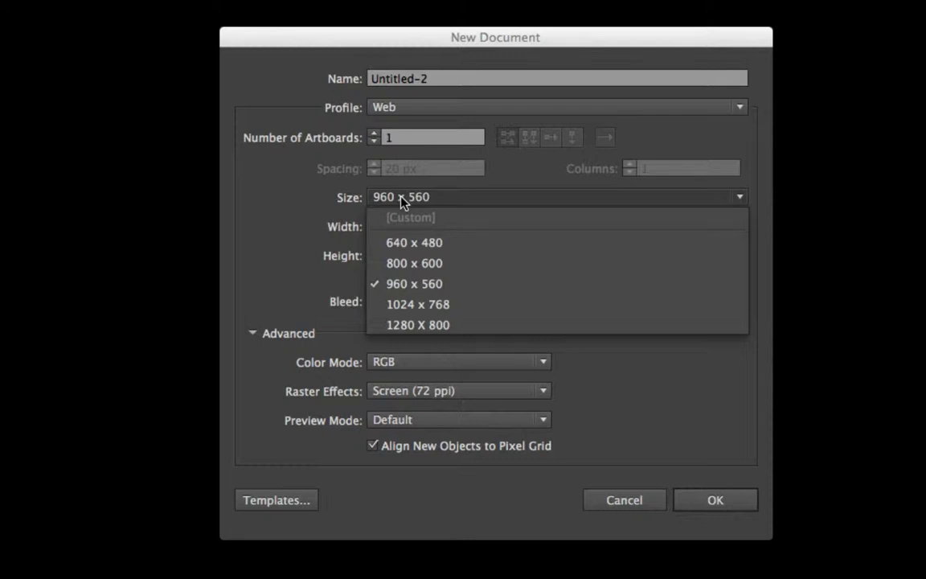
pyautogui.click(460, 253)
pyautogui.click(677, 505)
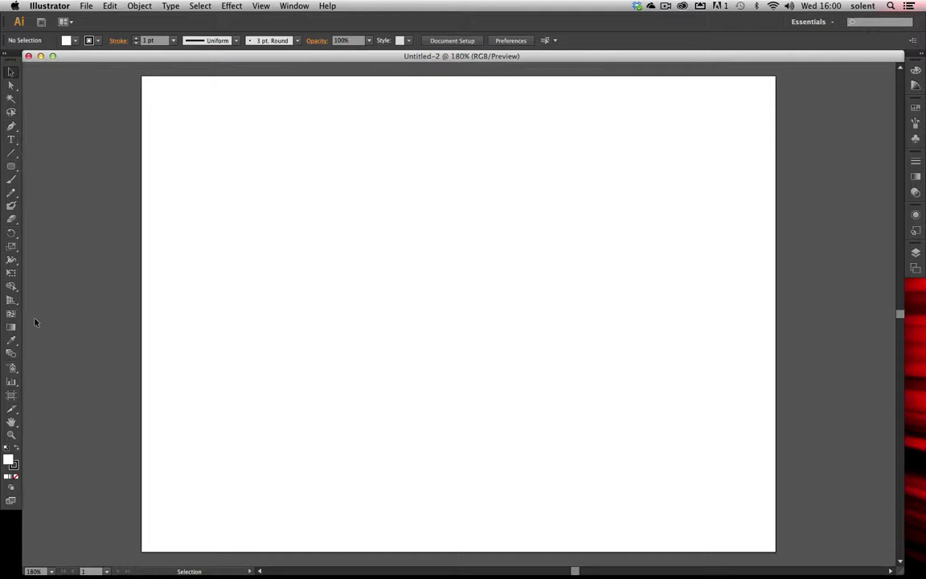
# Draw a rounded rectangle about 406 x 224 px with an RGB Red fill and a black stroke in the artboard's upper half.
pyautogui.click(11, 207)
pyautogui.moveTo(11, 165); pyautogui.dragTo(72, 179)
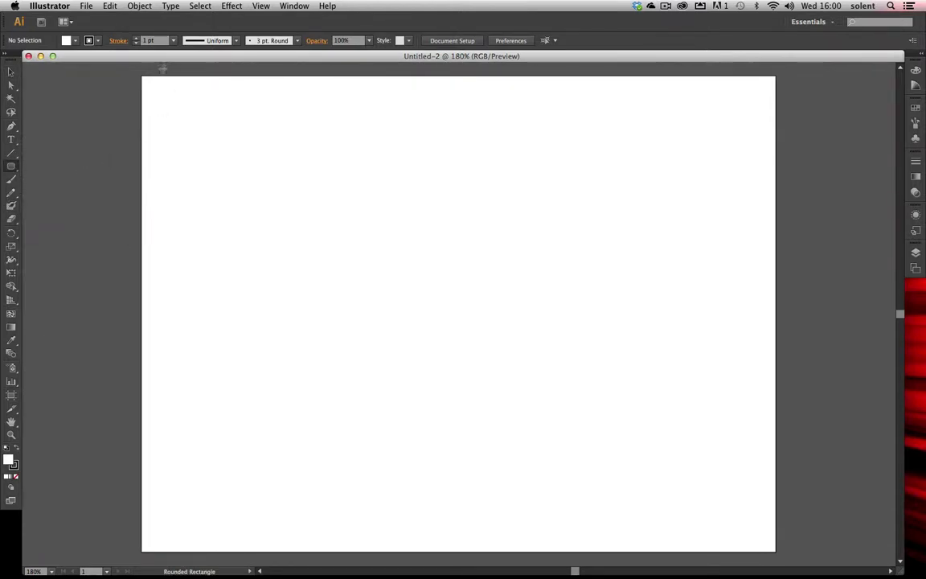
pyautogui.click(77, 41)
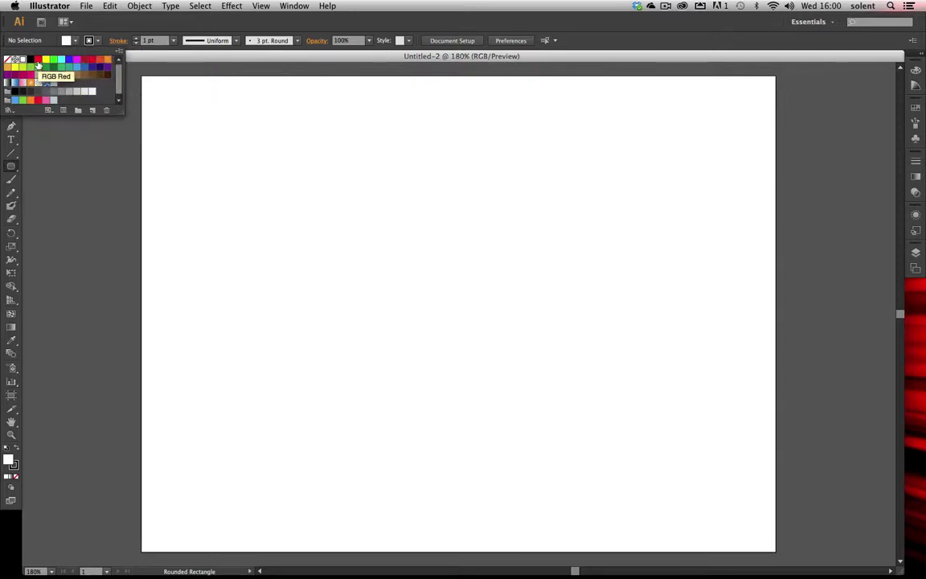
pyautogui.click(38, 59)
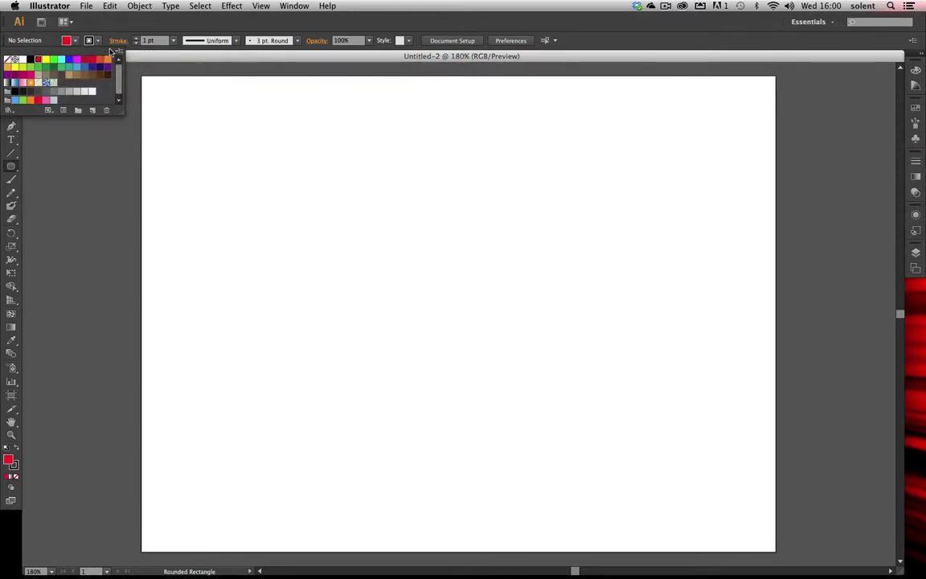
pyautogui.click(99, 43)
pyautogui.click(99, 43)
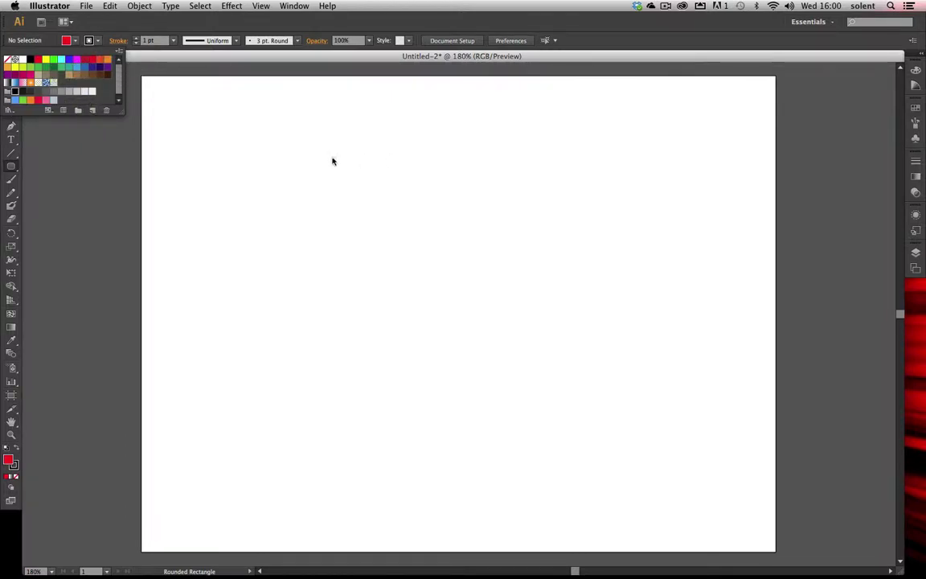
pyautogui.click(301, 145)
pyautogui.moveTo(256, 143); pyautogui.dragTo(660, 364)
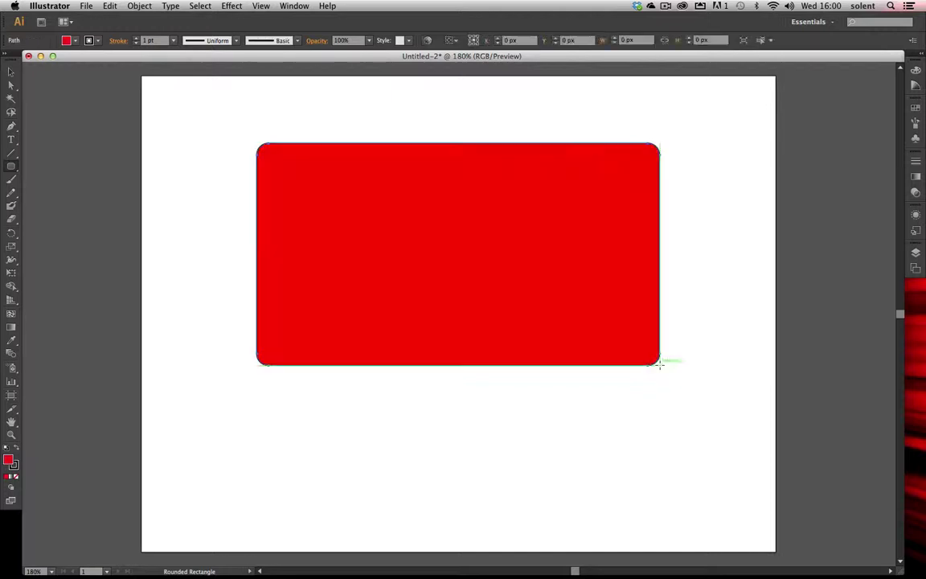
# Increase the rounded rectangle's stroke weight to 8 pt.
pyautogui.click(136, 38)
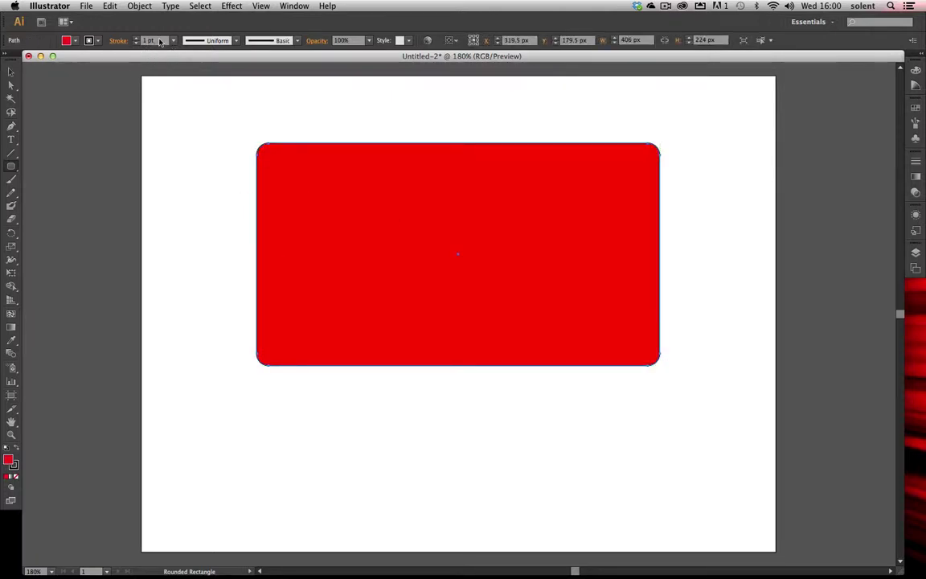
pyautogui.click(136, 38)
pyautogui.click(136, 38)
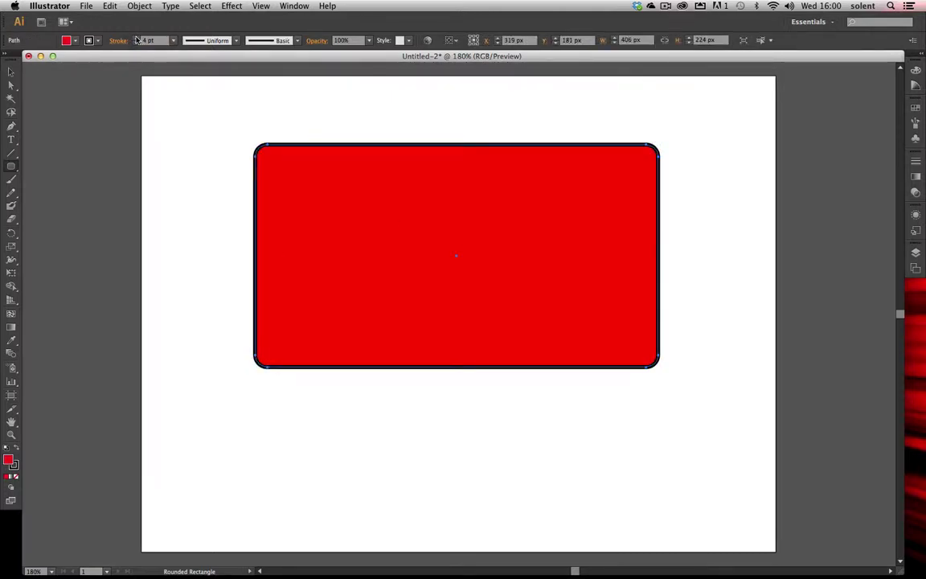
pyautogui.click(136, 38)
pyautogui.click(136, 38)
pyautogui.click(135, 38)
pyautogui.click(135, 38)
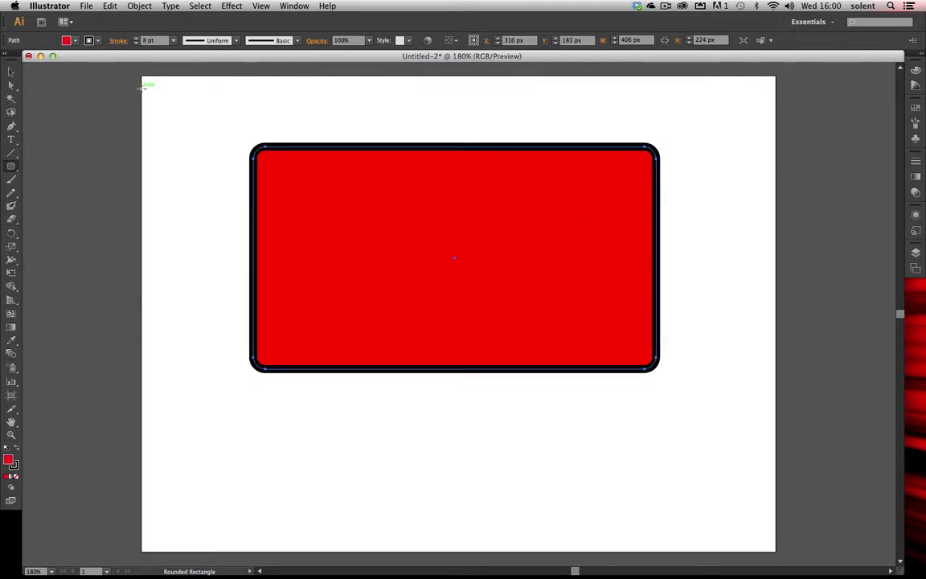
# Create an area text frame overlapping the rectangle's upper-left part and enter HELLO in it at 72 pt.
pyautogui.click(11, 140)
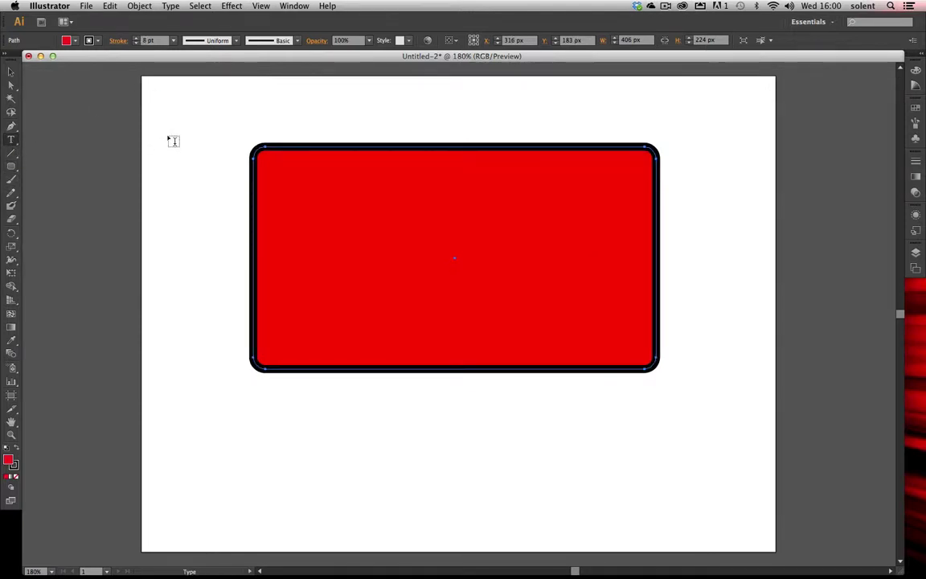
pyautogui.moveTo(167, 125); pyautogui.dragTo(516, 361)
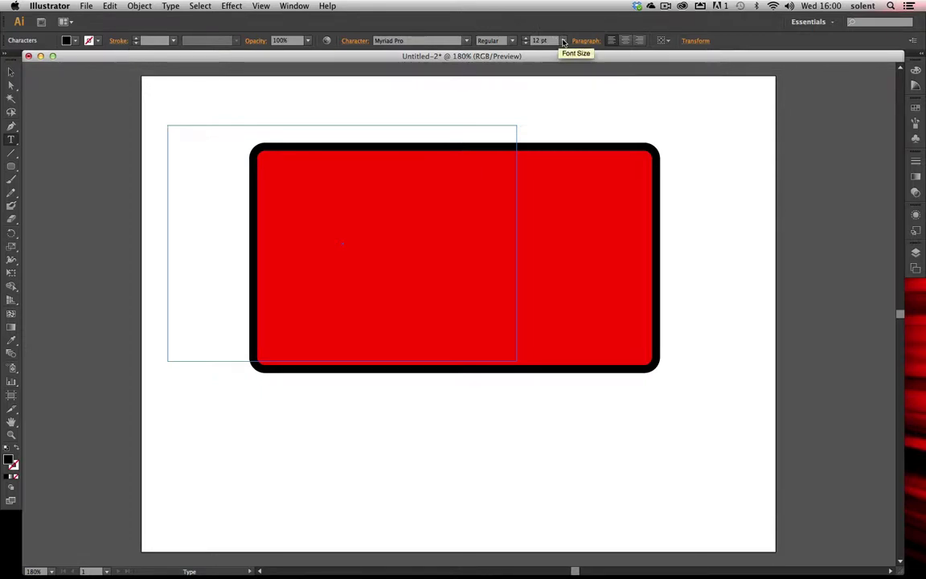
pyautogui.click(563, 41)
pyautogui.click(582, 236)
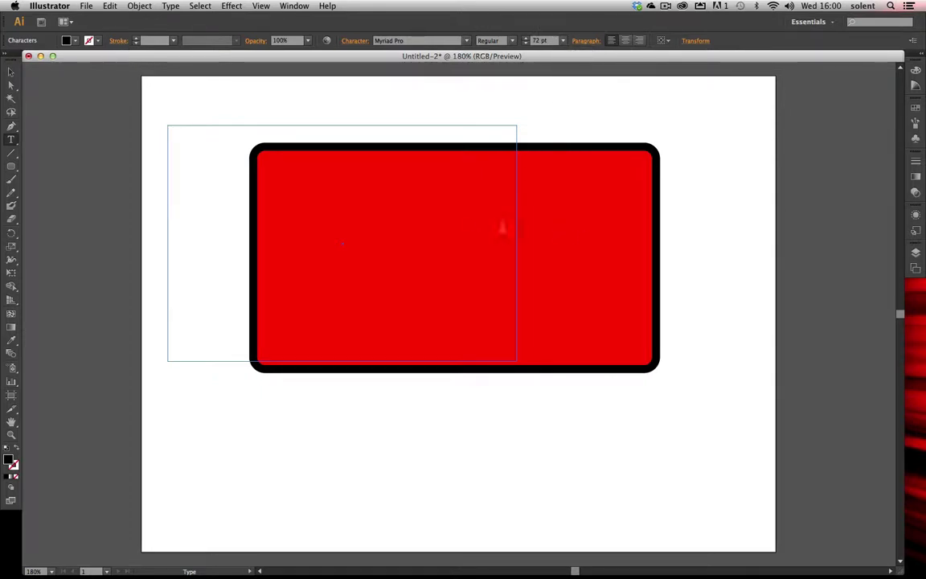
pyautogui.write('HELLO')
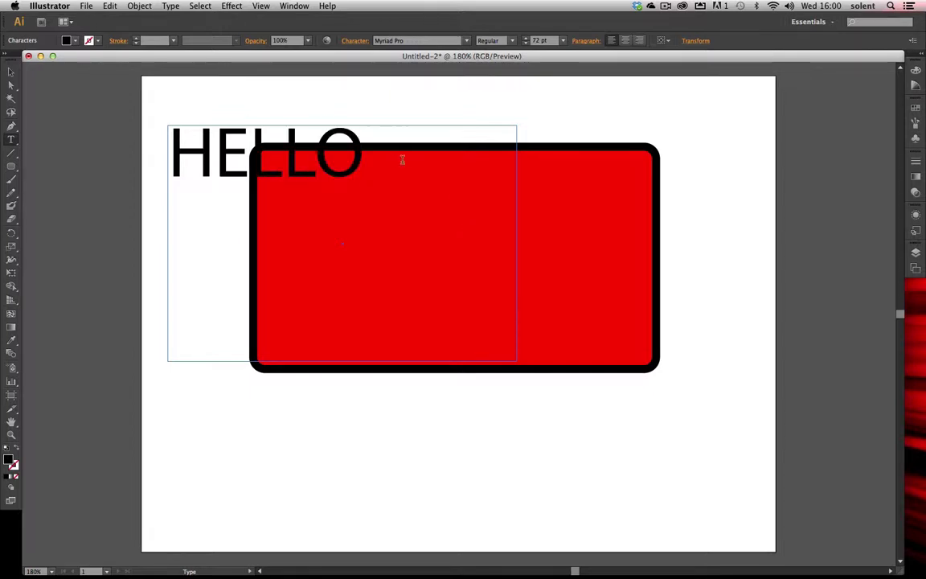
# Fill the HELLO text with white, then shrink its frame and move it onto the red rectangle.
pyautogui.doubleClick(315, 147)
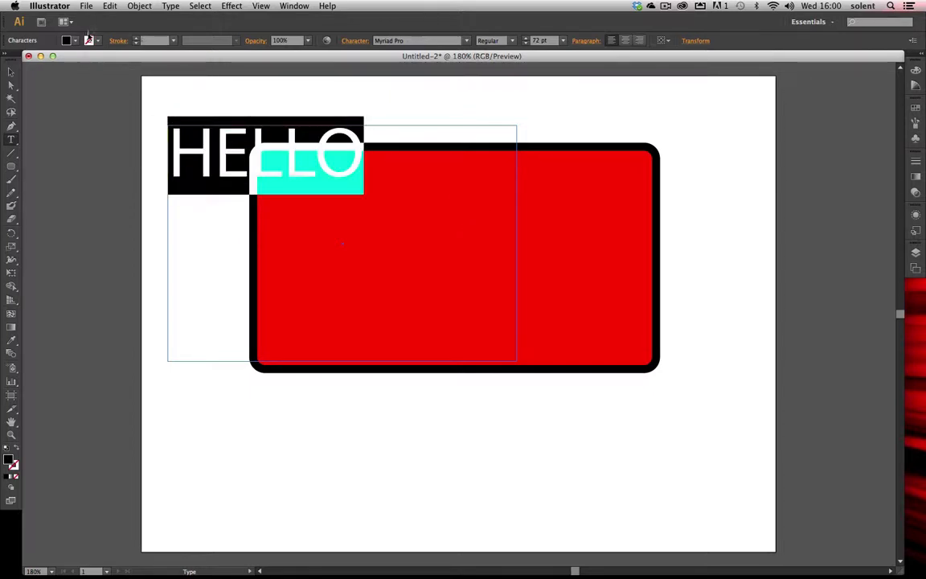
pyautogui.click(75, 42)
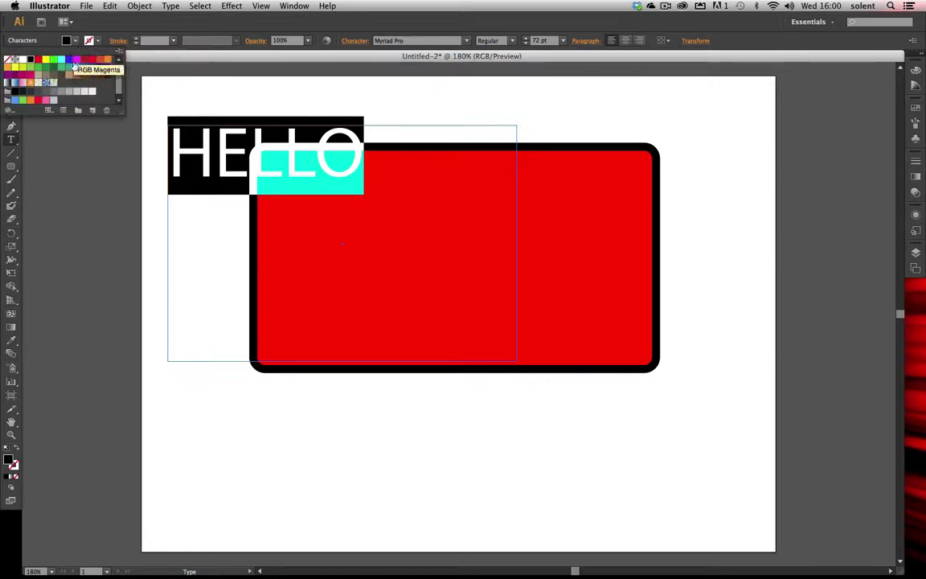
pyautogui.click(21, 64)
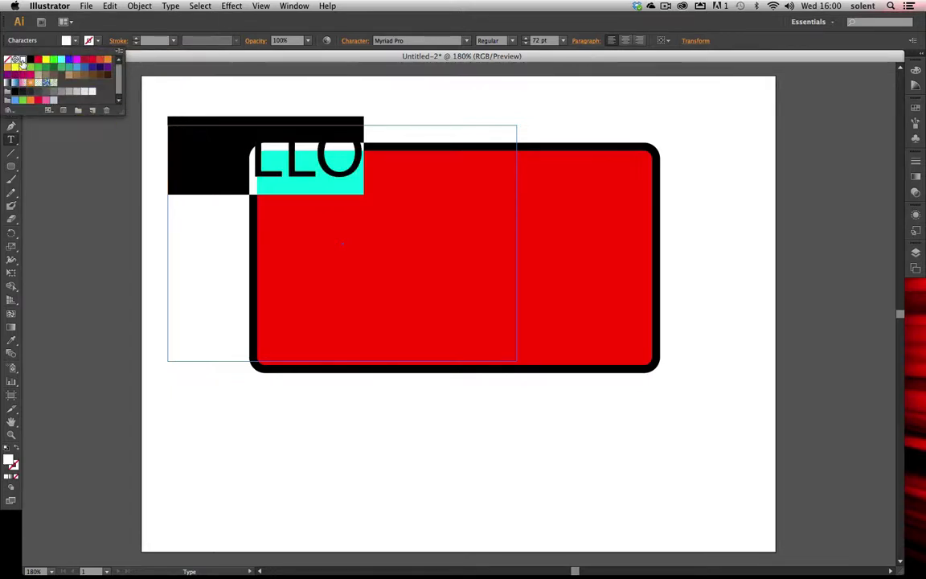
pyautogui.press('Escape')
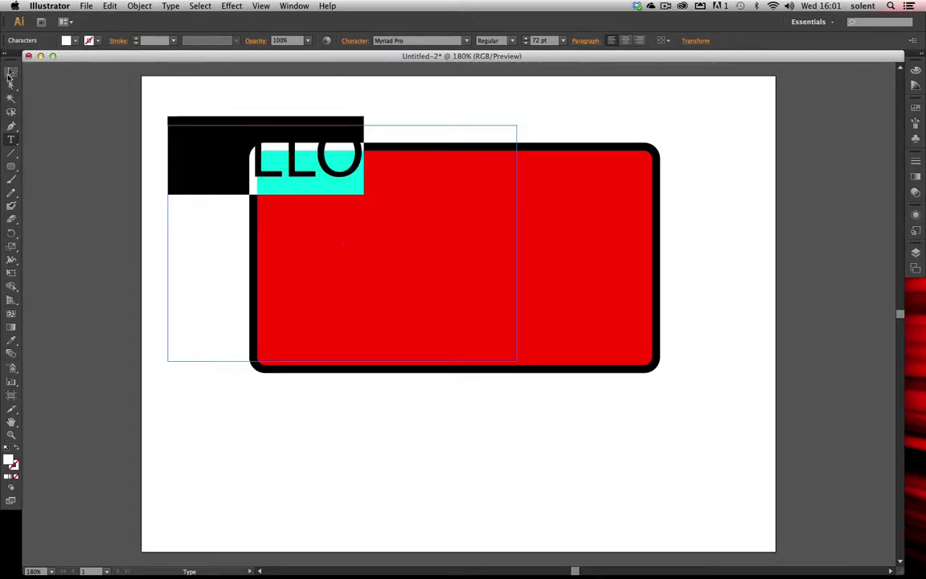
pyautogui.press('Escape')
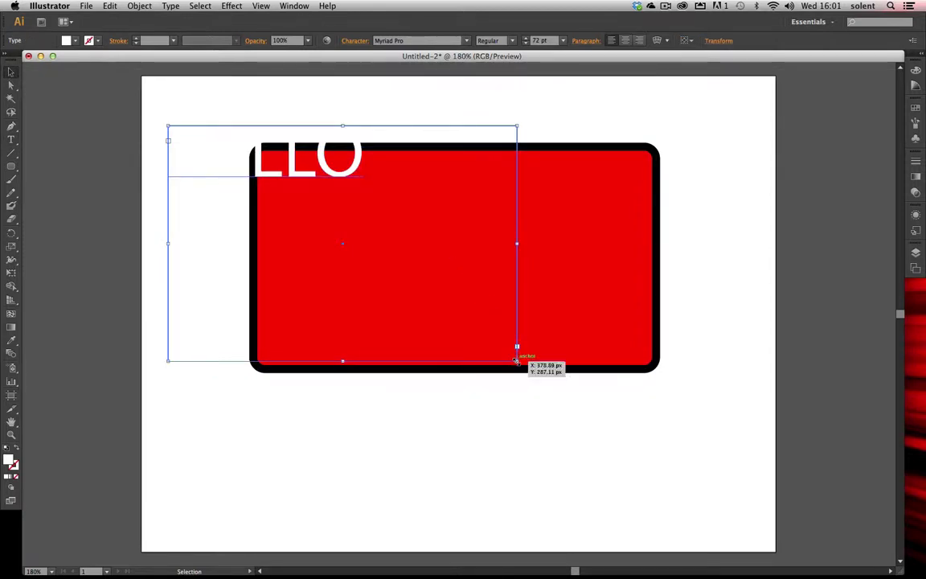
pyautogui.moveTo(516, 359); pyautogui.dragTo(496, 268)
# Set the font size of the HELLO text to 150 pt.
pyautogui.doubleClick(438, 225)
pyautogui.moveTo(487, 225); pyautogui.dragTo(160, 205)
pyautogui.click(563, 41)
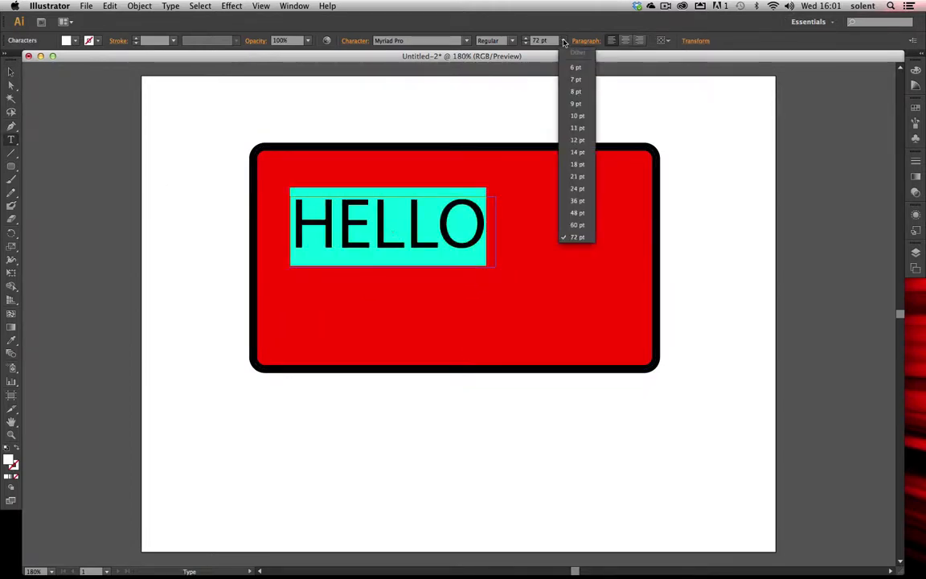
pyautogui.click(540, 41)
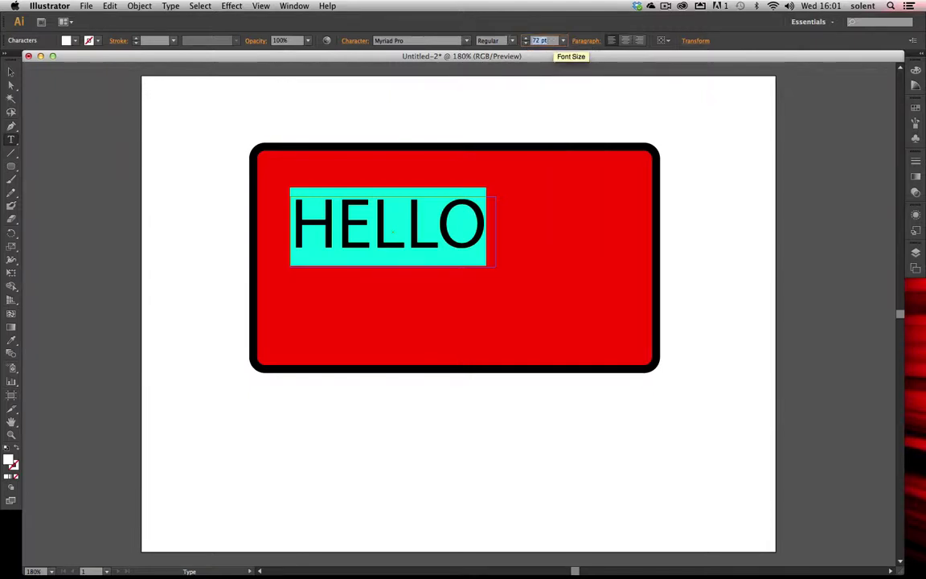
pyautogui.write('150')
pyautogui.press('Return')
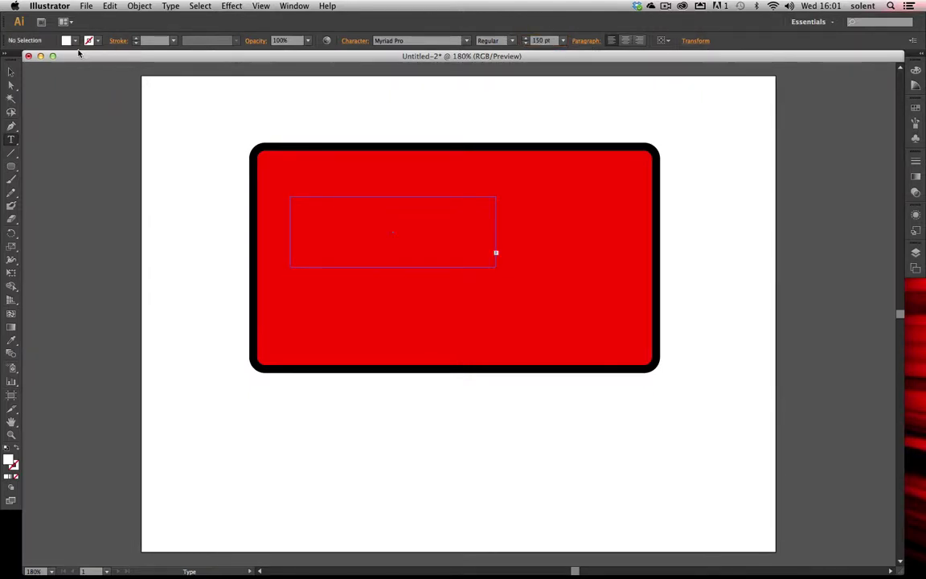
# Enlarge the text frame until the whole word HELLO fits, align it over the rectangle and trim the frame's surplus height.
pyautogui.click(11, 73)
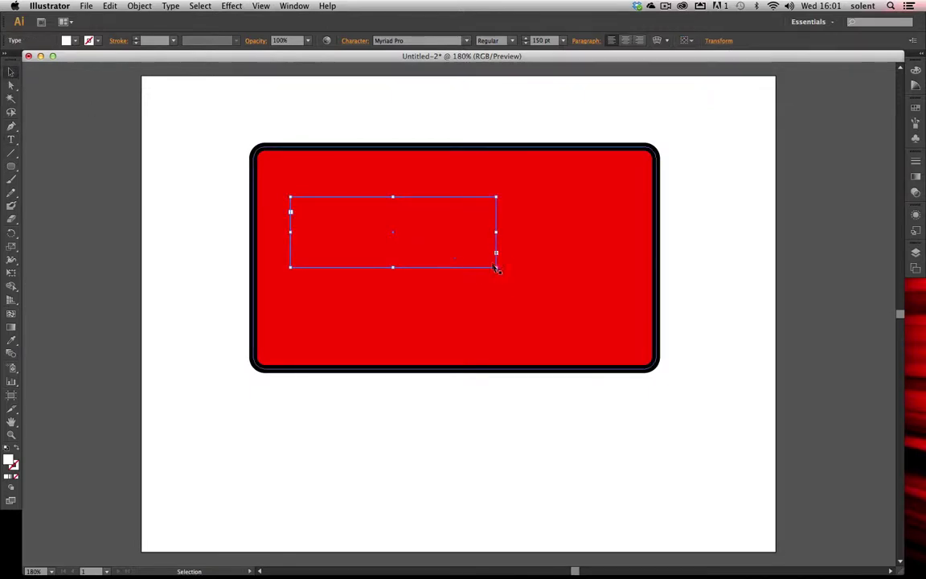
pyautogui.moveTo(496, 268); pyautogui.dragTo(744, 435)
pyautogui.moveTo(553, 299); pyautogui.dragTo(516, 299)
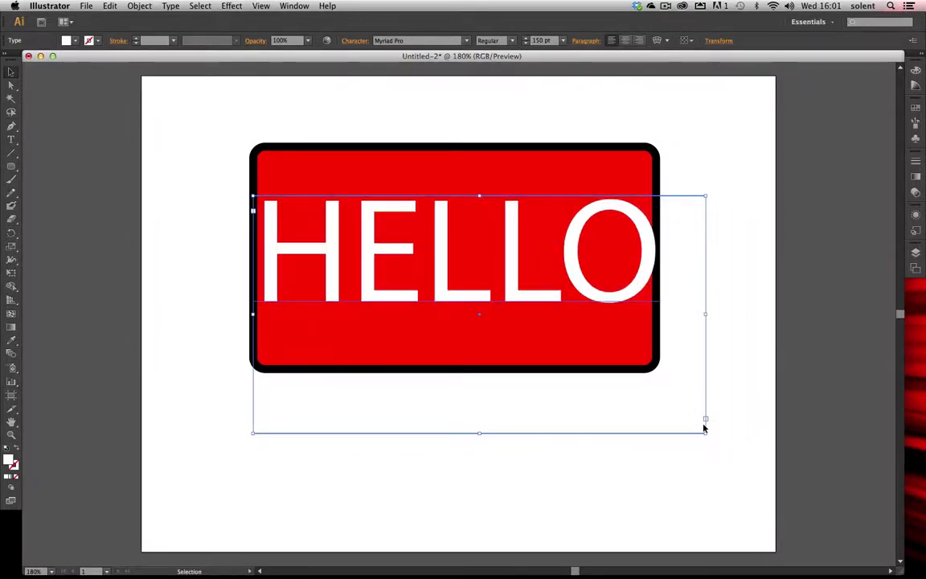
pyautogui.moveTo(701, 434); pyautogui.dragTo(692, 345)
# Widen the red rectangle on both sides to about 450 px so it surrounds the word HELLO.
pyautogui.click(626, 171)
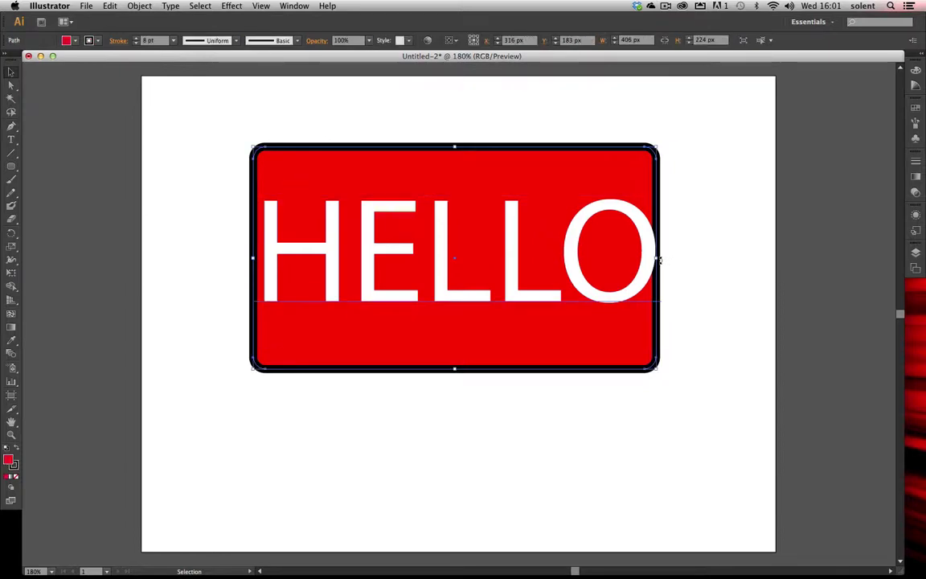
pyautogui.moveTo(658, 258); pyautogui.dragTo(685, 258)
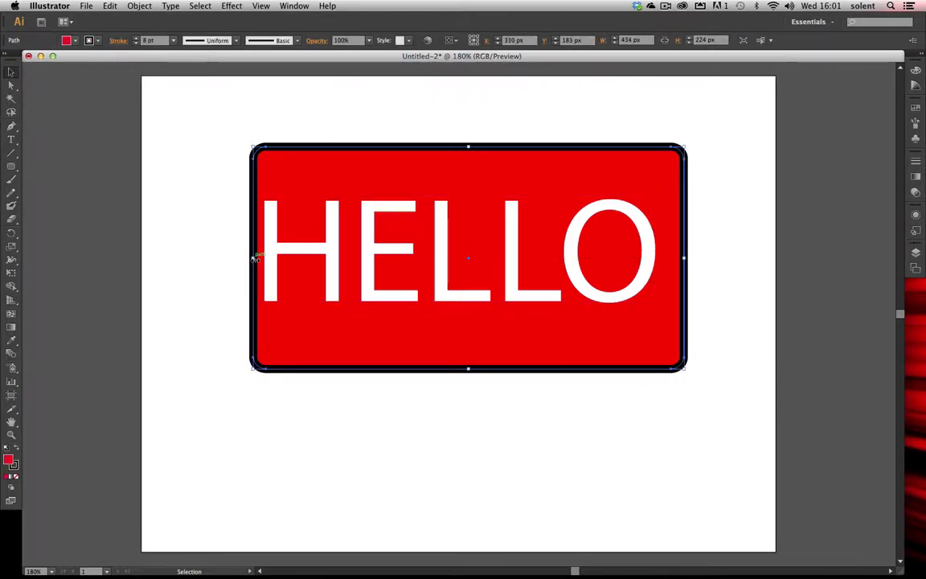
pyautogui.moveTo(253, 258); pyautogui.dragTo(237, 258)
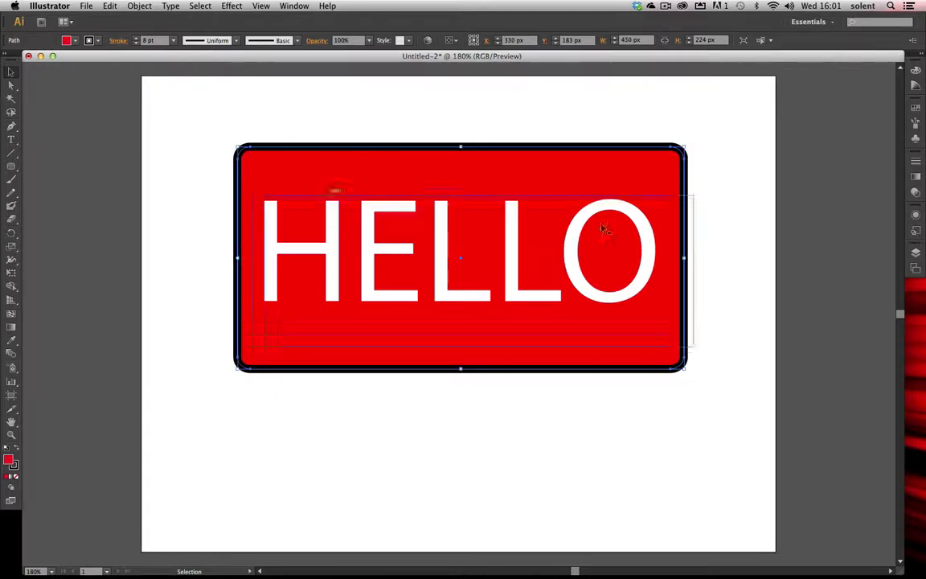
# Nudge the HELLO text slightly upward and narrow its frame to end at the rectangle's right edge.
pyautogui.click(651, 251)
pyautogui.moveTo(651, 251); pyautogui.dragTo(658, 242)
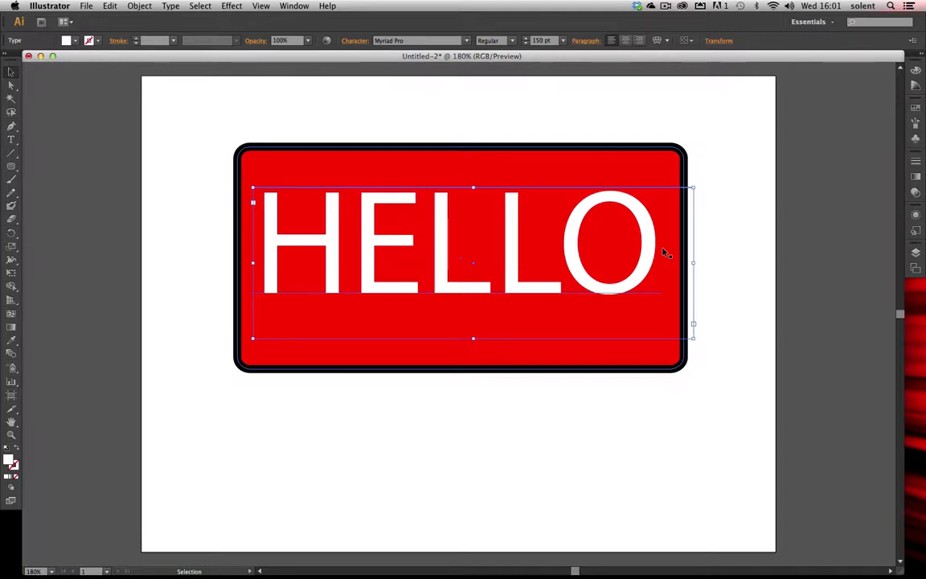
pyautogui.moveTo(694, 262); pyautogui.dragTo(680, 264)
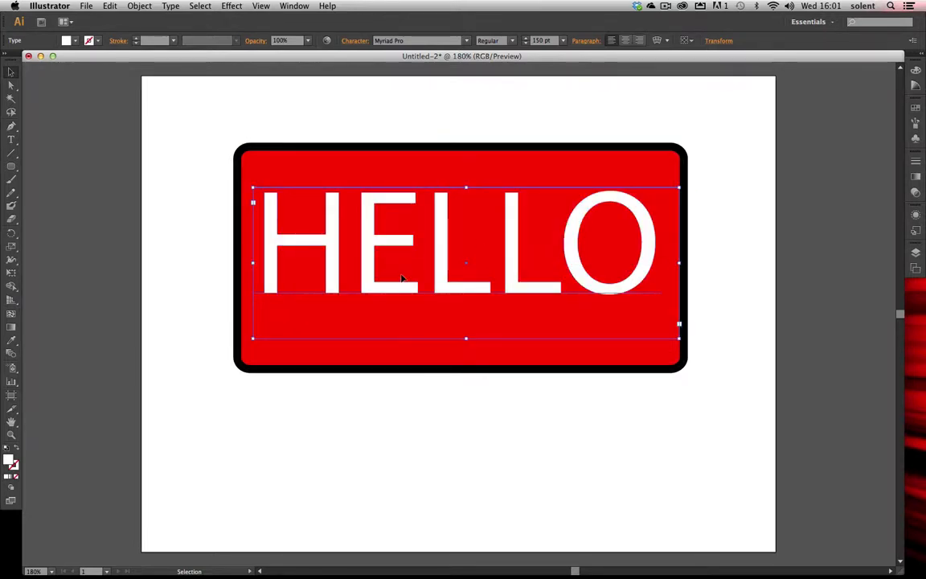
pyautogui.click(734, 200)
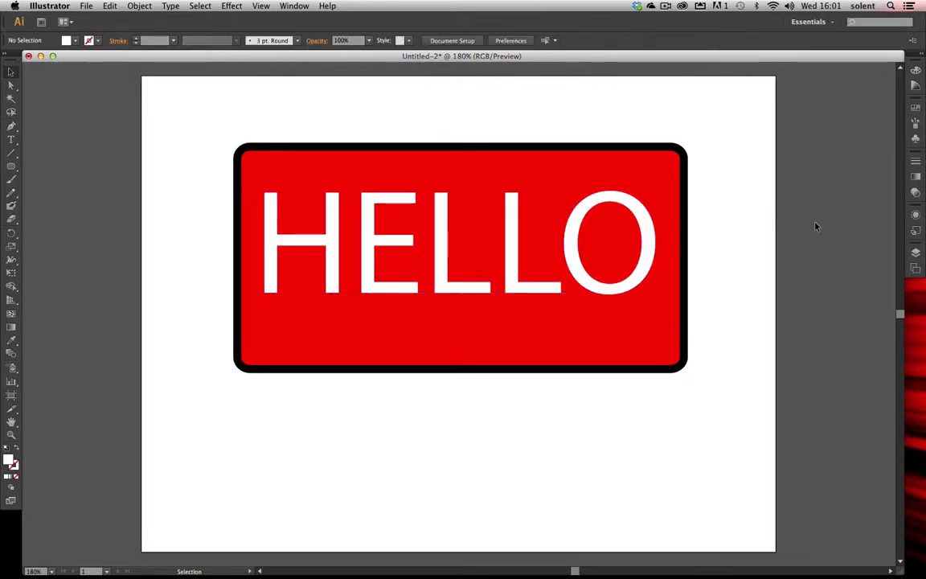
pyautogui.moveTo(375, 223); pyautogui.dragTo(375, 223)
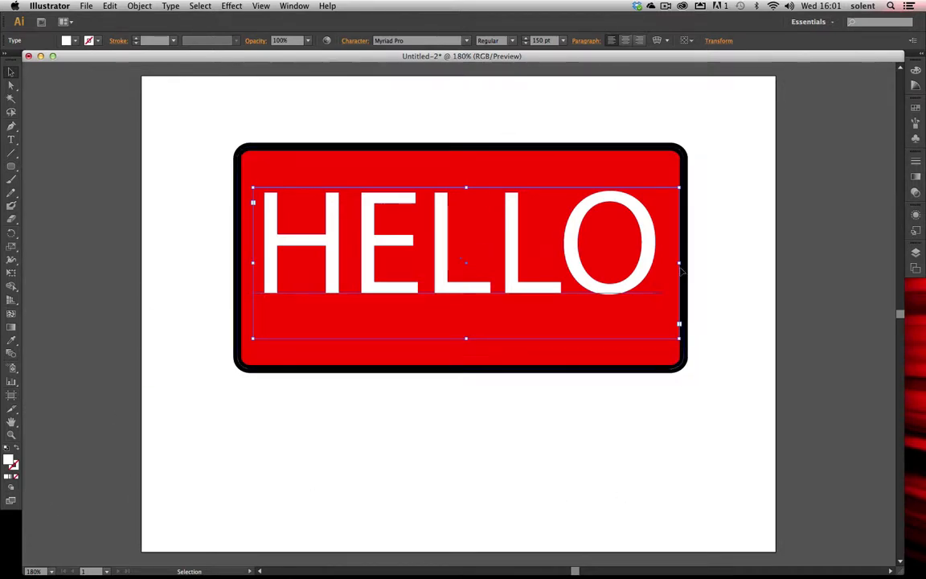
pyautogui.click(721, 476)
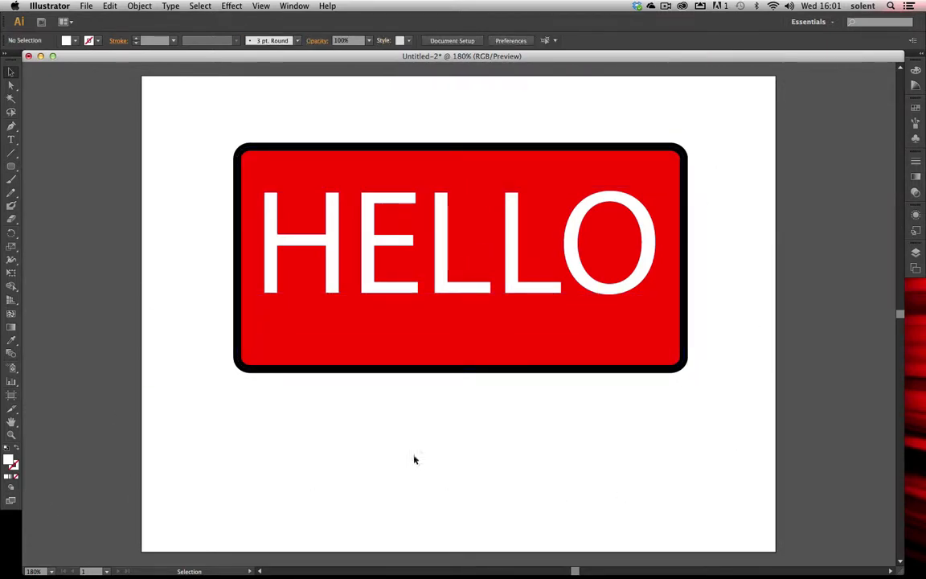
# Shrink the artboard to about 489 x 257 px so it closely frames the HELLO sign with a narrow margin.
pyautogui.click(9, 396)
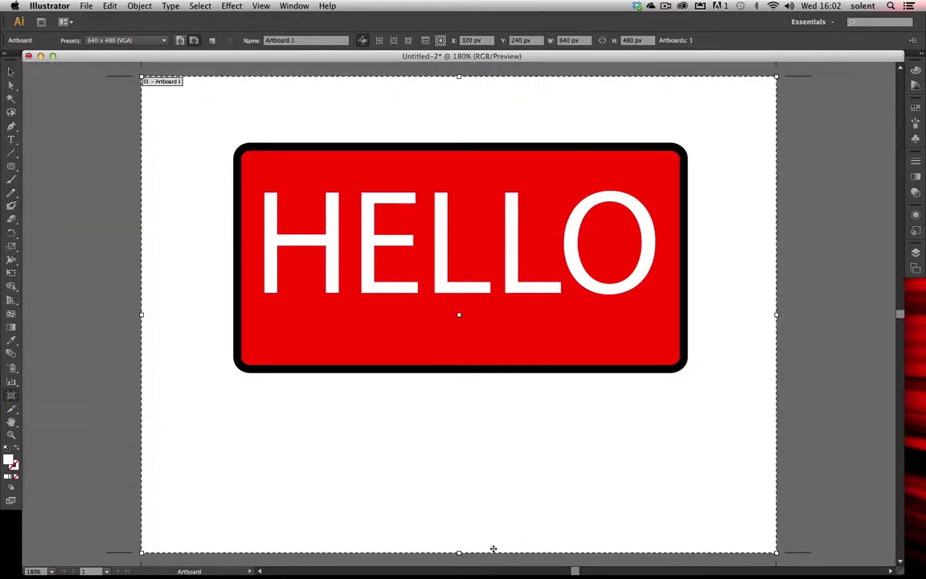
pyautogui.moveTo(458, 551); pyautogui.dragTo(463, 399)
pyautogui.moveTo(145, 238); pyautogui.dragTo(216, 237)
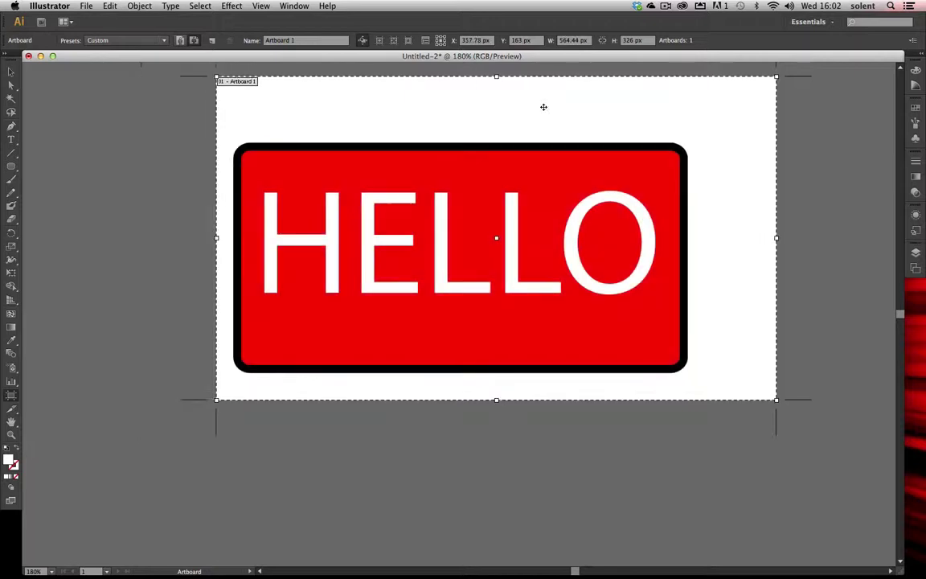
pyautogui.moveTo(496, 77); pyautogui.dragTo(496, 130)
pyautogui.moveTo(777, 266); pyautogui.dragTo(701, 266)
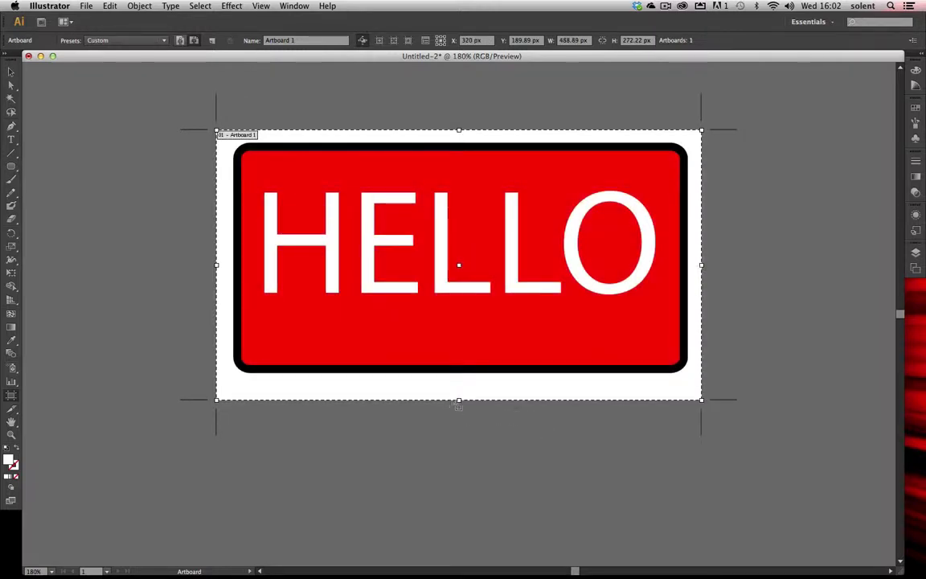
pyautogui.moveTo(459, 400); pyautogui.dragTo(460, 383)
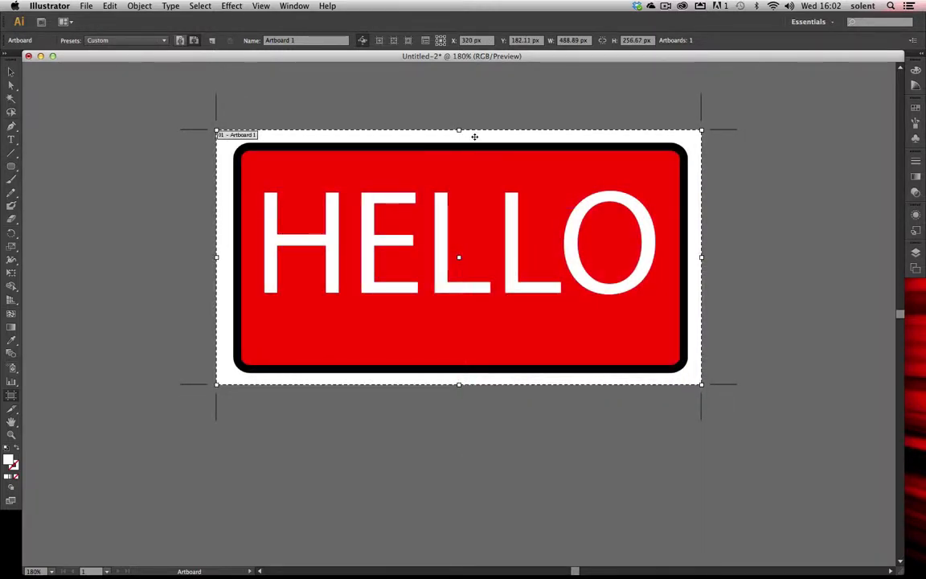
pyautogui.click(11, 72)
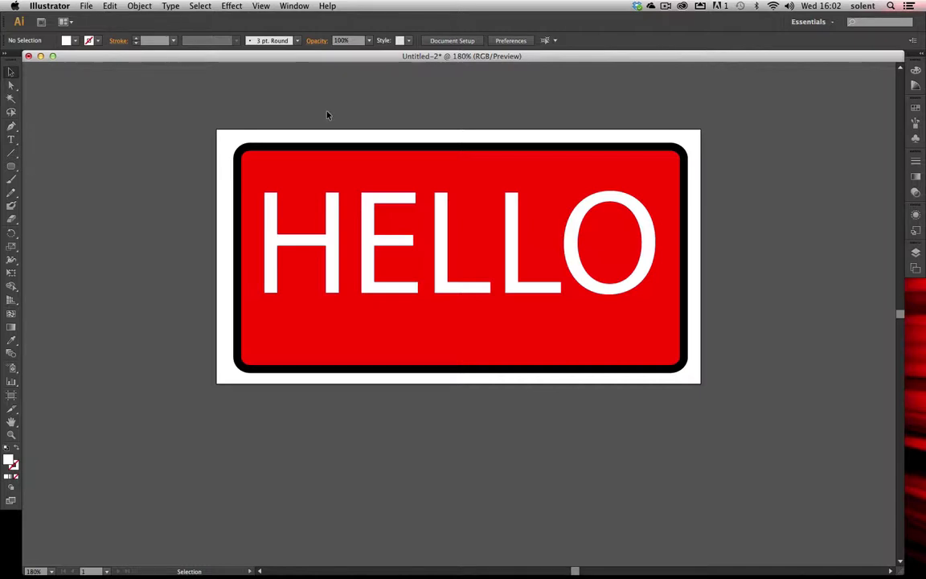
# Run the SaveDocsAsSVG script to save the HELLO sign as an SVG file in the Desktop folder.
pyautogui.click(85, 5)
pyautogui.moveTo(117, 231)
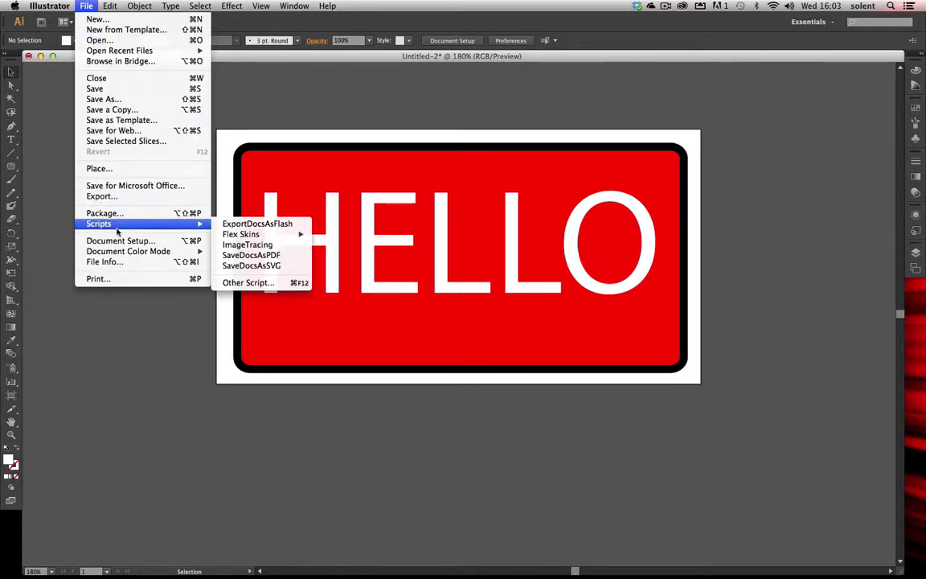
pyautogui.click(283, 271)
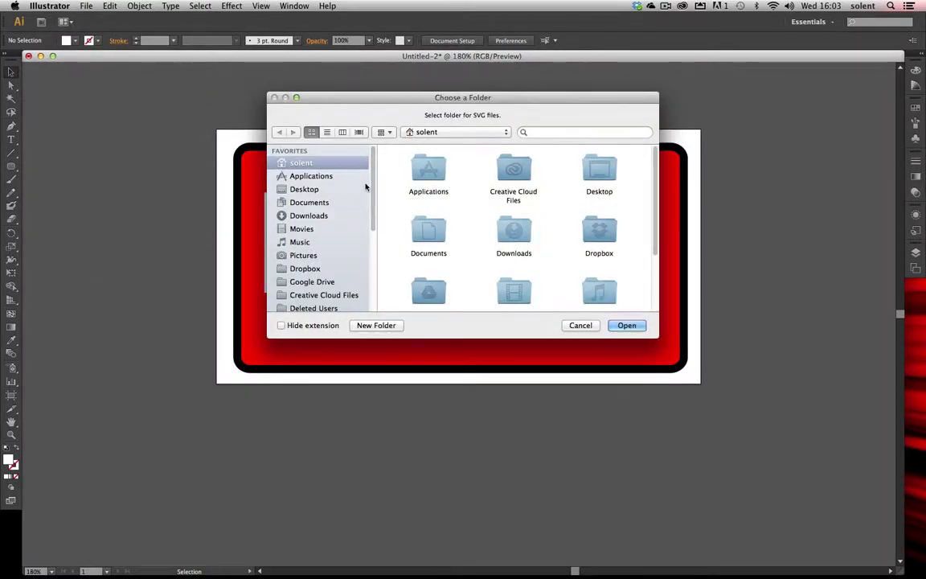
pyautogui.click(336, 191)
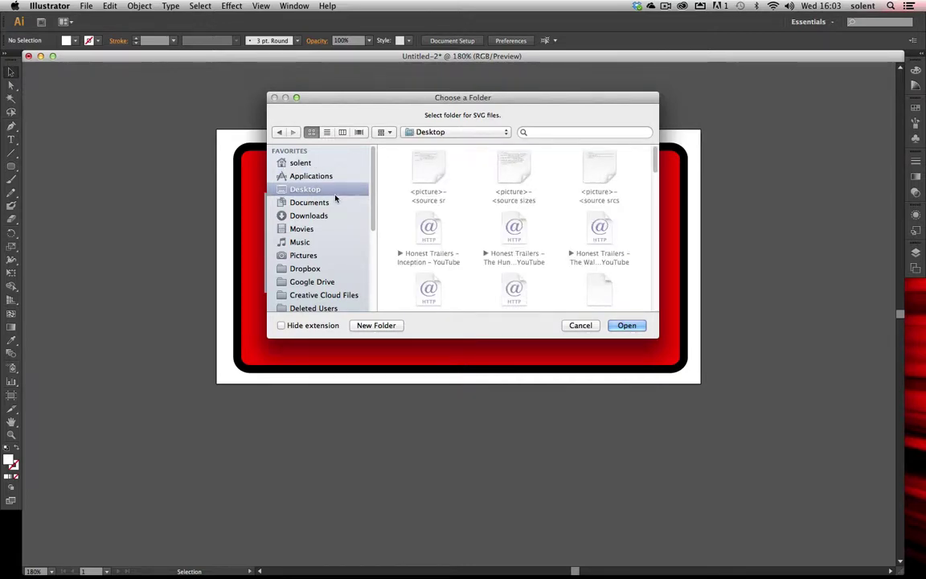
pyautogui.click(626, 324)
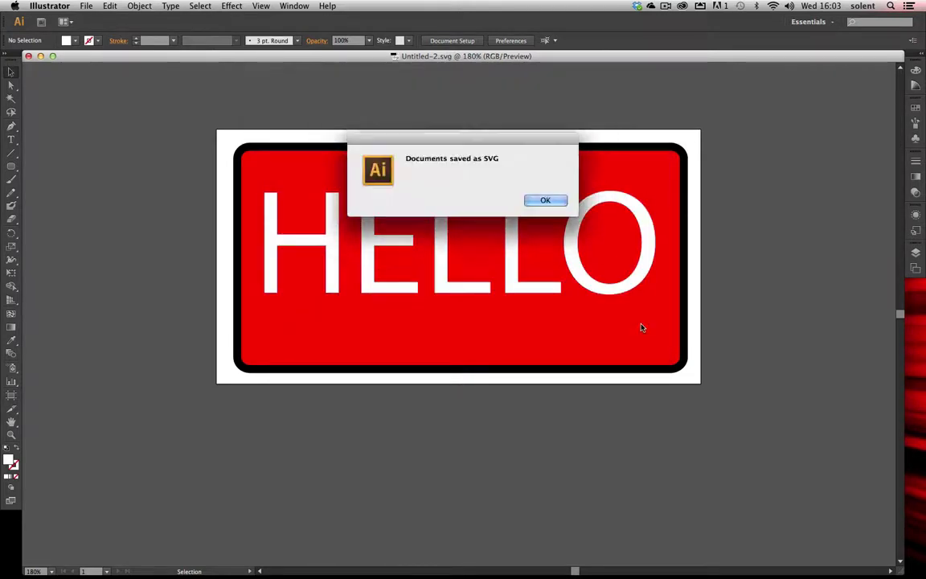
pyautogui.click(543, 200)
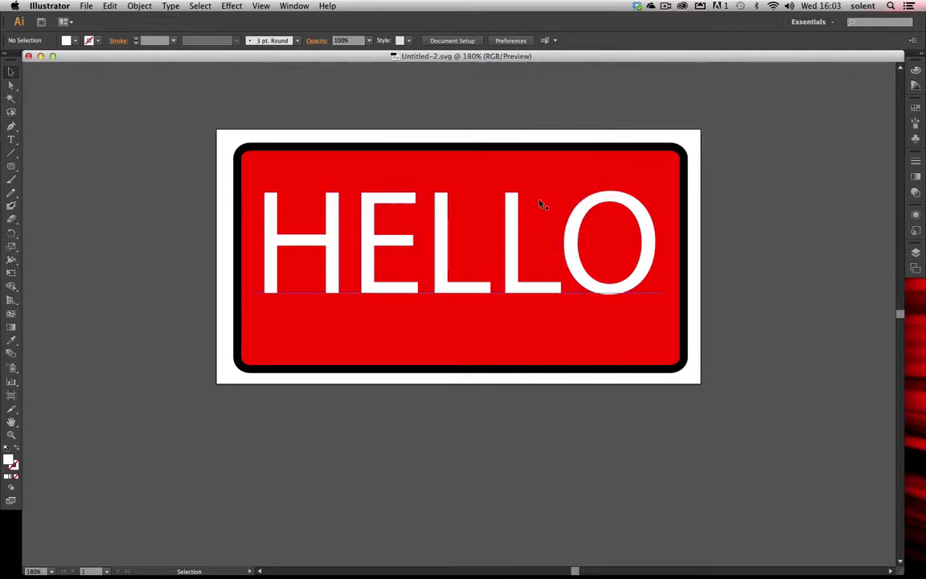
# Minimize the artwork window, reposition Untitled-2.svg on the desktop and open the file in Chrome.
pyautogui.click(41, 56)
pyautogui.click(307, 176)
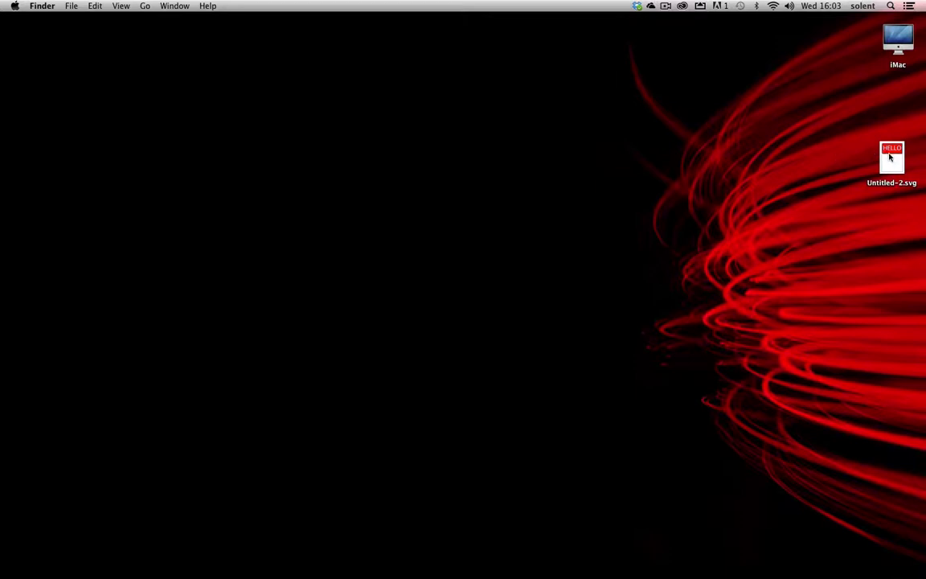
pyautogui.moveTo(889, 158); pyautogui.dragTo(892, 109)
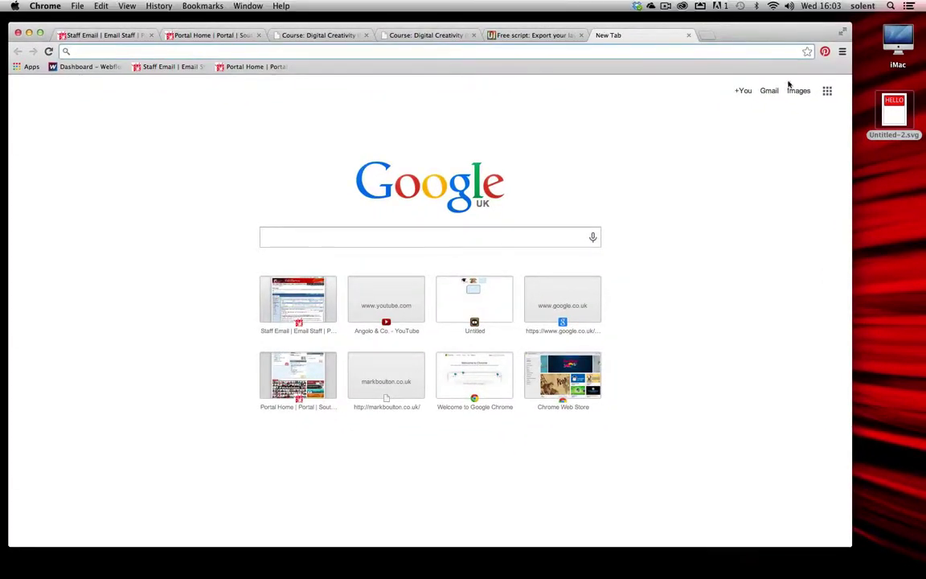
pyautogui.moveTo(889, 106); pyautogui.dragTo(643, 140)
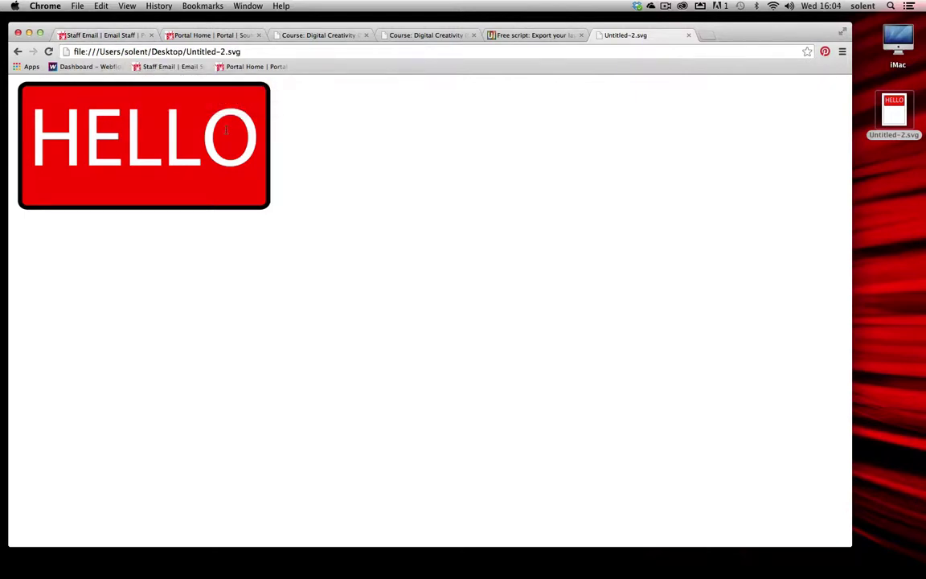
# Magnify the SVG sign to 500% and examine the sharpness of its letters and border across the whole image.
pyautogui.press('super+equal')
pyautogui.press('super+equal')
pyautogui.press('super+equal')
pyautogui.press('super+equal')
pyautogui.press('super+equal')
pyautogui.press('super+equal')
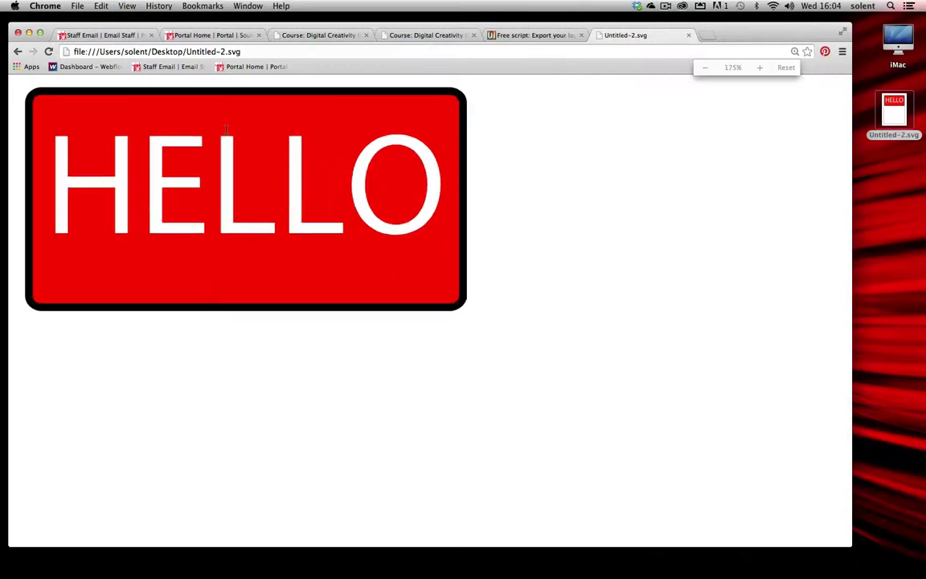
pyautogui.press('super+equal')
pyautogui.press('super+equal')
pyautogui.press('super+equal')
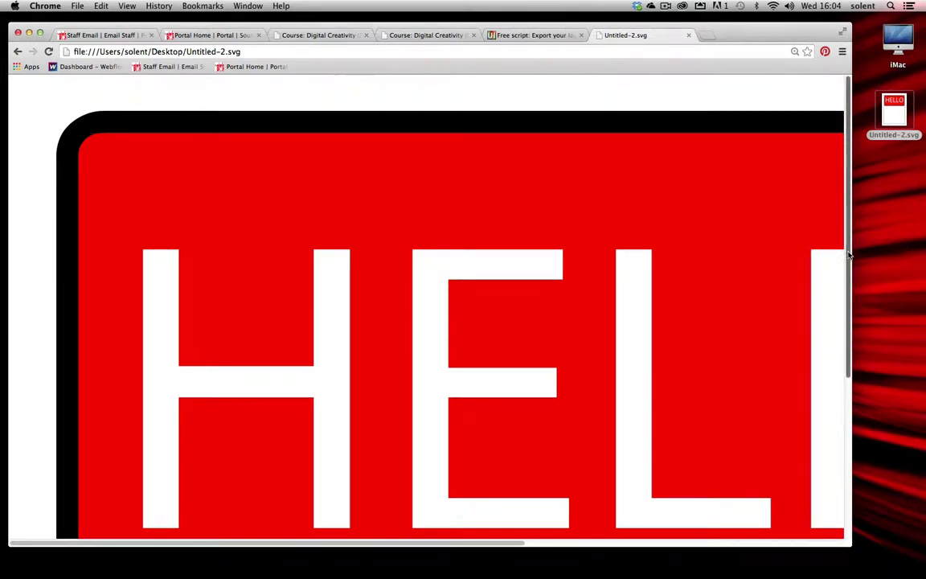
pyautogui.moveTo(849, 258); pyautogui.dragTo(851, 363)
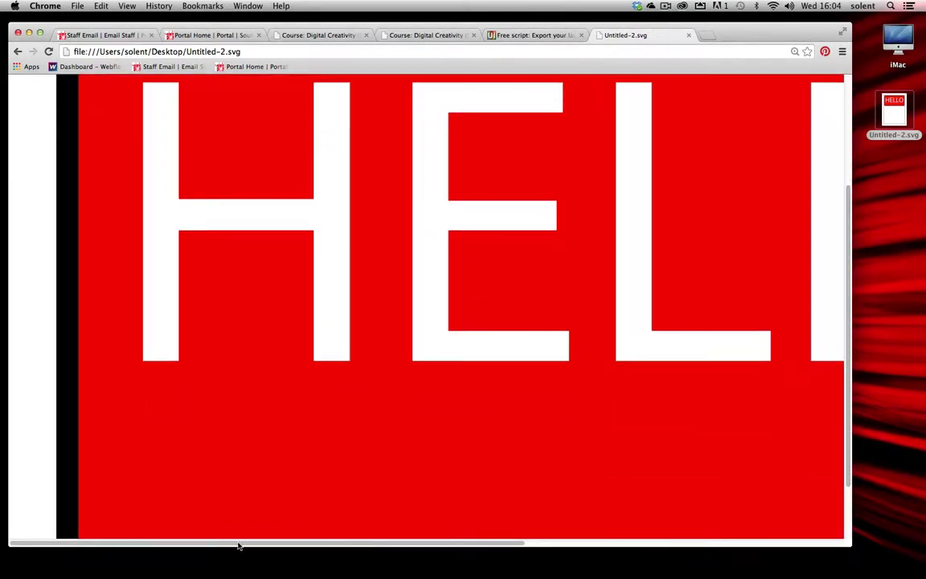
pyautogui.moveTo(239, 546); pyautogui.dragTo(562, 547)
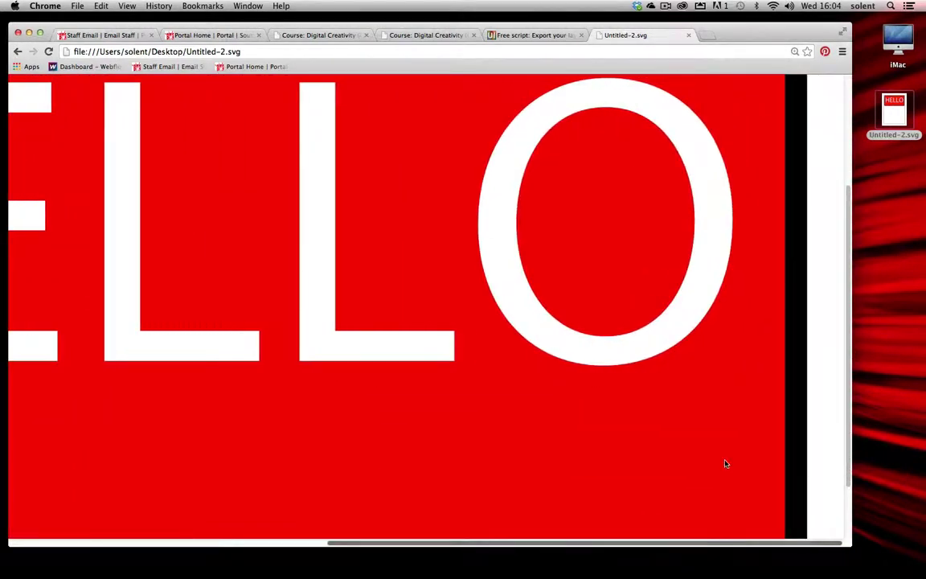
pyautogui.moveTo(848, 368); pyautogui.dragTo(848, 238)
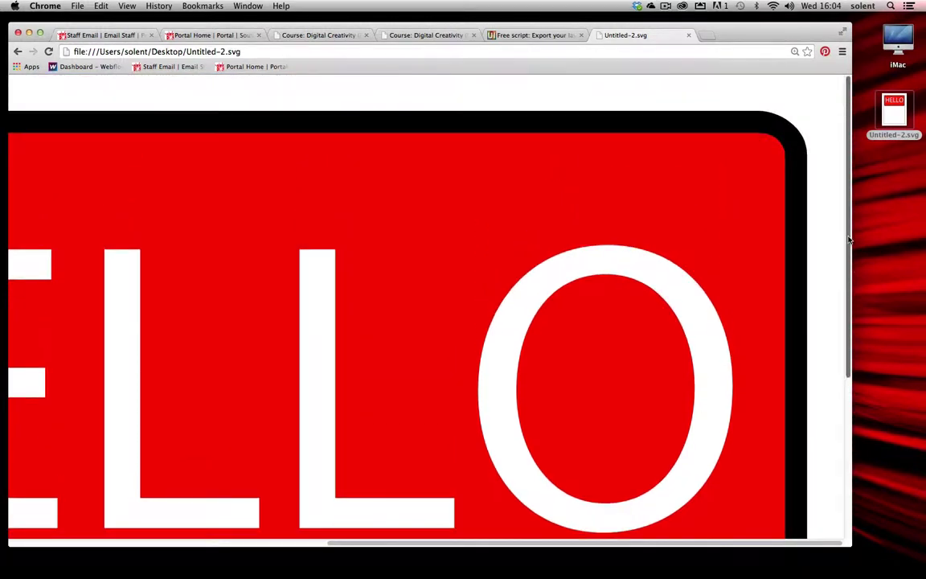
# Zoom the SVG sign back out to normal size.
pyautogui.press('super+minus')
pyautogui.press('super+minus')
pyautogui.press('super+minus')
pyautogui.press('super+minus')
pyautogui.press('super+minus')
pyautogui.press('super+minus')
pyautogui.press('super+minus')
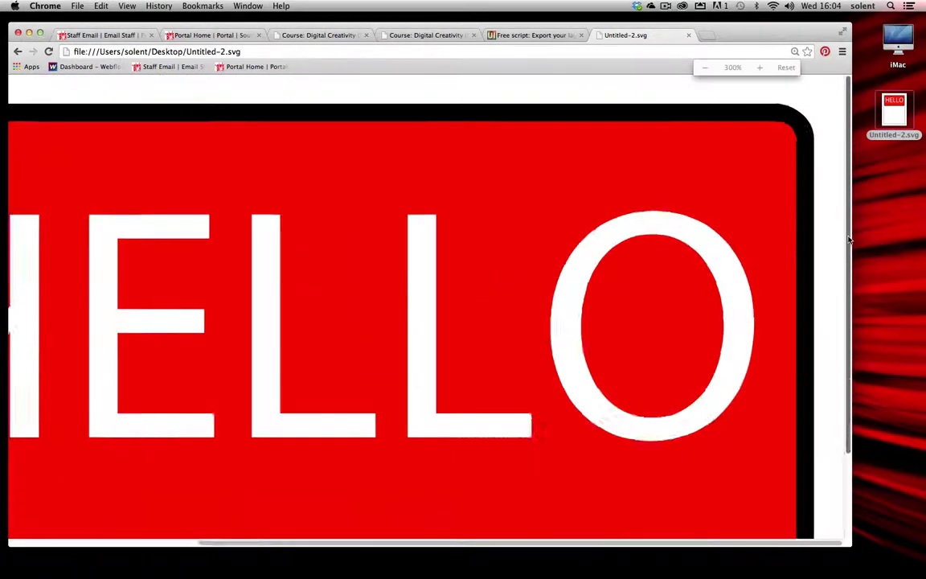
pyautogui.press('super+minus')
pyautogui.press('super+minus')
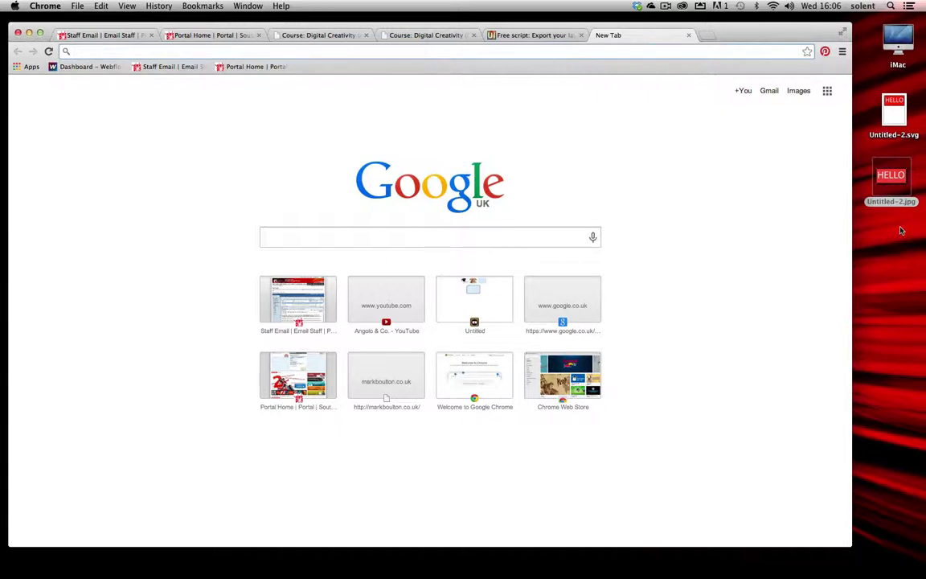
# Open Untitled-2.jpg from the desktop in the empty browser tab and magnify it to 500%.
pyautogui.moveTo(891, 178); pyautogui.dragTo(144, 126)
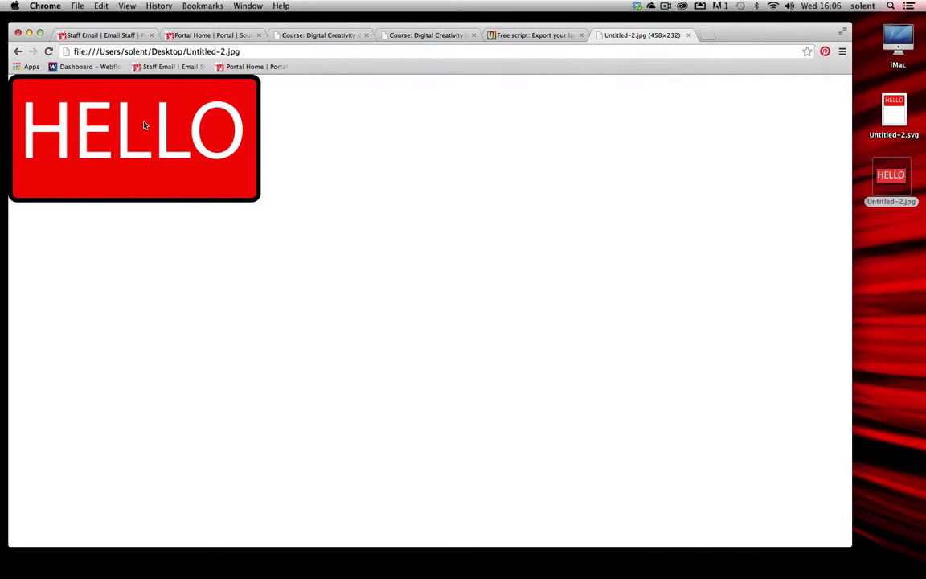
pyautogui.press('super+equal')
pyautogui.press('super+equal')
pyautogui.press('super+equal')
pyautogui.press('super+equal')
pyautogui.press('super+equal')
pyautogui.press('super+equal')
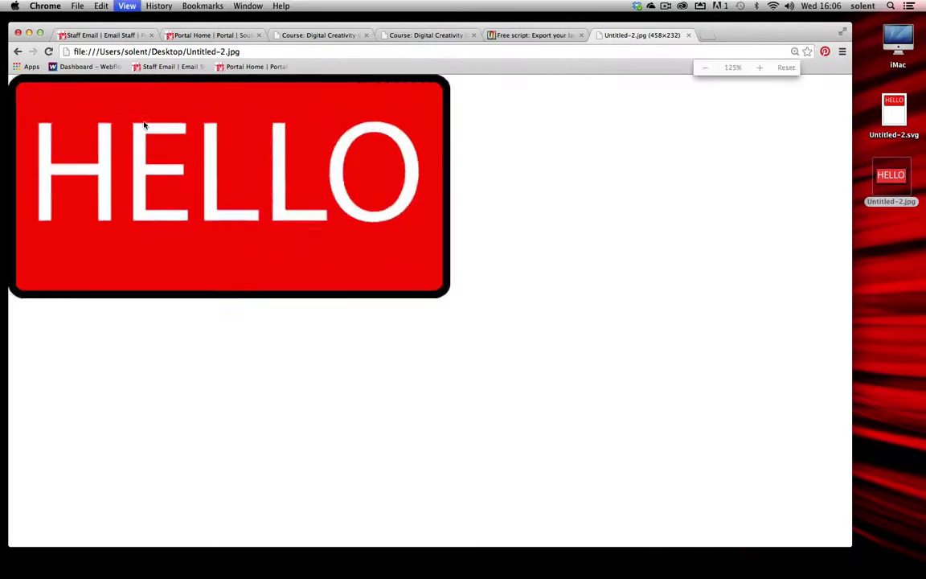
pyautogui.press('super+equal')
pyautogui.press('super+equal')
pyautogui.press('super+equal')
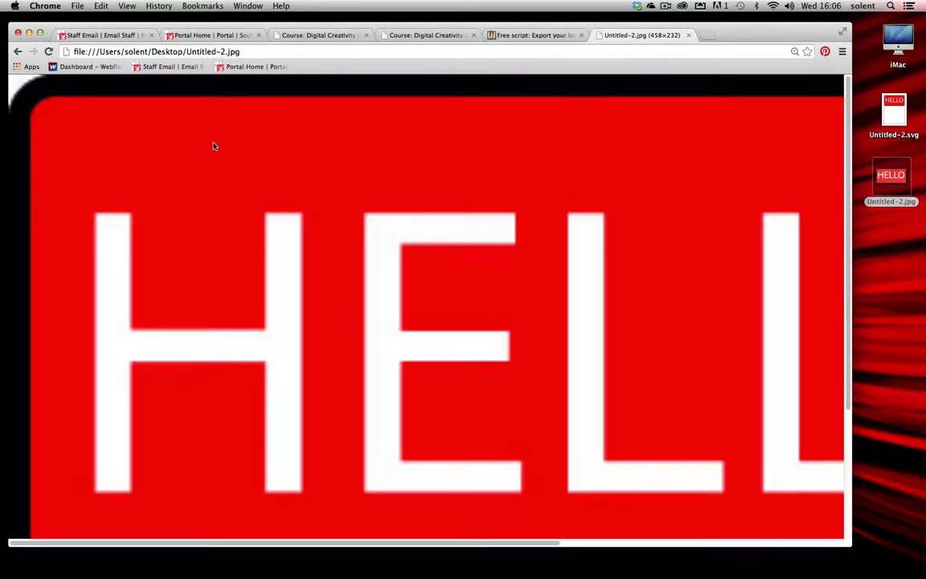
# Examine the edges of the letters and rounded corners throughout the magnified JPEG sign.
pyautogui.scroll(-5, 844, 353)
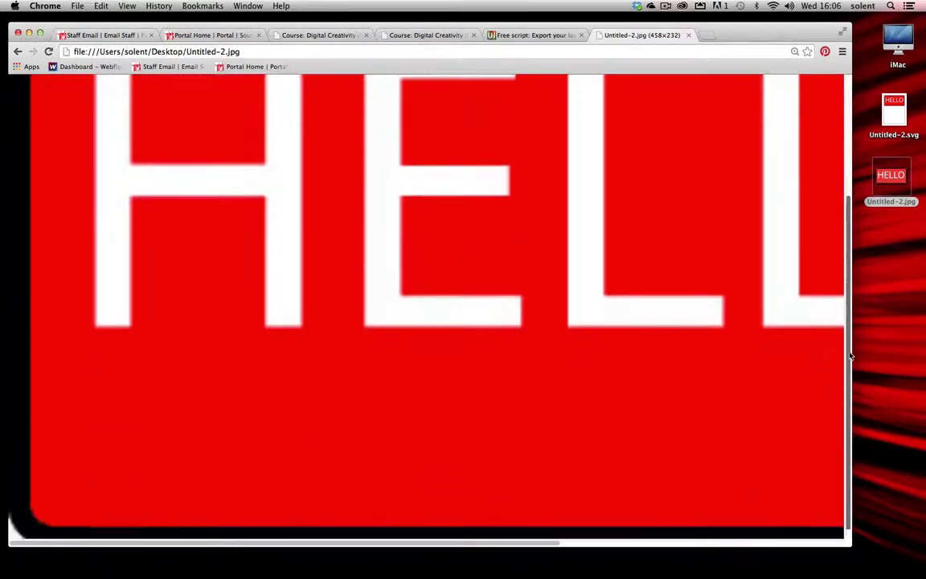
pyautogui.scroll(4, 848, 404)
pyautogui.scroll(-4, 852, 400)
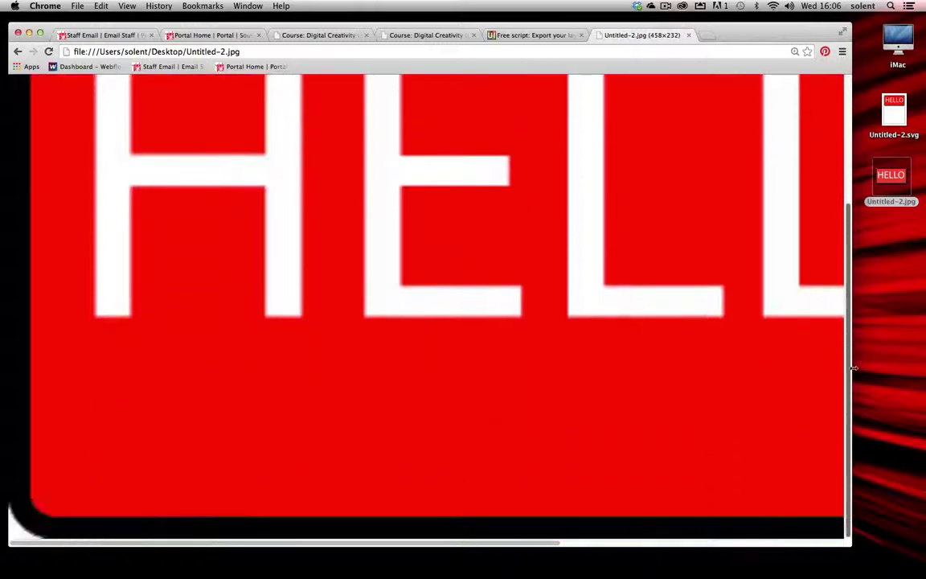
pyautogui.scroll(5, 852, 399)
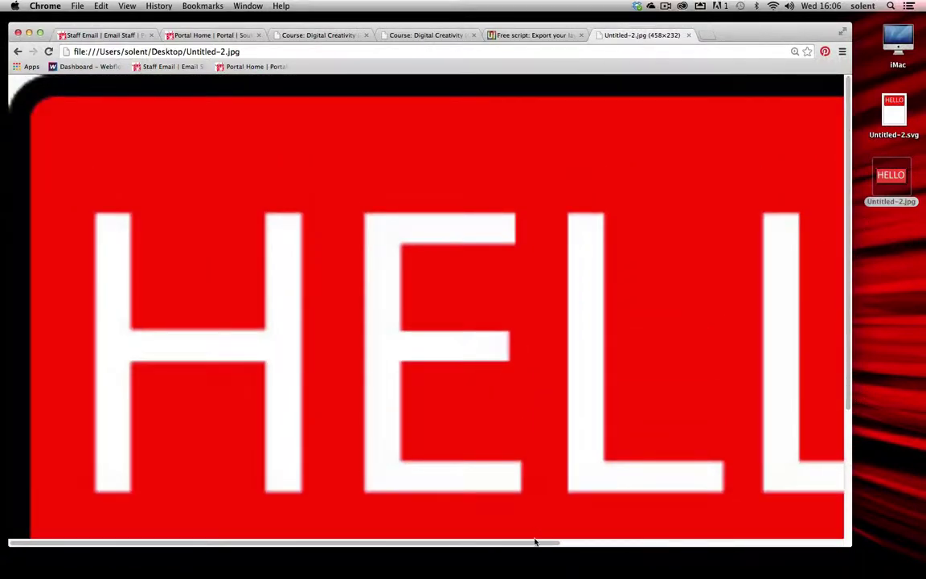
pyautogui.moveTo(537, 547); pyautogui.dragTo(822, 545)
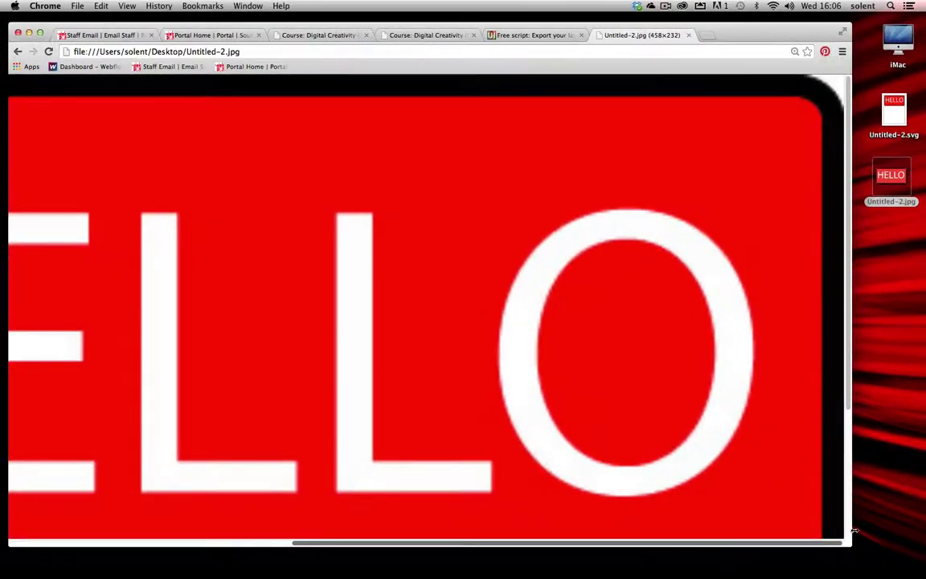
# Open Untitled-2.svg in a new browser tab and magnify it to 500% for comparison with the JPEG.
pyautogui.click(707, 36)
pyautogui.moveTo(883, 118); pyautogui.dragTo(484, 133)
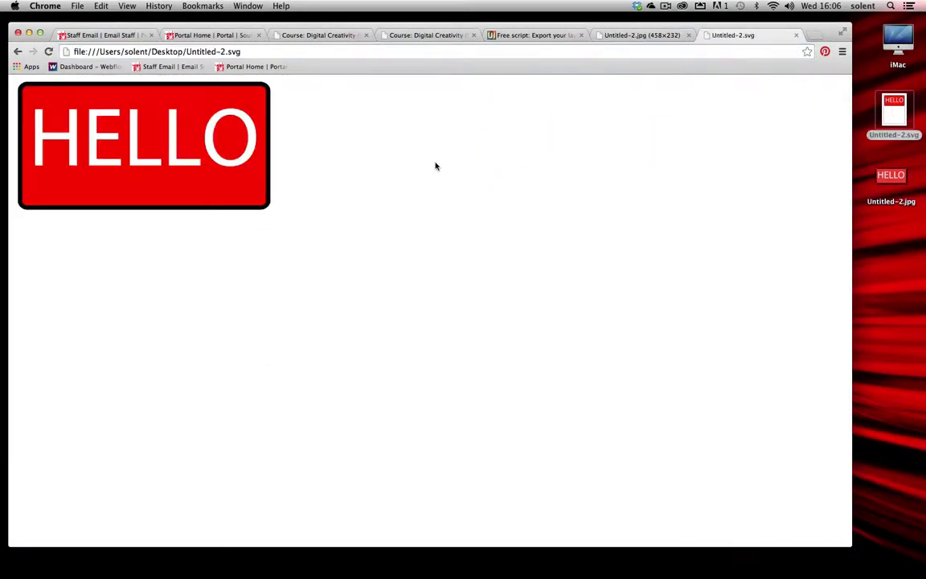
pyautogui.press('super+equal')
pyautogui.press('super+equal')
pyautogui.press('super+equal')
pyautogui.press('super+equal')
pyautogui.press('super+equal')
pyautogui.press('super+equal')
pyautogui.press('super+equal')
pyautogui.press('super+equal')
pyautogui.press('super+equal')
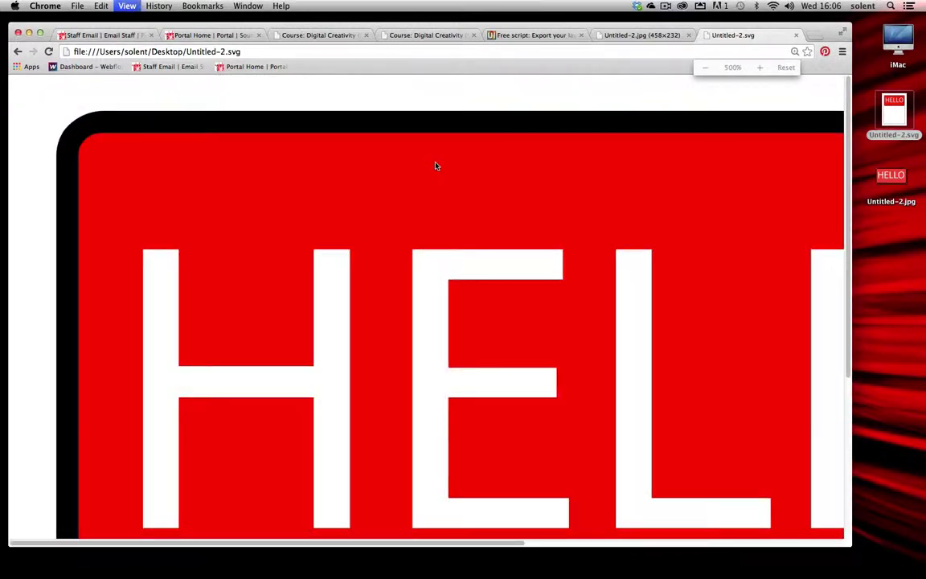
# Compare the letter and border edges of the magnified JPEG with those of the magnified SVG.
pyautogui.click(643, 34)
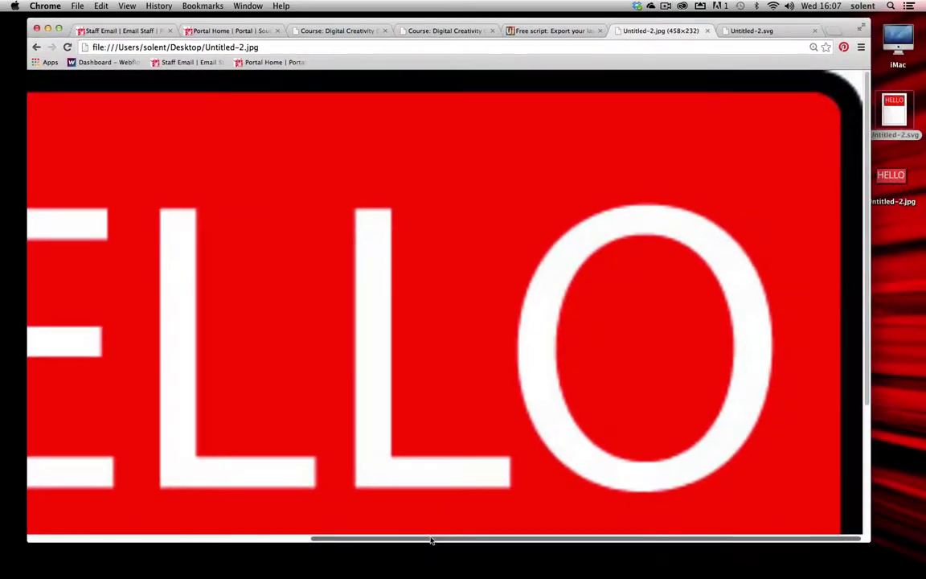
pyautogui.moveTo(431, 540); pyautogui.dragTo(58, 512)
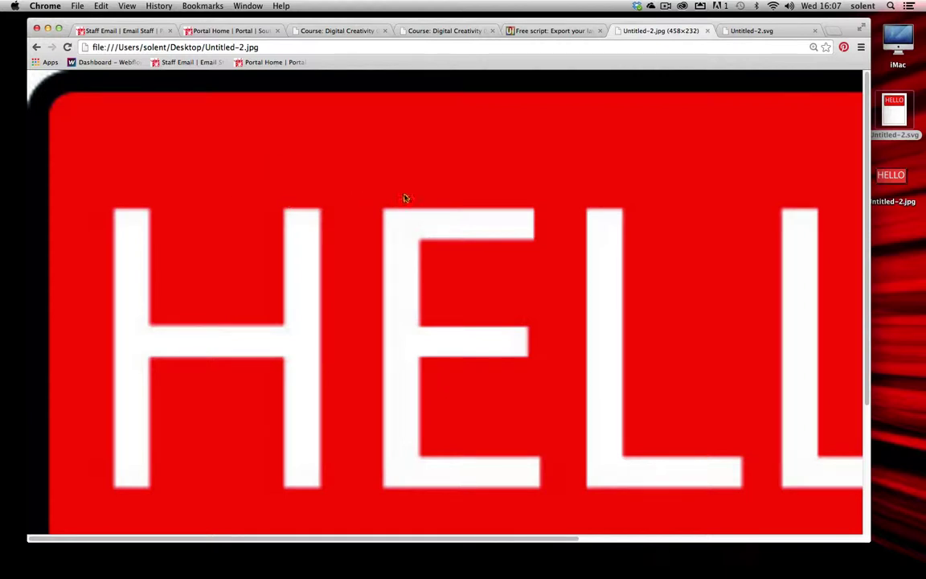
pyautogui.click(740, 34)
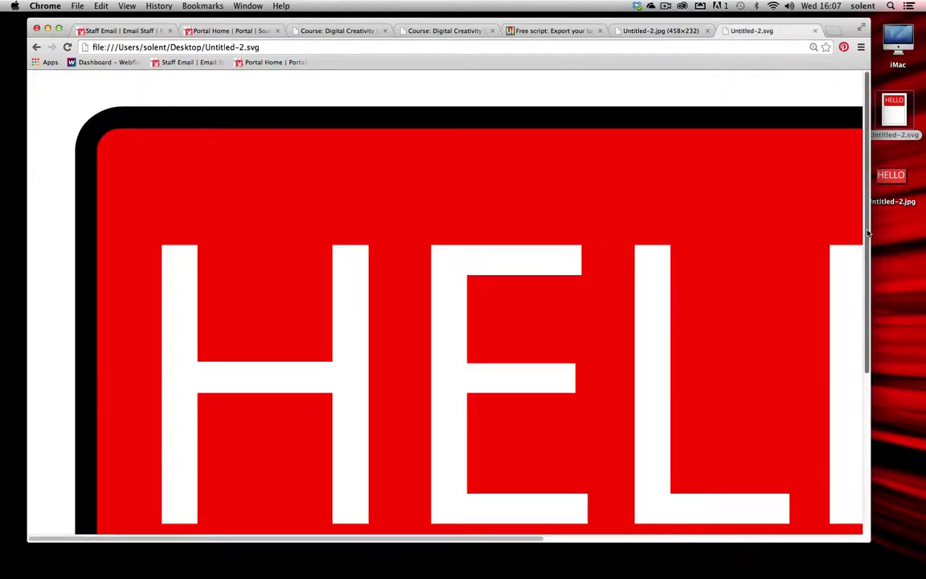
pyautogui.moveTo(867, 231); pyautogui.dragTo(869, 249)
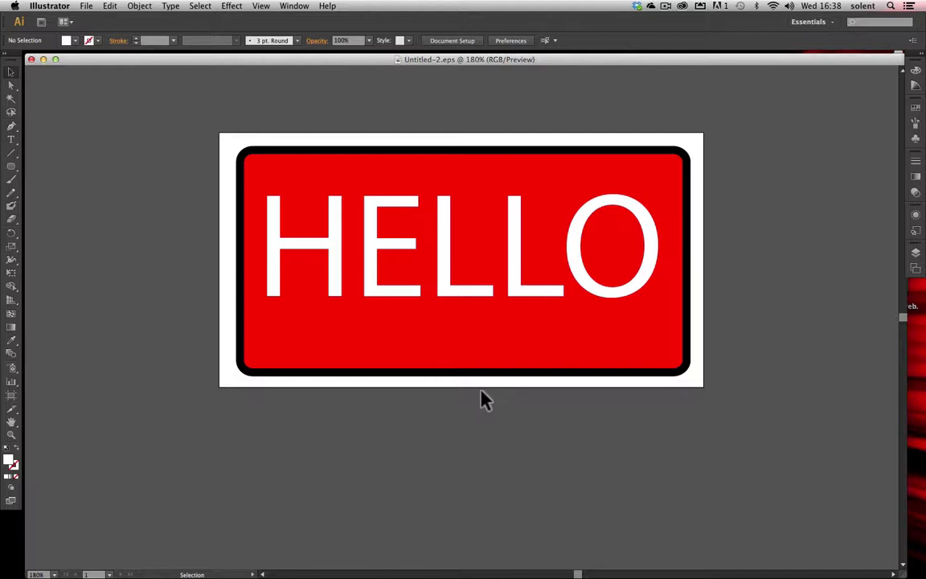
# Save the HELLO sign to the desktop in SVG format as Untitled-2.svg, replacing the existing file.
pyautogui.click(85, 6)
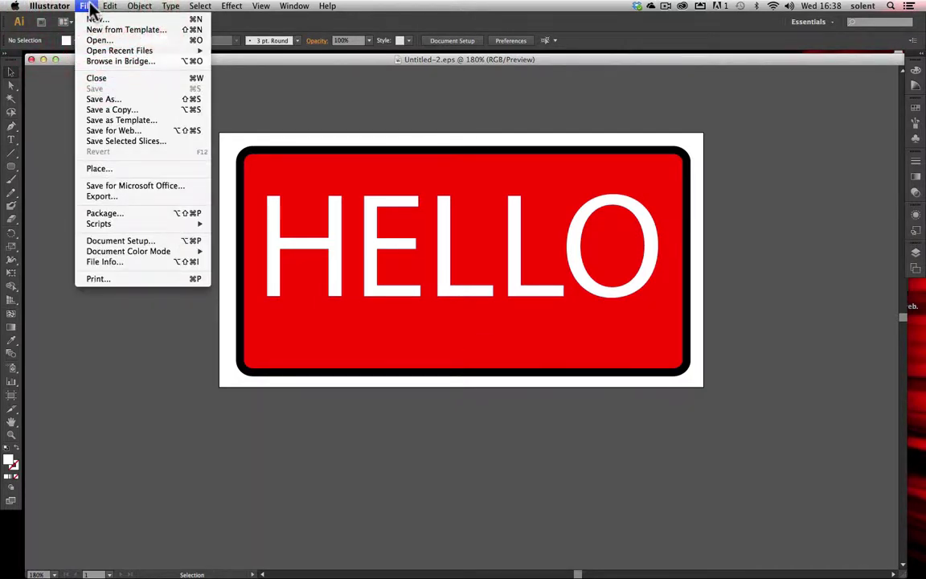
pyautogui.click(116, 99)
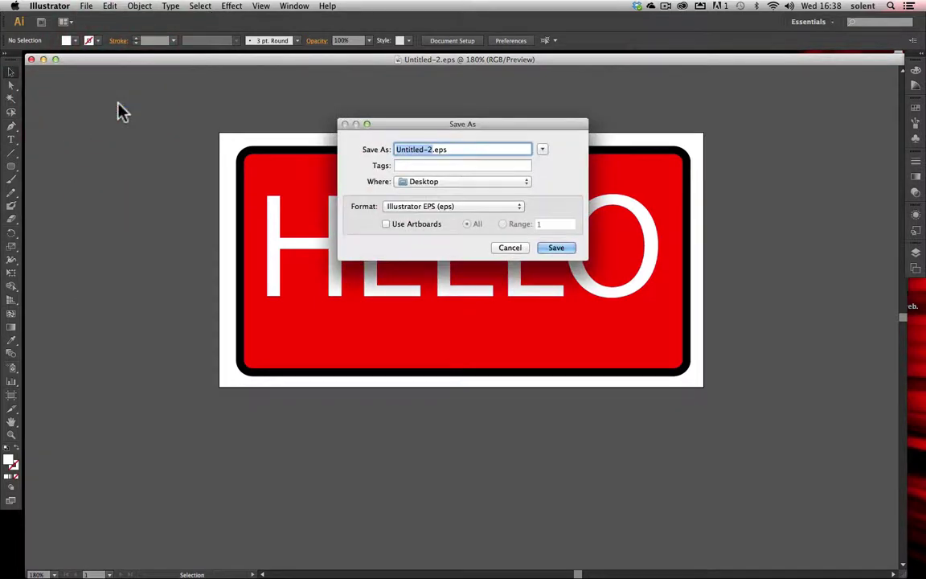
pyautogui.click(438, 206)
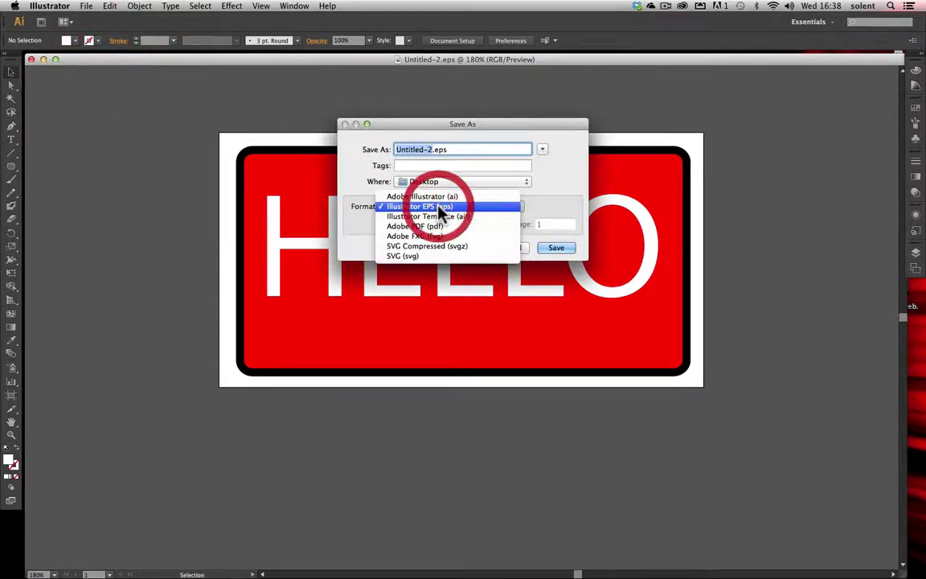
pyautogui.click(434, 258)
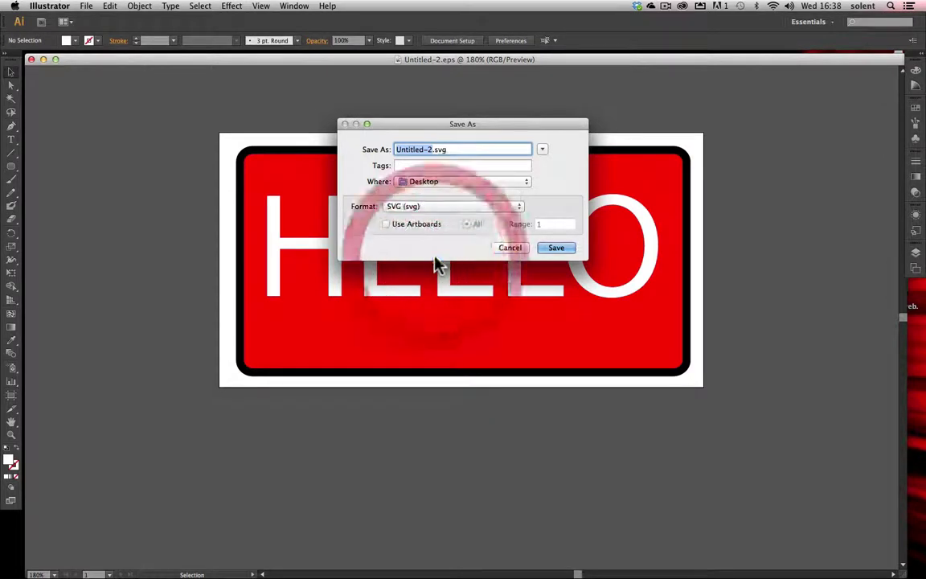
pyautogui.click(570, 250)
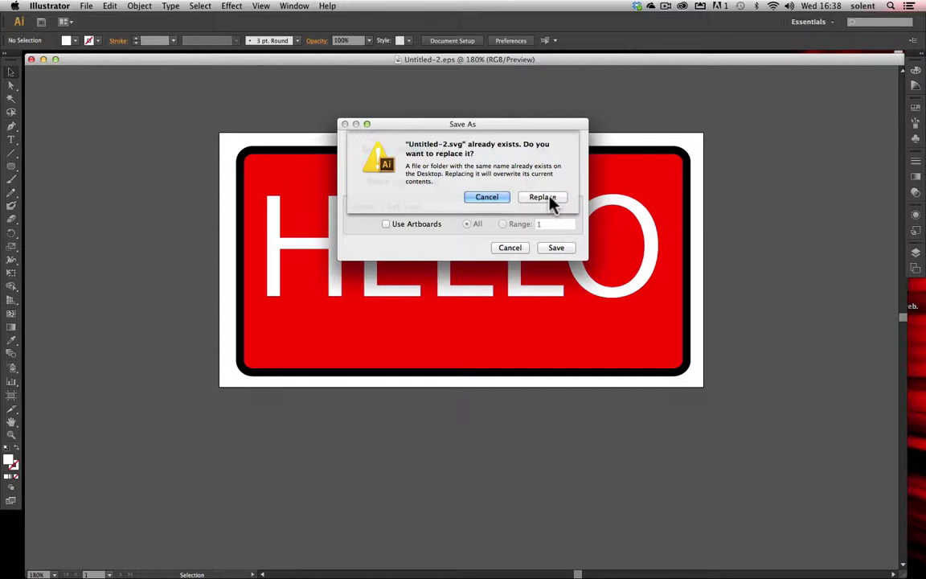
pyautogui.click(550, 199)
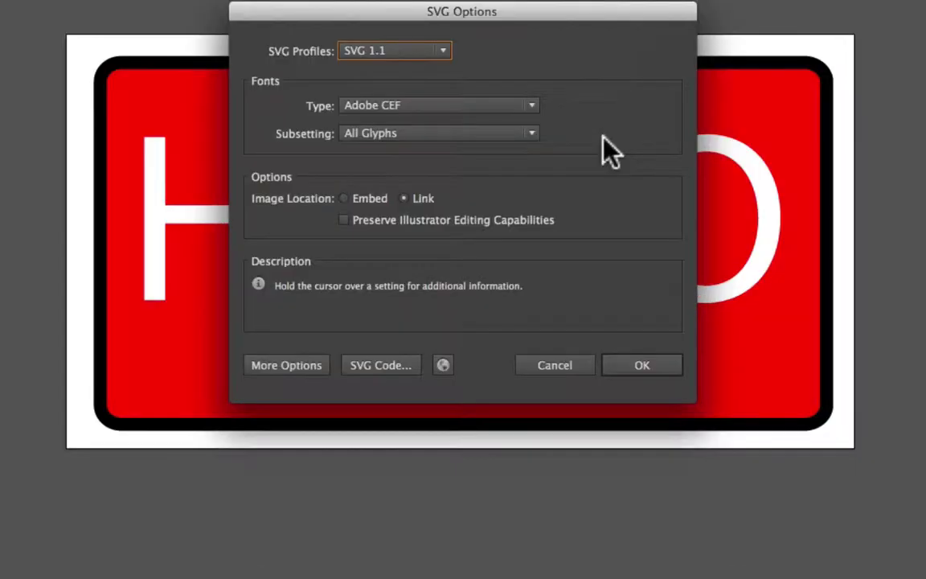
# Review the available SVG profiles, keeping SVG 1.1, and look over the advanced export options.
pyautogui.moveTo(406, 146)
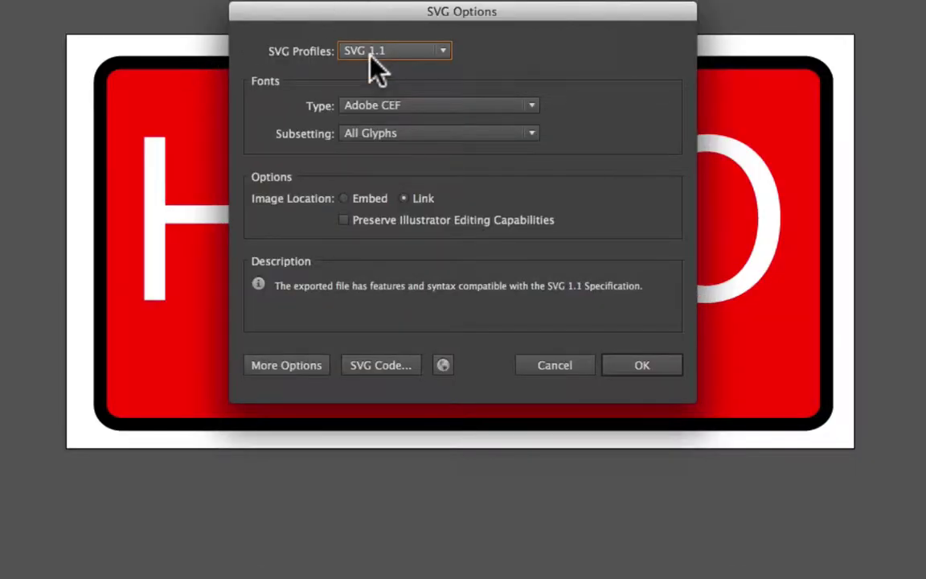
pyautogui.click(443, 51)
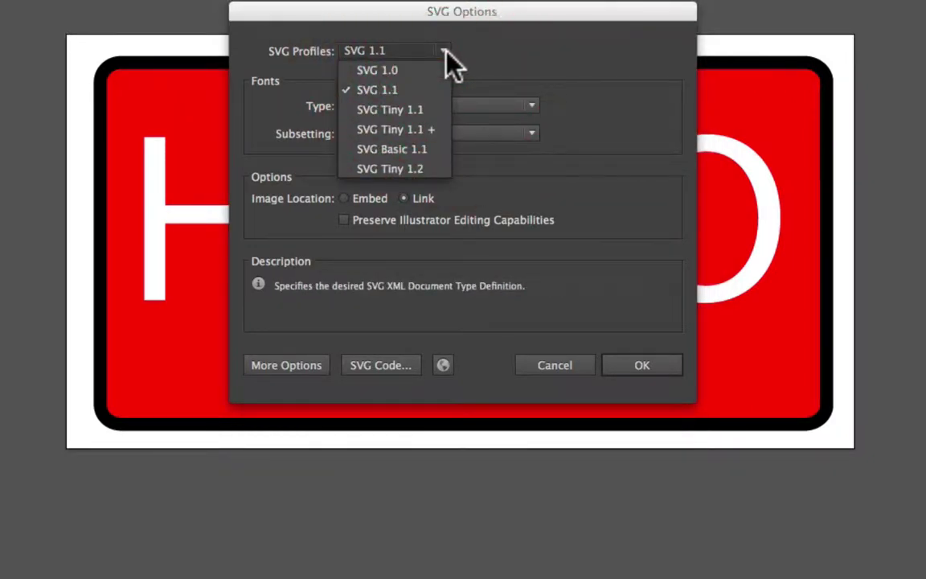
pyautogui.click(403, 92)
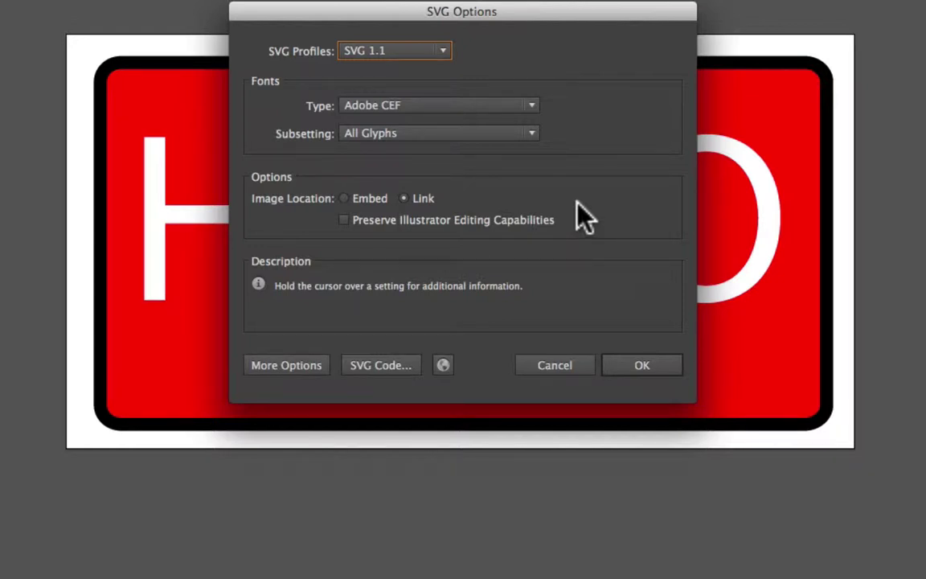
pyautogui.click(315, 371)
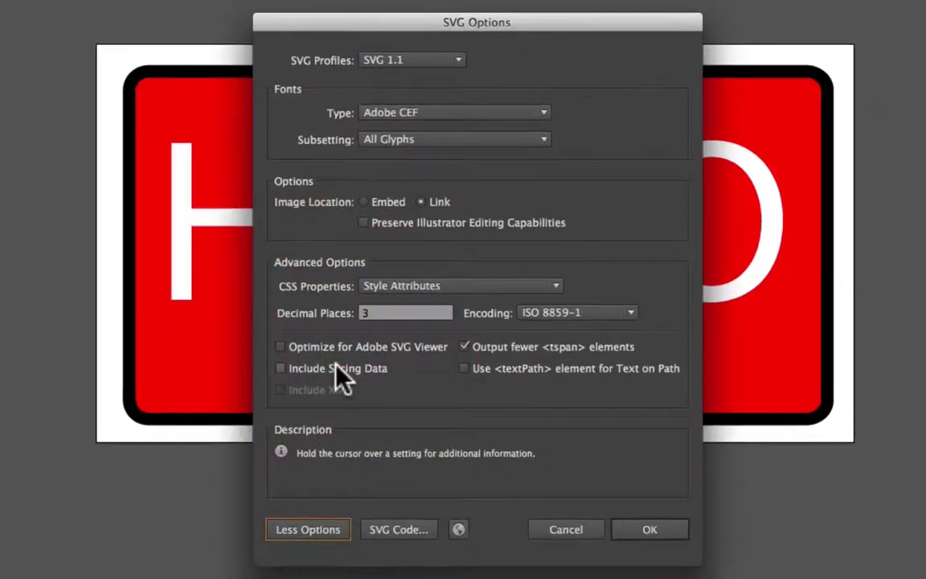
pyautogui.click(338, 537)
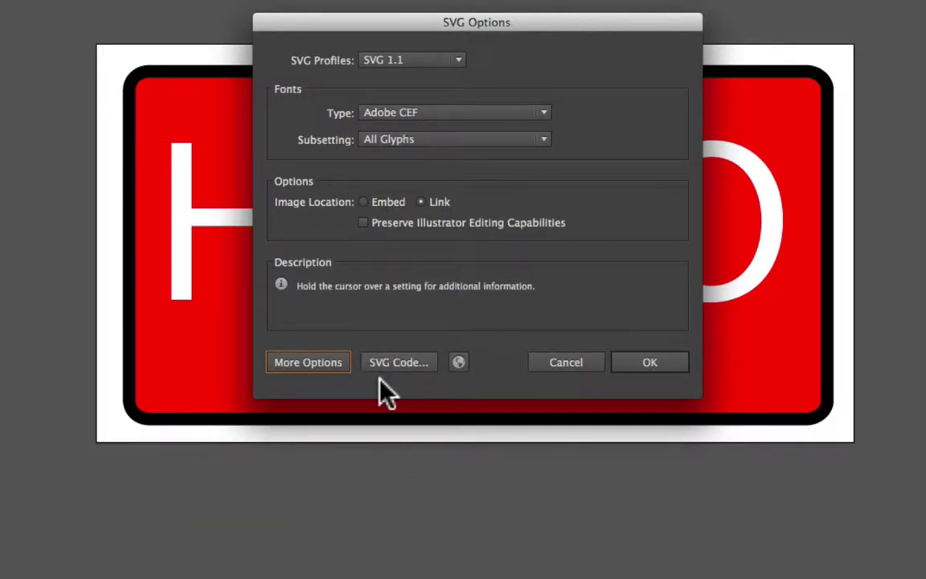
# View the generated SVG code in an enlarged text window, read it from start to end, and close it.
pyautogui.click(384, 369)
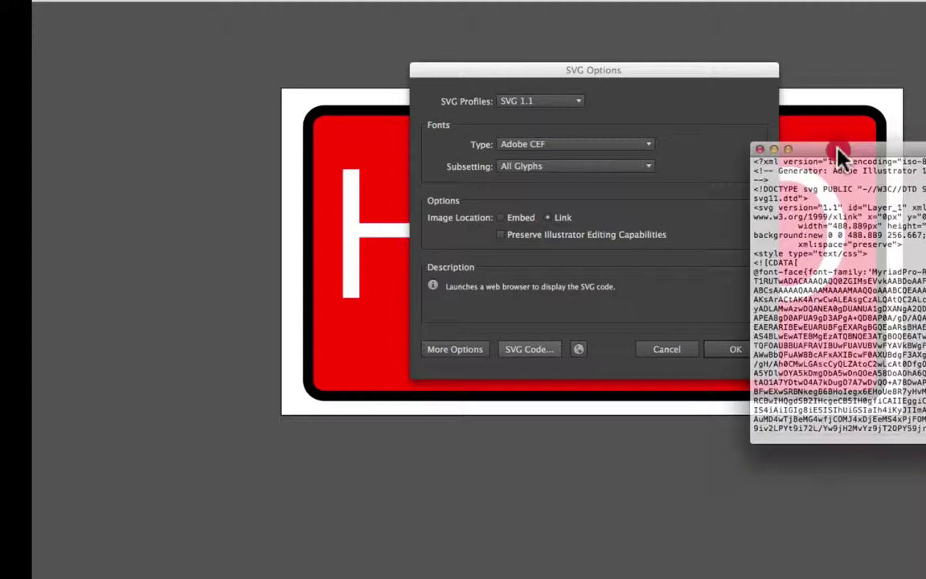
pyautogui.moveTo(773, 125); pyautogui.dragTo(193, 0)
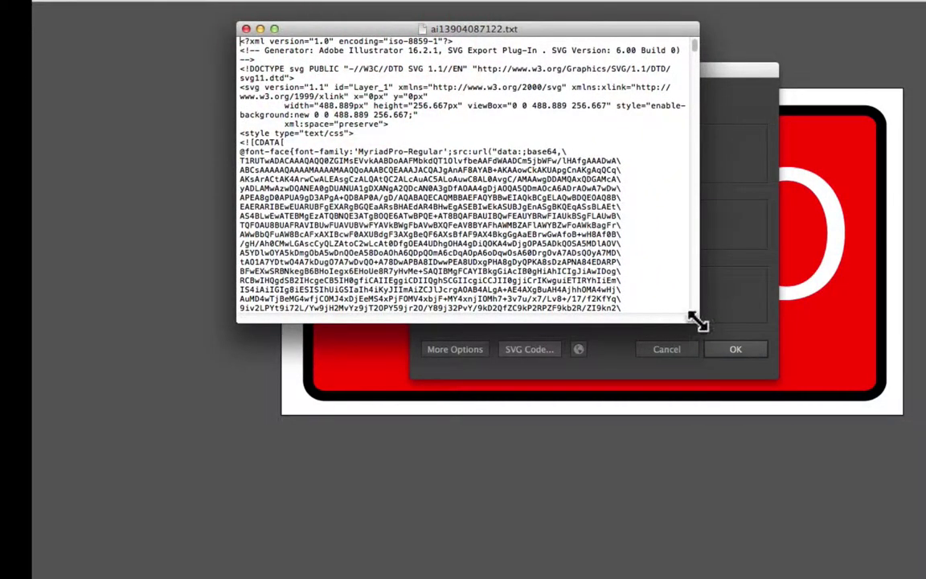
pyautogui.moveTo(703, 326); pyautogui.dragTo(760, 543)
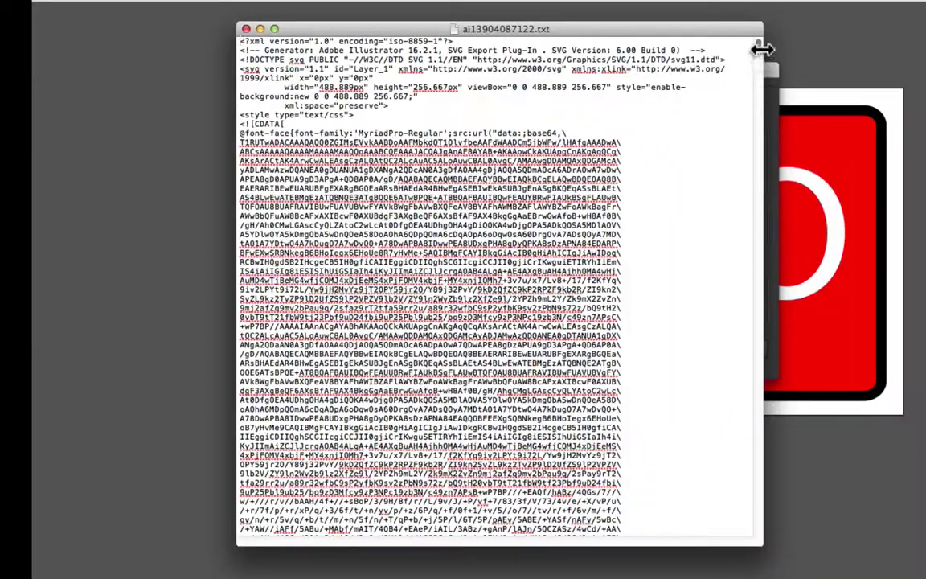
pyautogui.moveTo(759, 62); pyautogui.dragTo(756, 543)
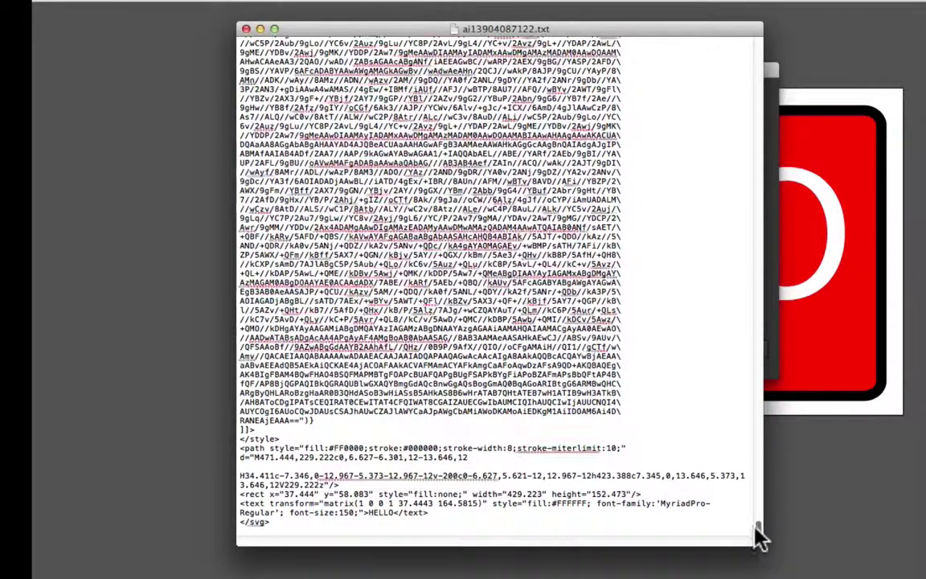
pyautogui.moveTo(758, 539); pyautogui.dragTo(792, 42)
pyautogui.click(675, 482)
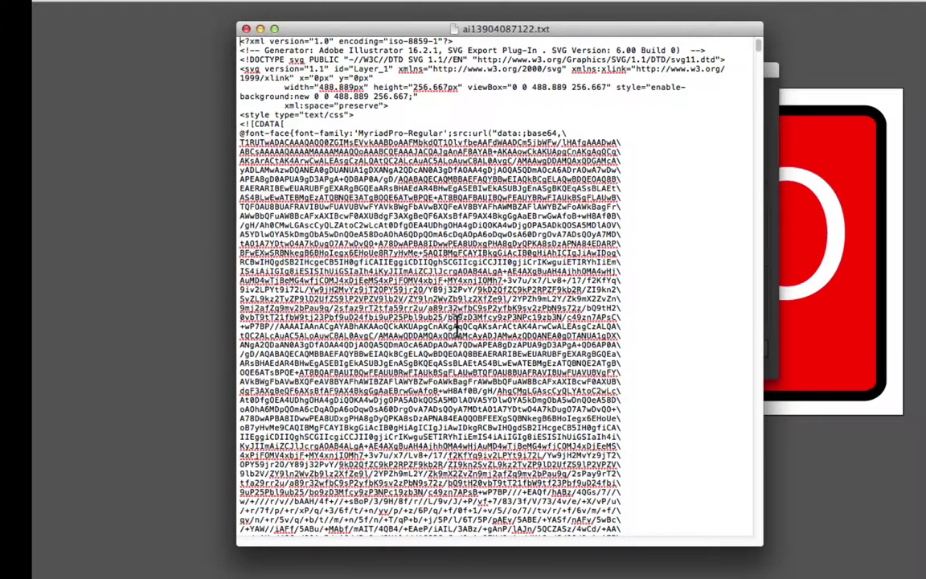
pyautogui.click(246, 30)
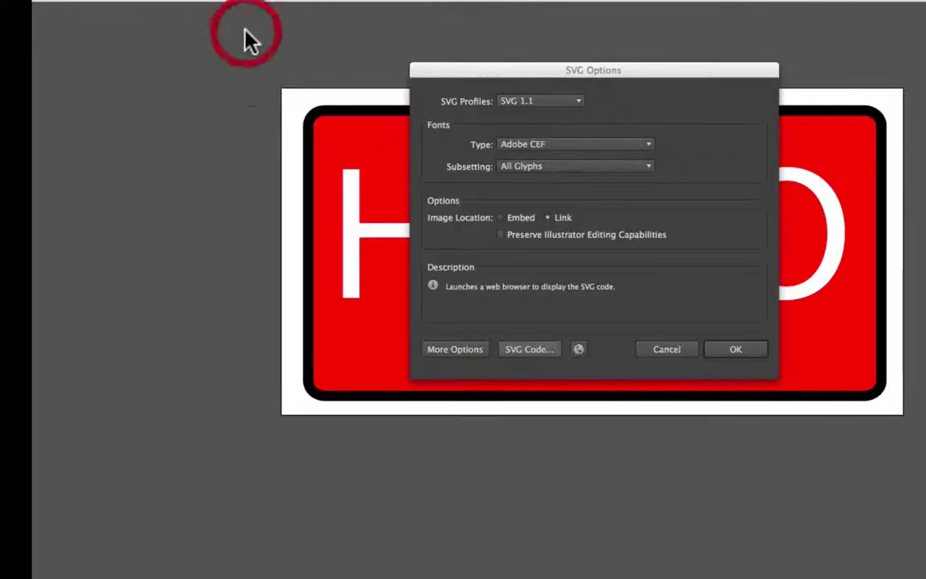
# Preview the SVG in the web browser, enlarge the browser window to check the scaling, and close the preview.
pyautogui.click(582, 350)
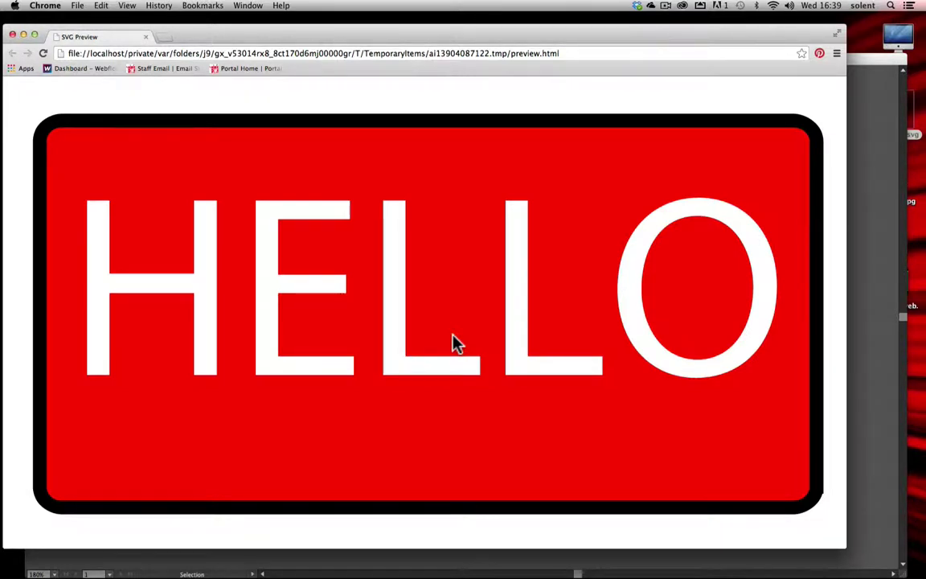
pyautogui.moveTo(845, 547); pyautogui.dragTo(891, 561)
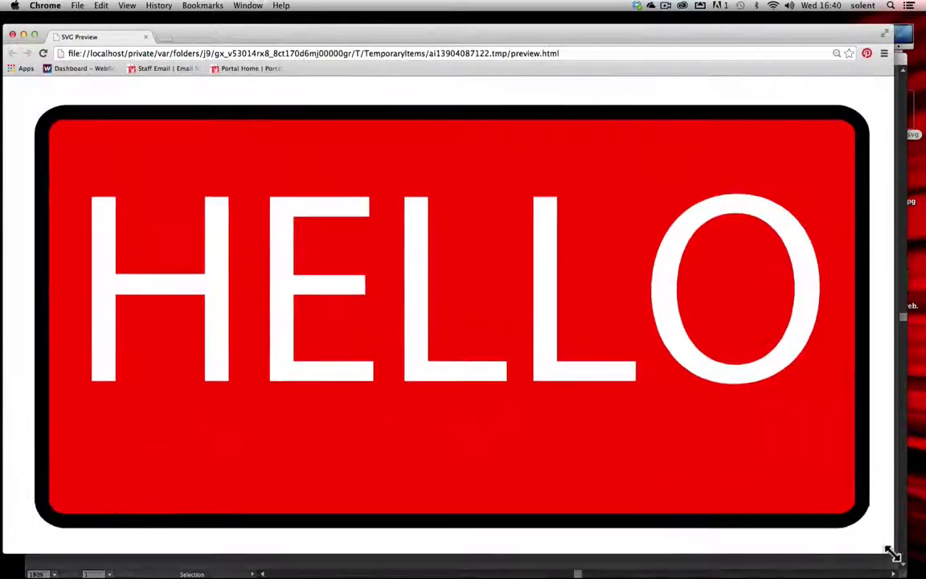
pyautogui.click(13, 36)
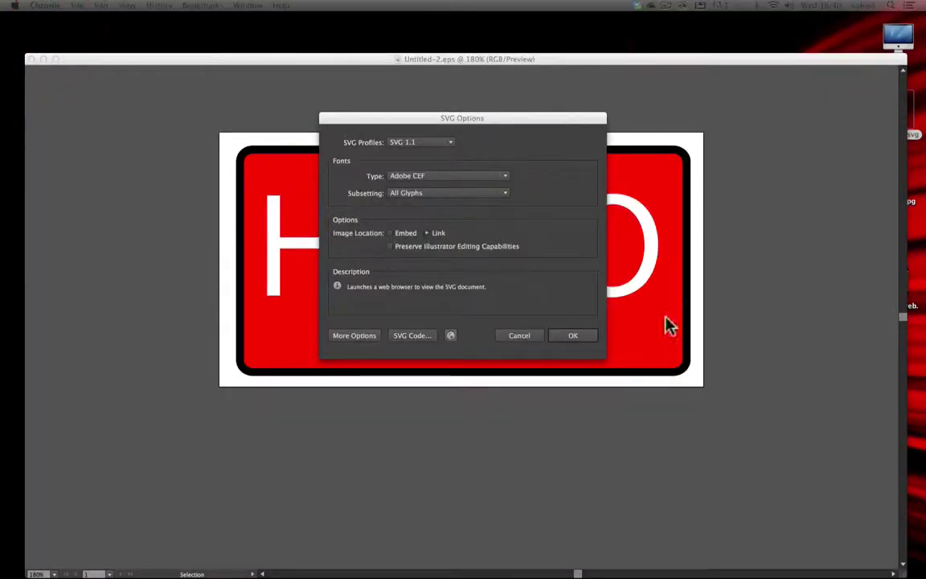
# Return to the SVG export settings, set the image location to Embed, and complete the export.
pyautogui.click(585, 294)
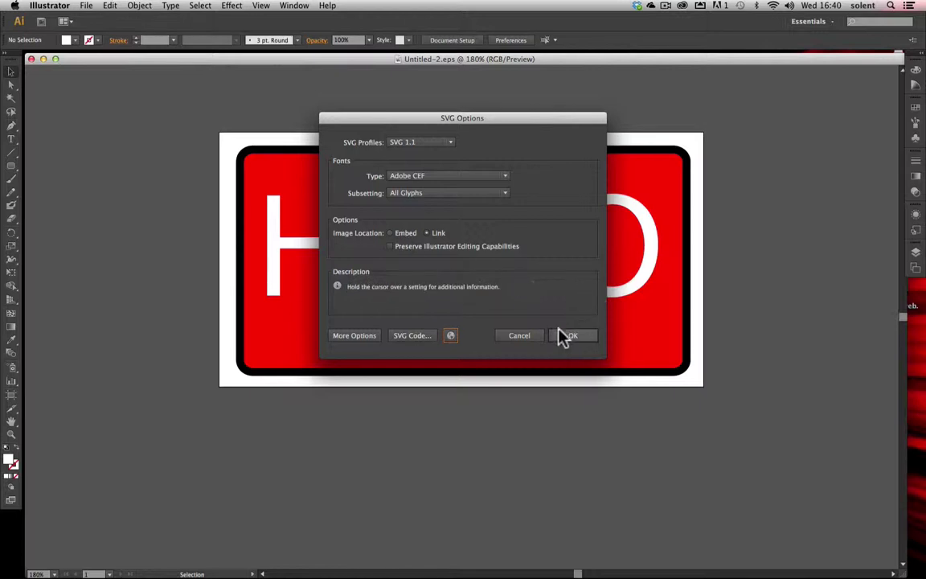
pyautogui.click(392, 234)
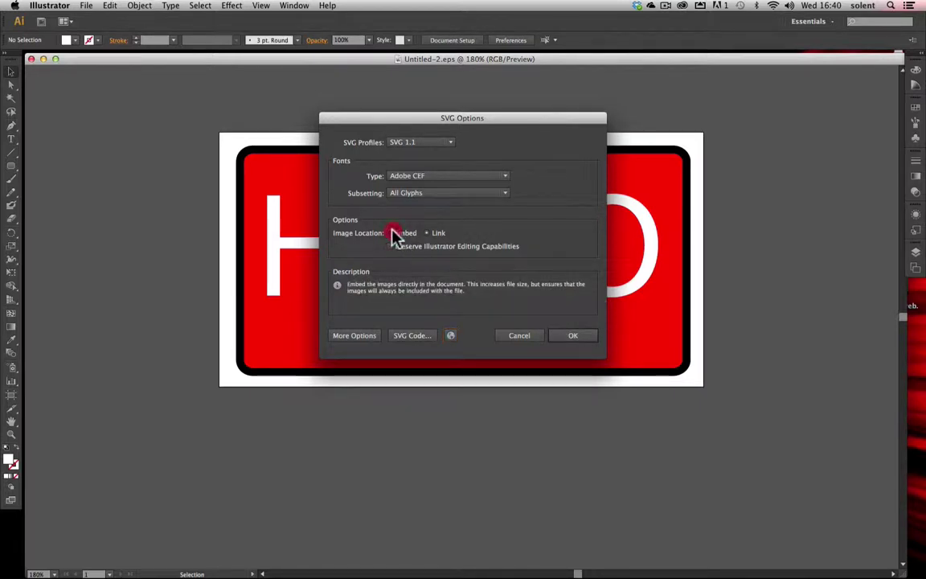
pyautogui.click(577, 336)
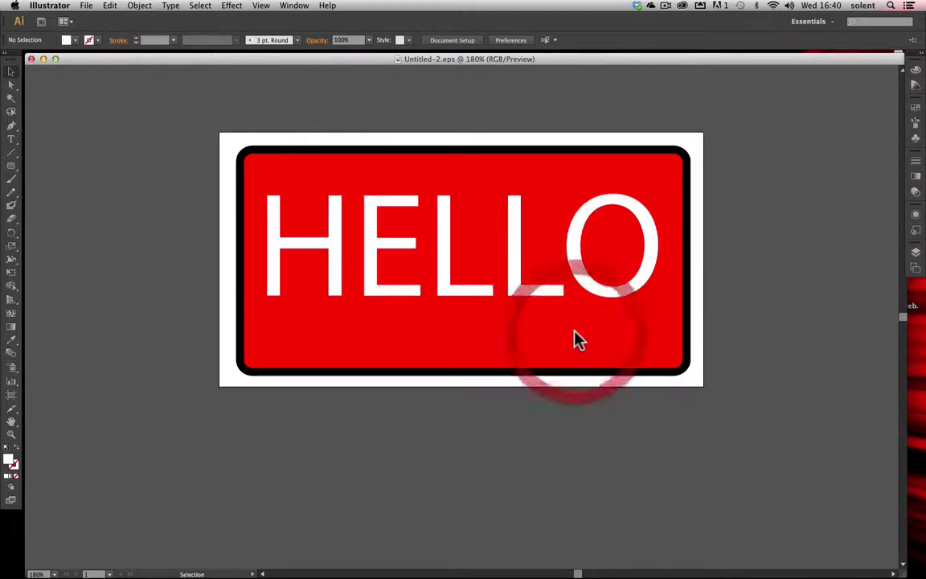